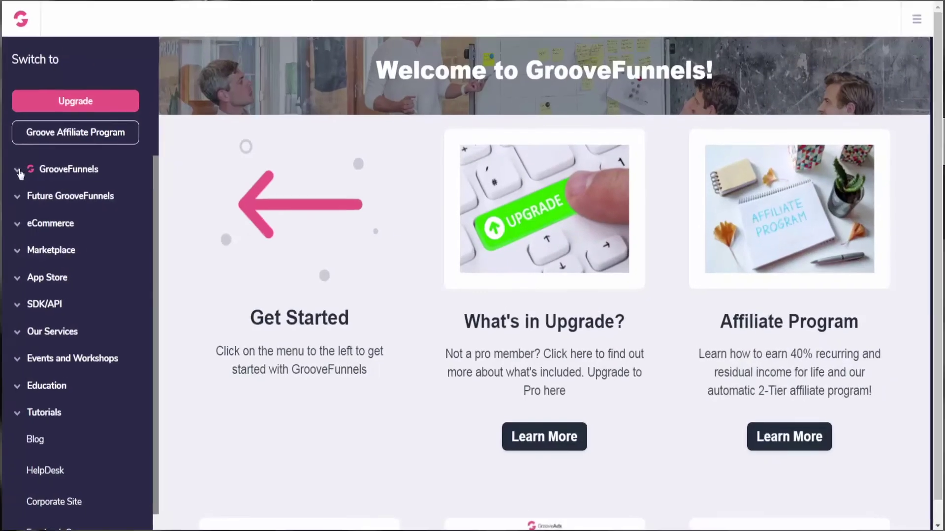
Expand the GrooveFunnels apps list in the dashboard's left sidebar.
left_click(22, 168)
In GrooveSell's Product Funnels, start a new product funnel.
left_click(63, 224)
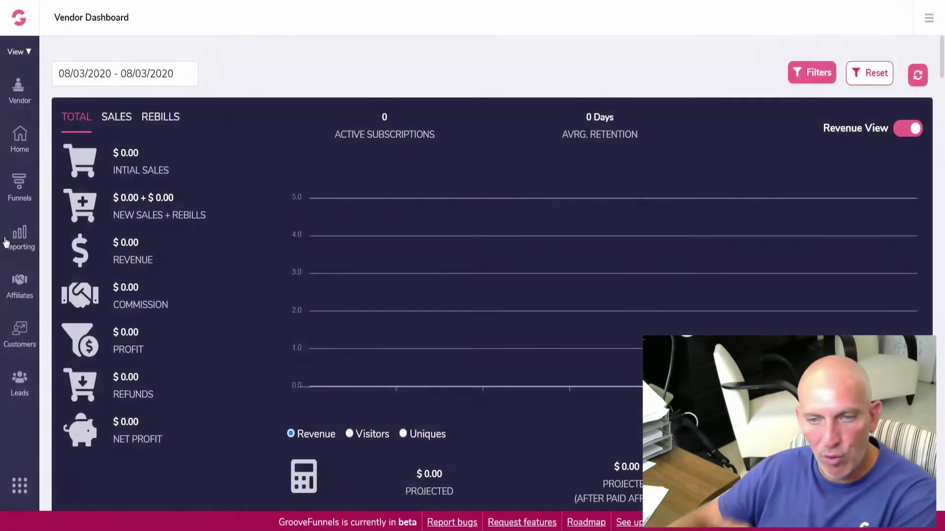
left_click(22, 194)
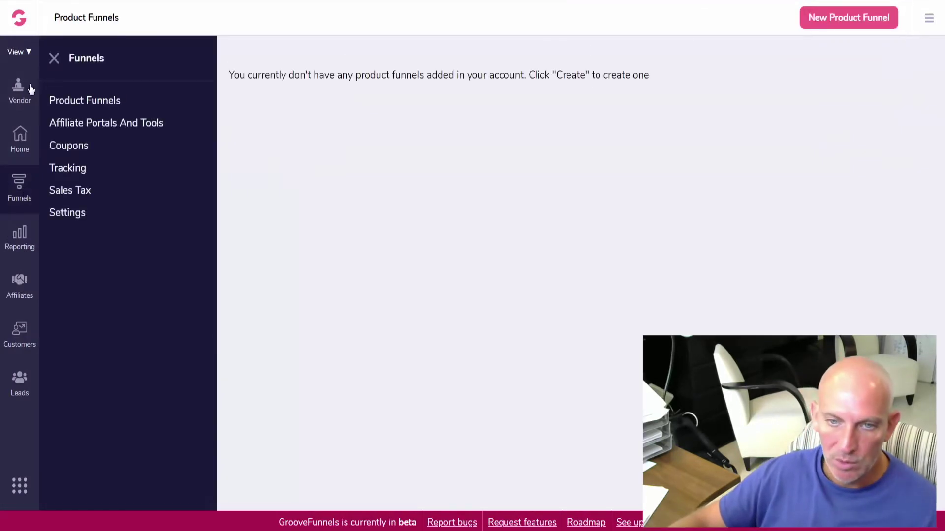
left_click(848, 19)
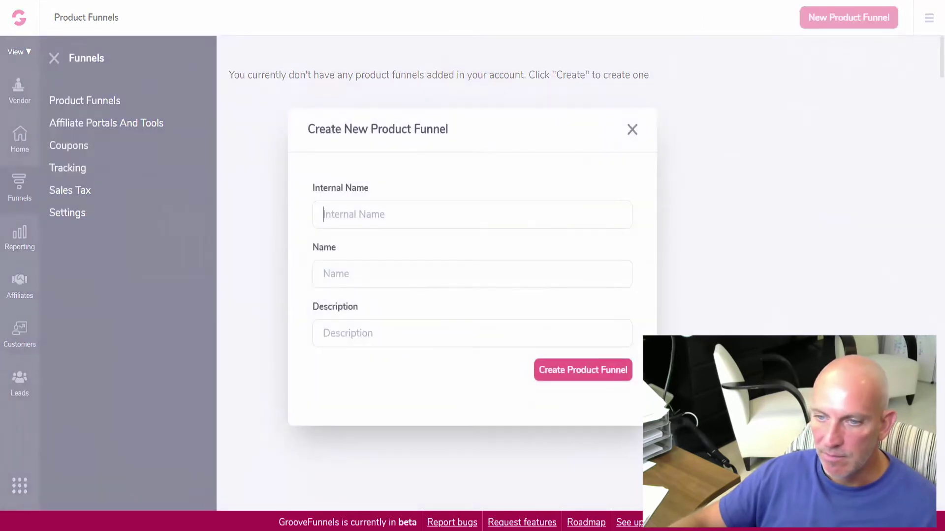
type("Facilitator Trai")
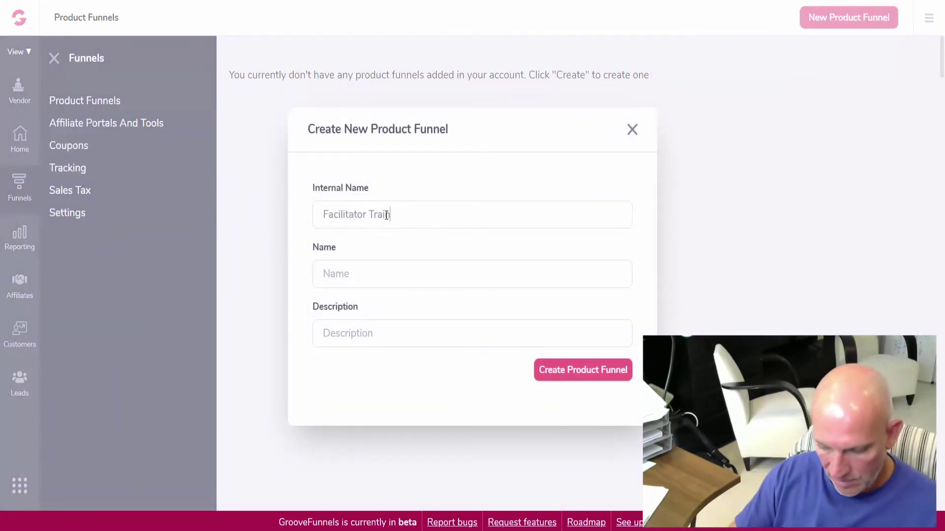
type("ning")
Use 'Facilitator Training' as internal name, name and description, then create the funnel.
key("ctrl+a")
key("ctrl+c")
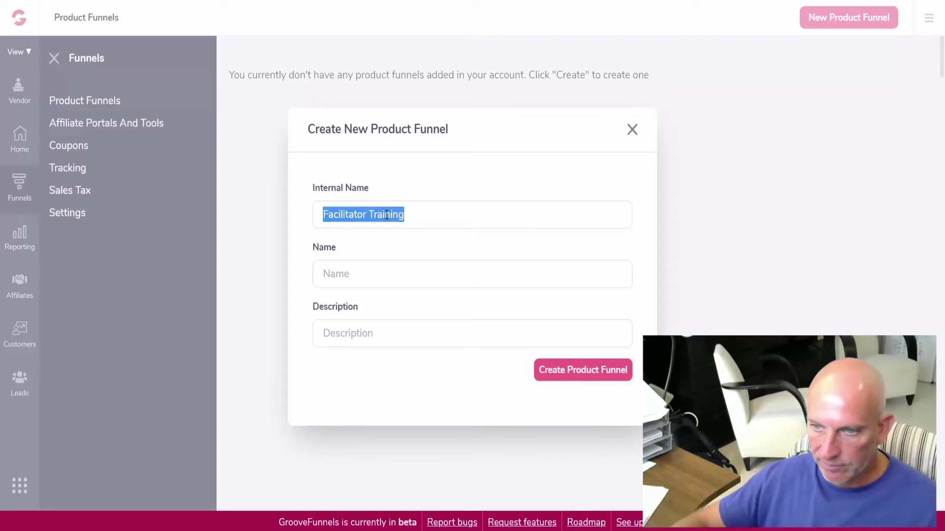
left_click(399, 278)
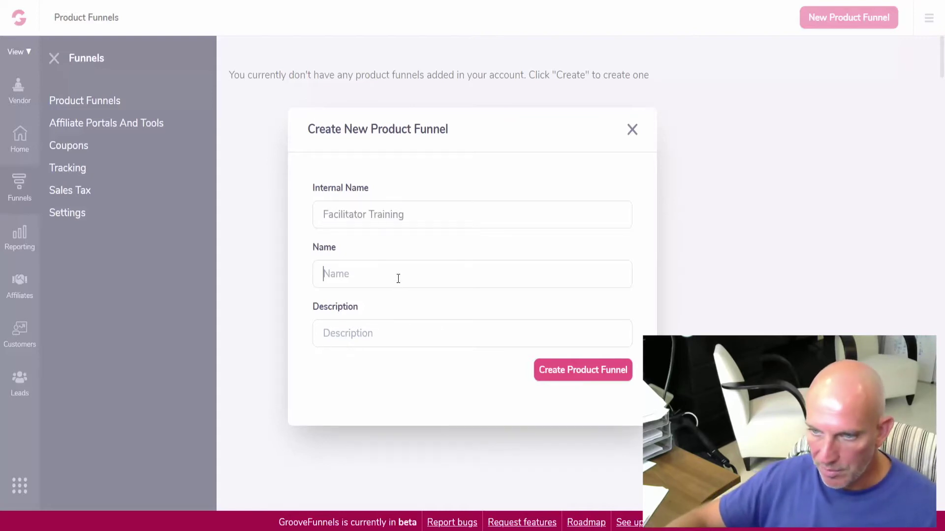
key("ctrl+v")
left_click(396, 327)
key("ctrl+v")
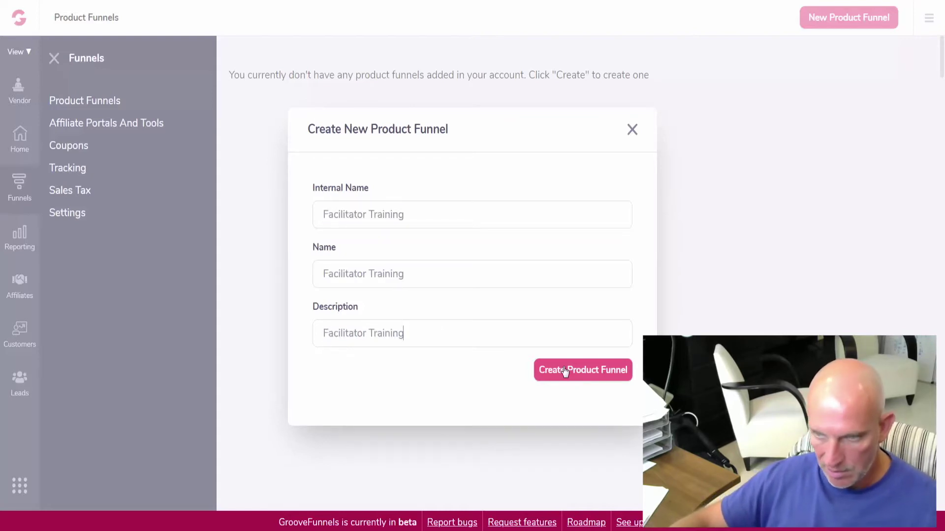
left_click(601, 374)
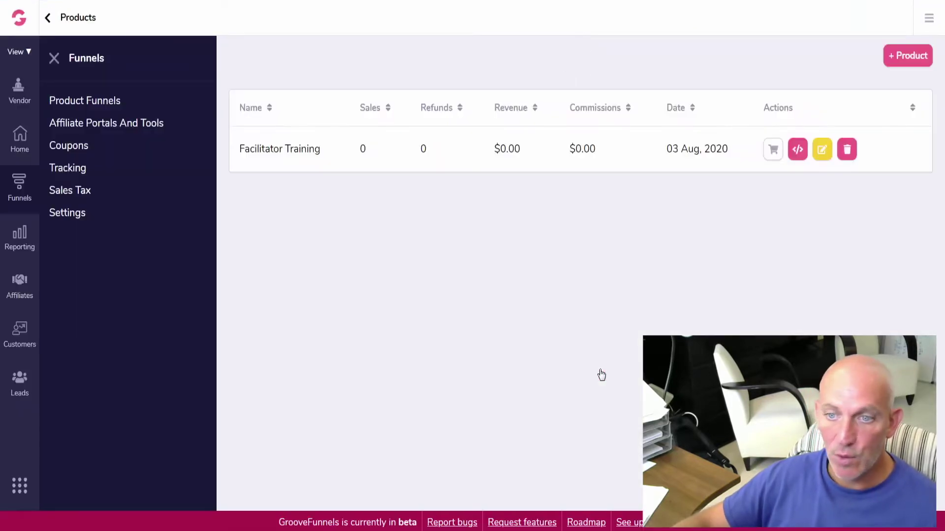
Edit Facilitator Training from the Products table and save its Info step unchanged.
left_click(823, 150)
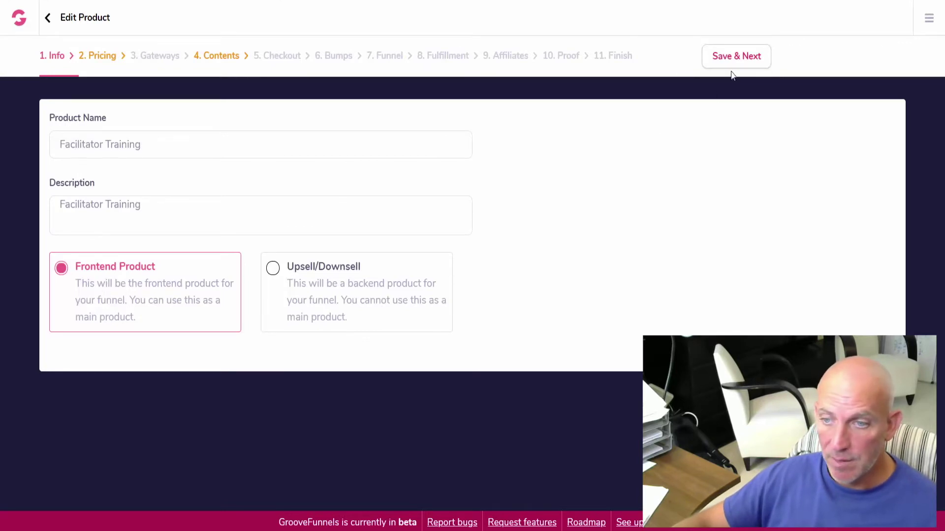
left_click(736, 61)
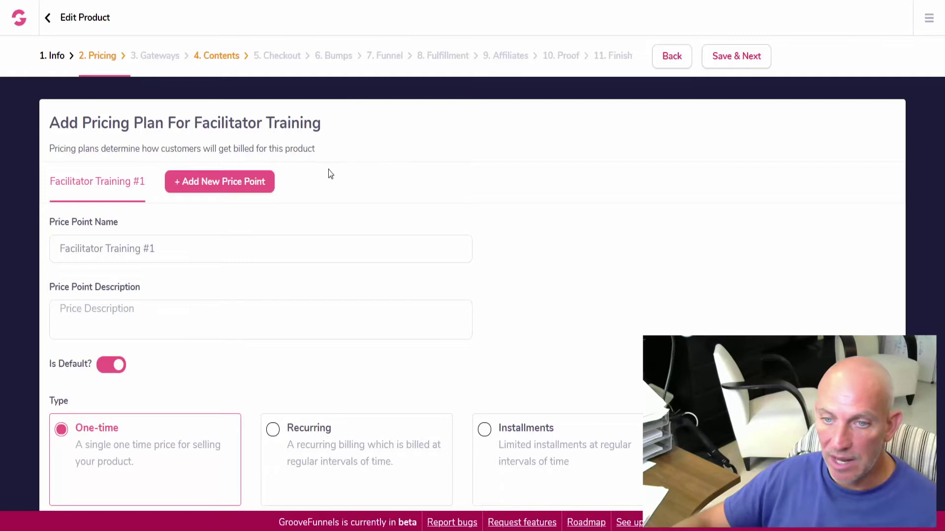
Name and describe the price point 'Facilitator Training' with a one-time $1,997.00 price, and save.
left_click(177, 252)
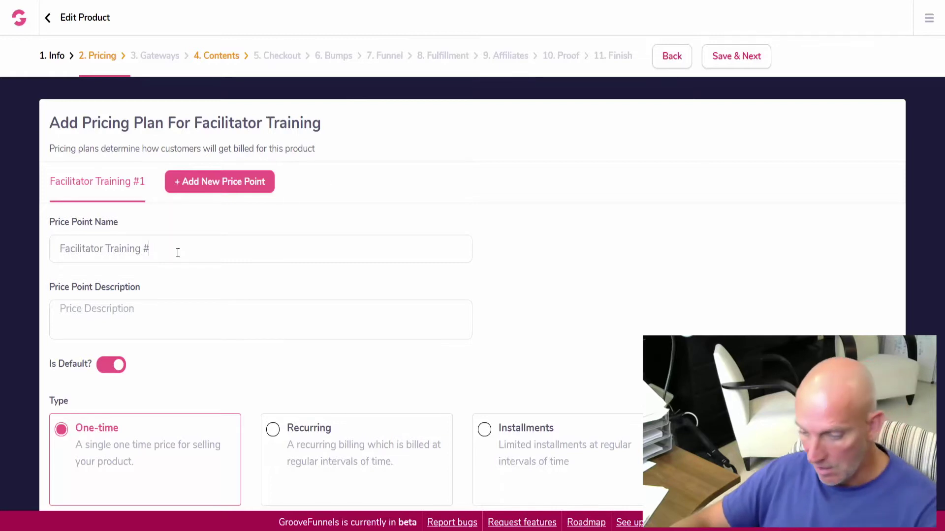
key("BackSpace")
key("BackSpace")
key("BackSpace")
left_click(133, 317)
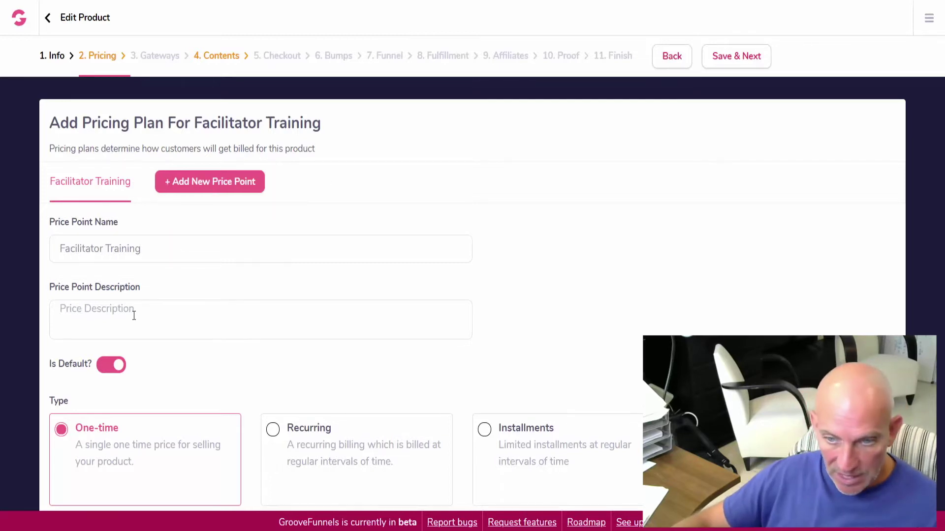
key("ctrl+v")
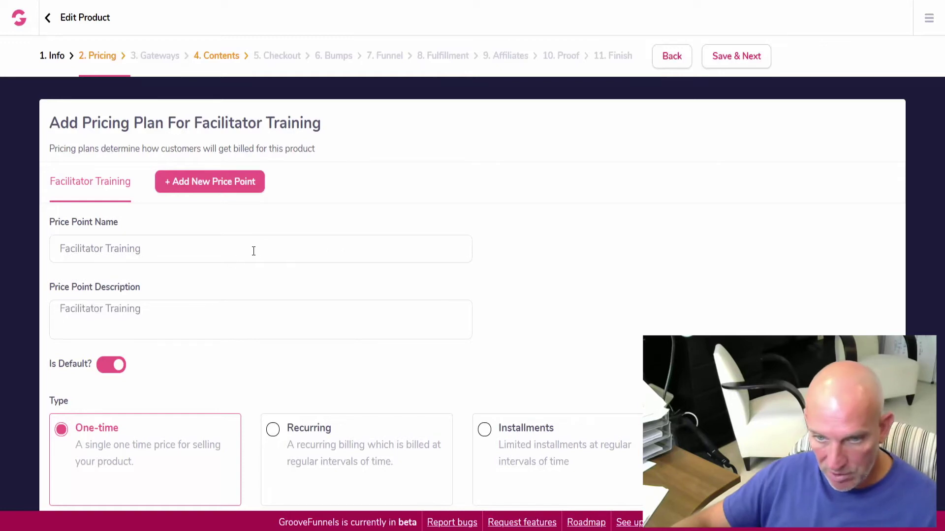
scroll(253, 251, "down", 2)
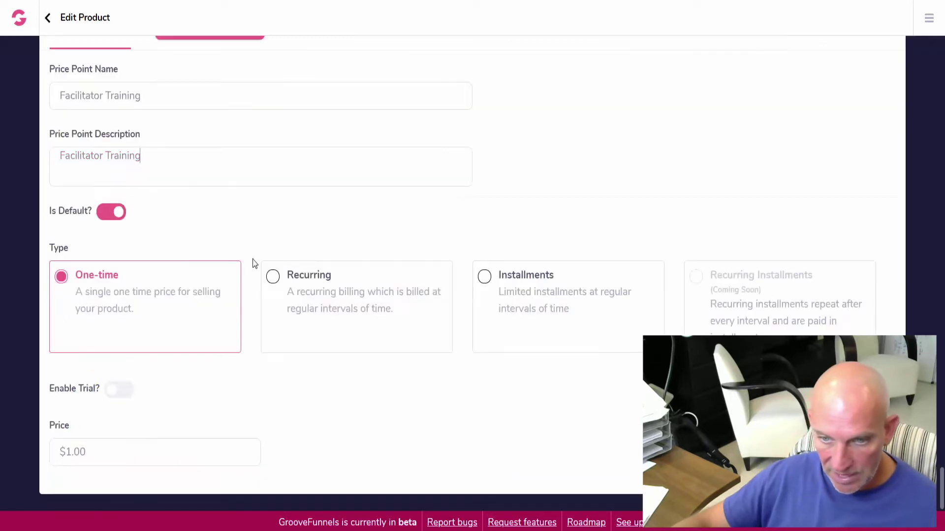
left_click(76, 451)
type("1997")
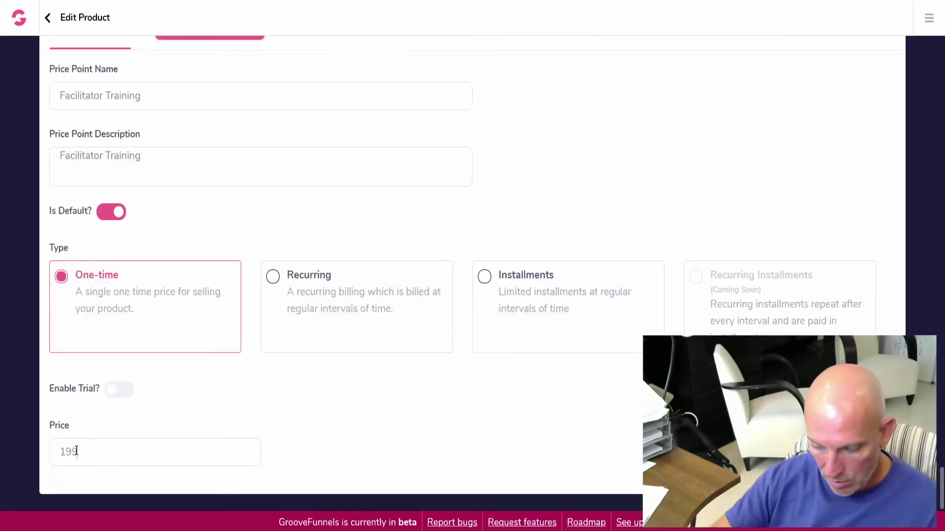
left_click(270, 413)
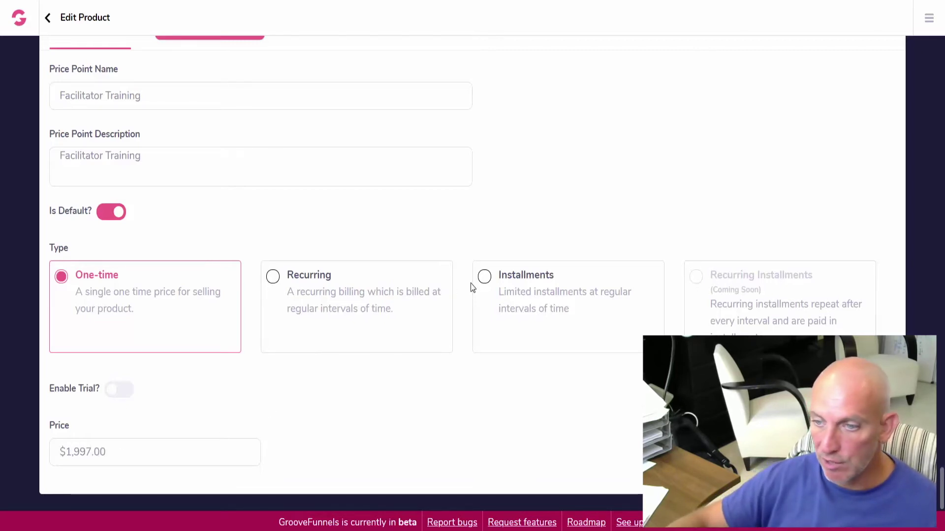
scroll(454, 259, "up", 2)
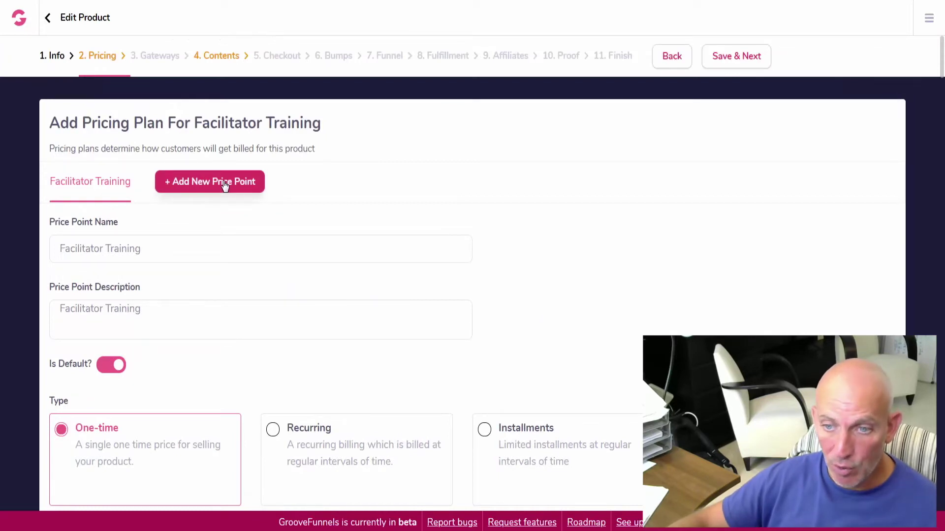
scroll(248, 276, "down", 2)
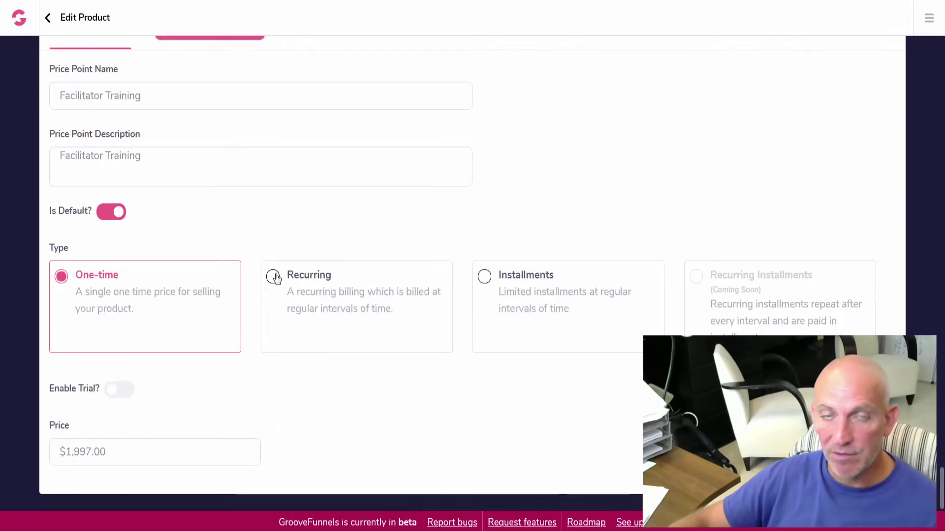
scroll(273, 276, "up", 2)
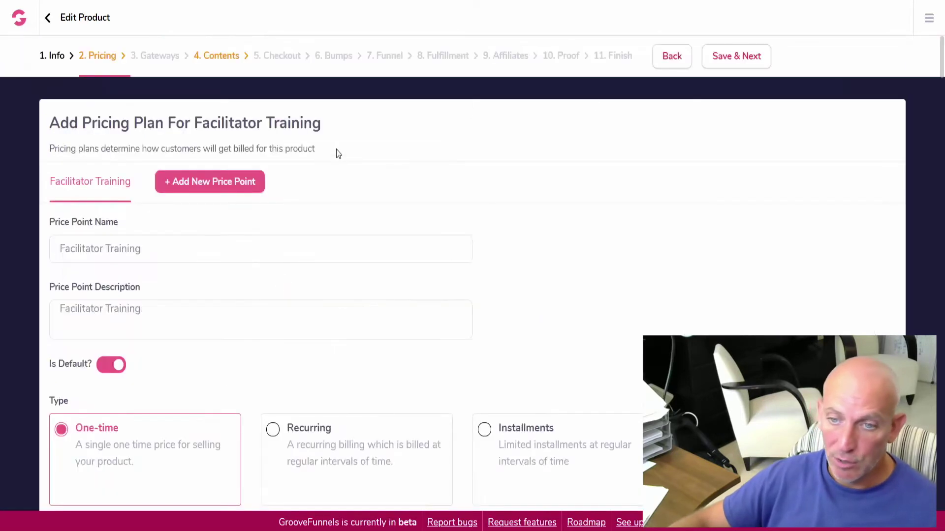
left_click(730, 59)
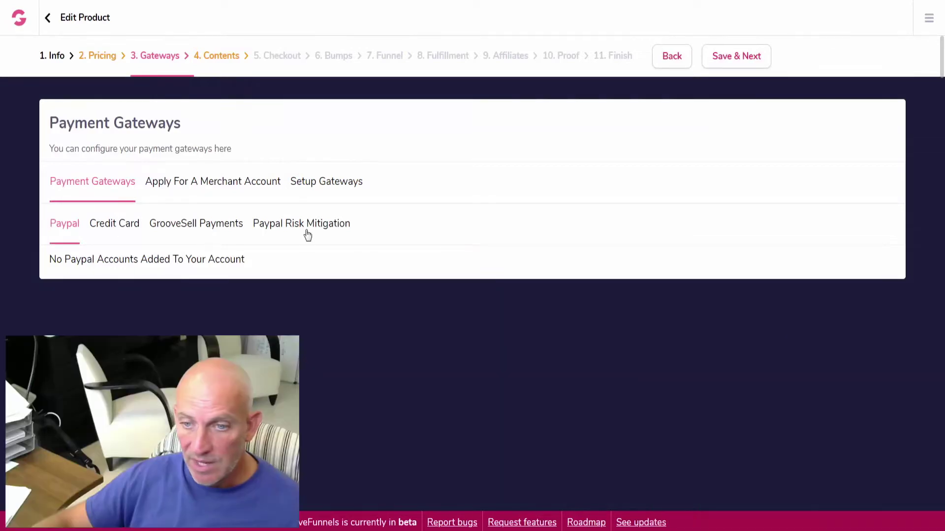
Preview the Stripe gateway connection form, then dismiss it without connecting.
left_click(332, 184)
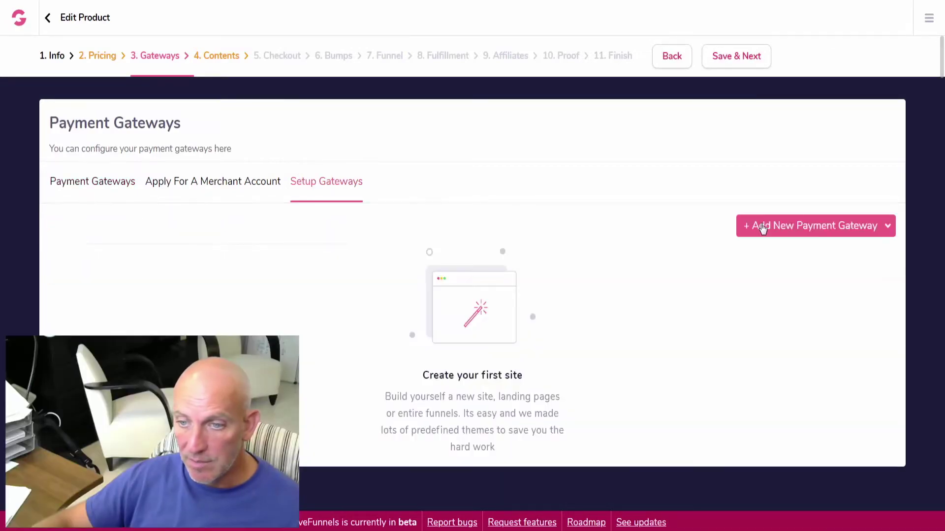
left_click(883, 226)
left_click(879, 260)
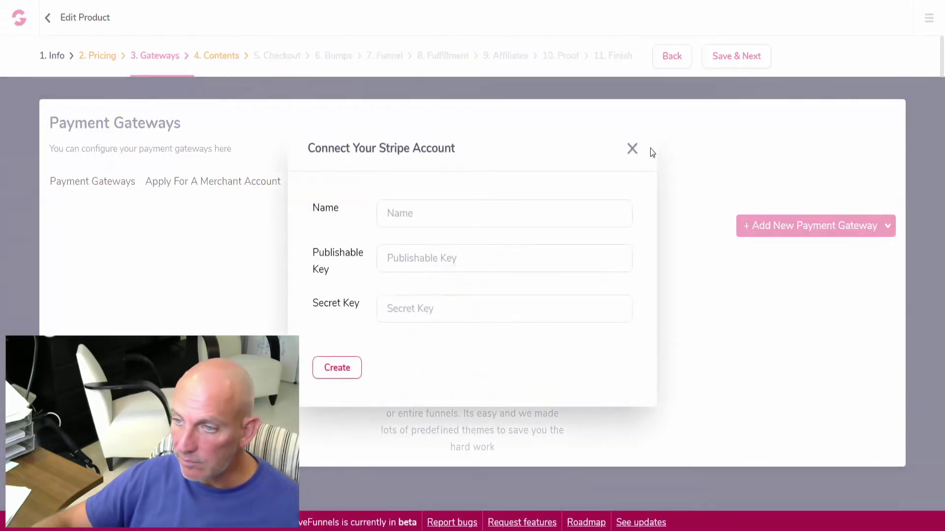
left_click(633, 152)
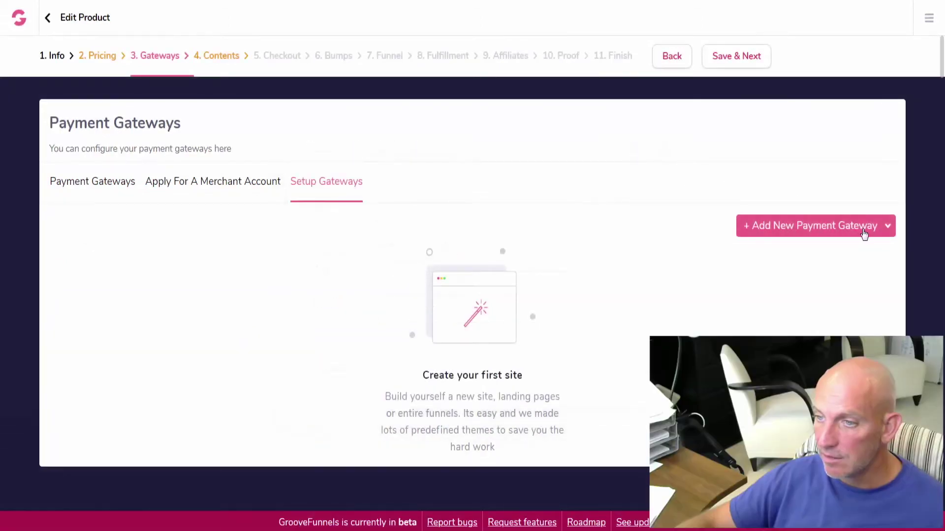
Review merchant account info and Stripe again, then save the gateway step with no gateway.
left_click(881, 231)
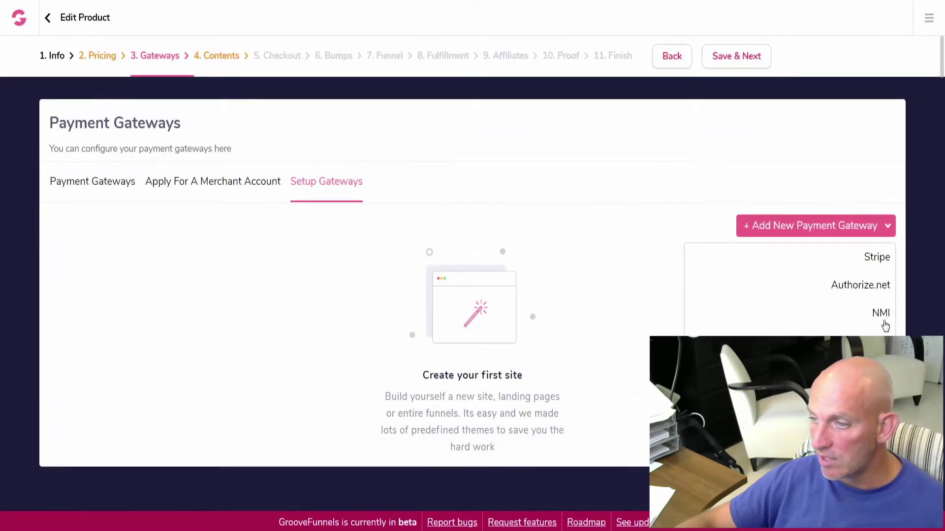
left_click(187, 184)
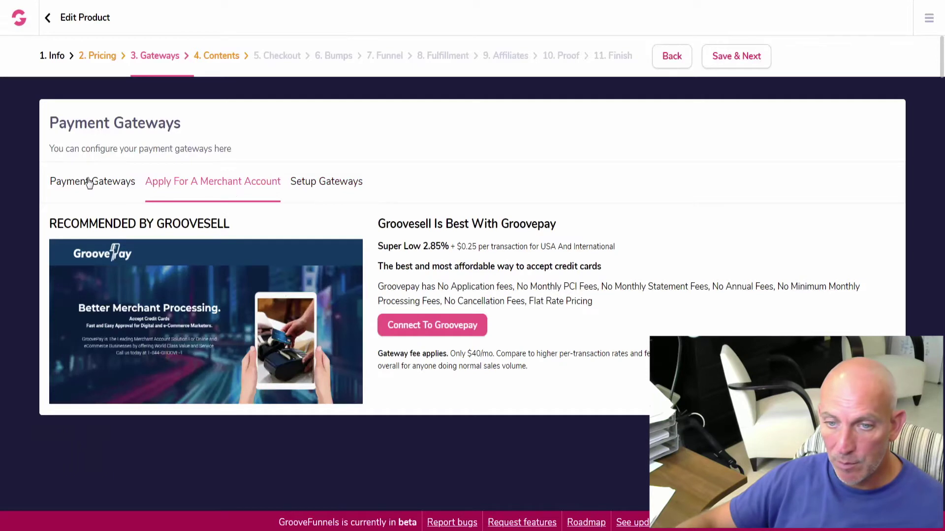
left_click(89, 183)
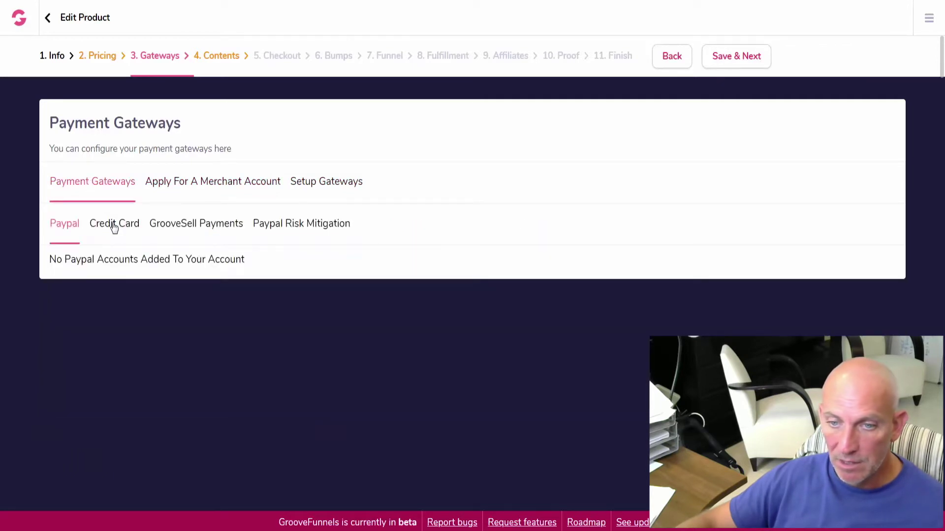
left_click(187, 184)
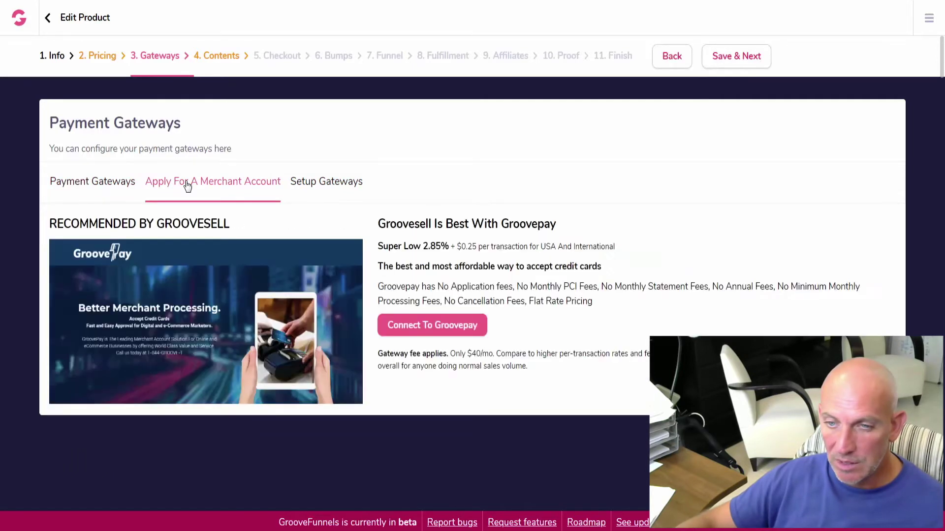
left_click(327, 182)
left_click(880, 226)
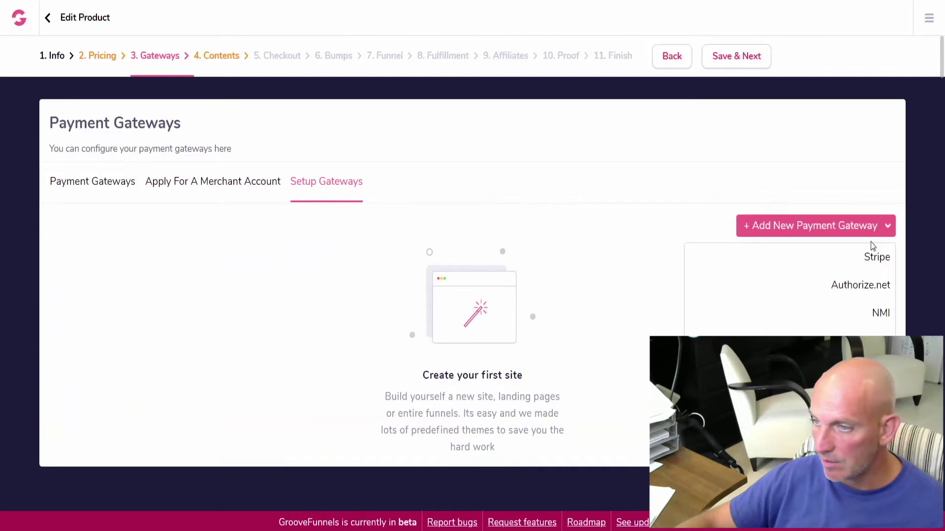
left_click(875, 259)
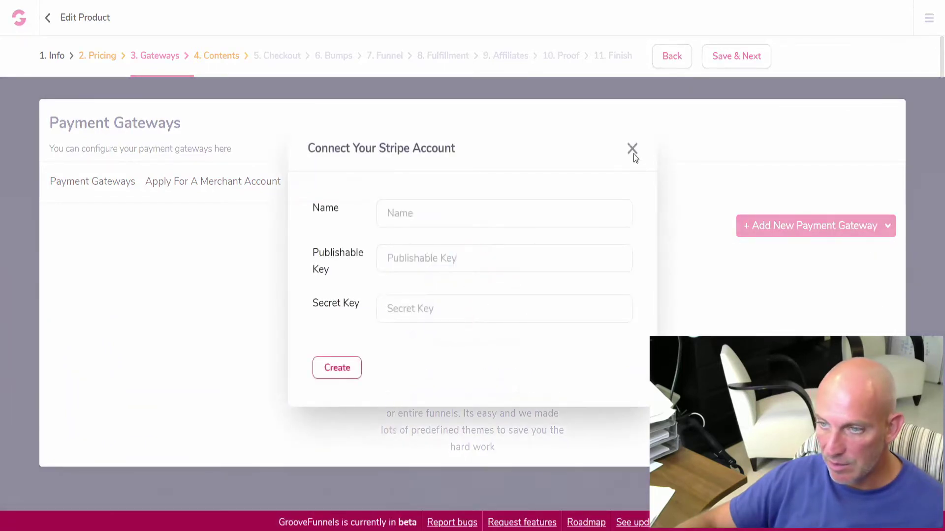
left_click(633, 150)
left_click(739, 62)
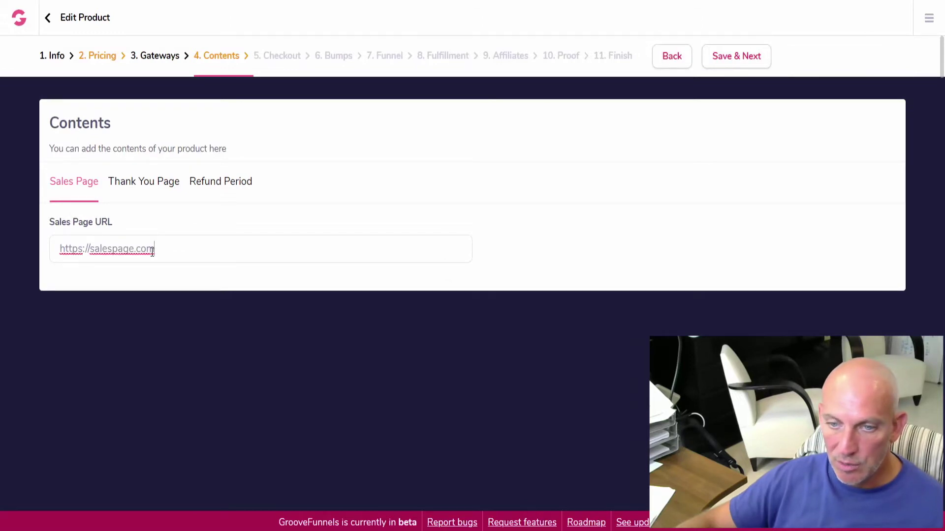
Check the Sales Page and Thank You Page URL settings.
left_click(133, 185)
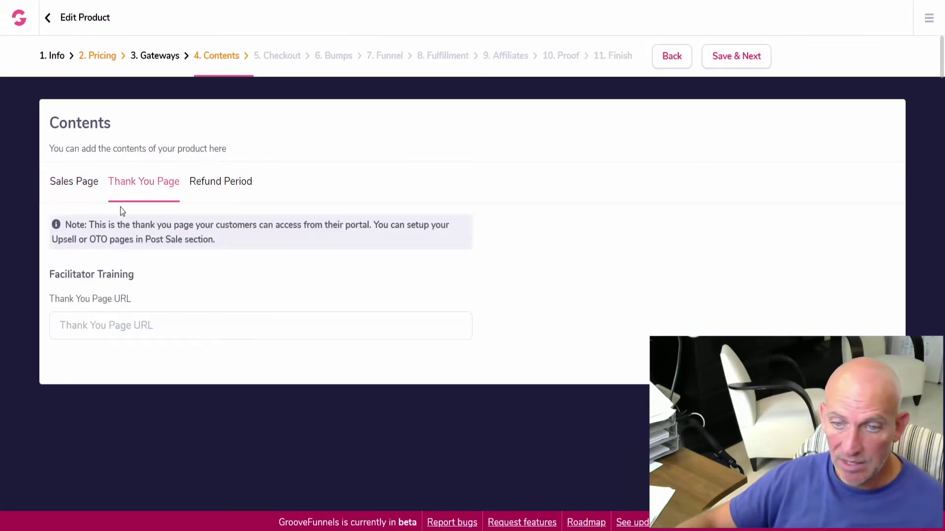
left_click(83, 184)
triple_click(137, 248)
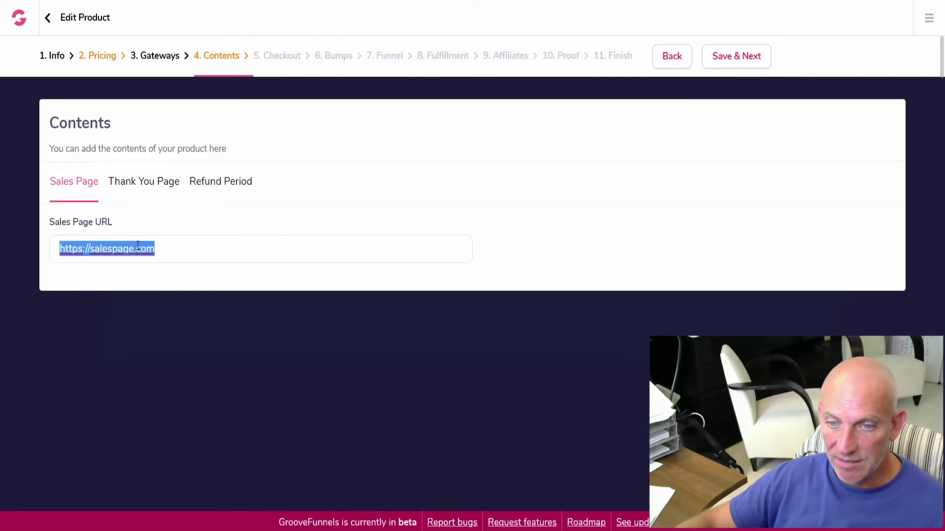
left_click(148, 185)
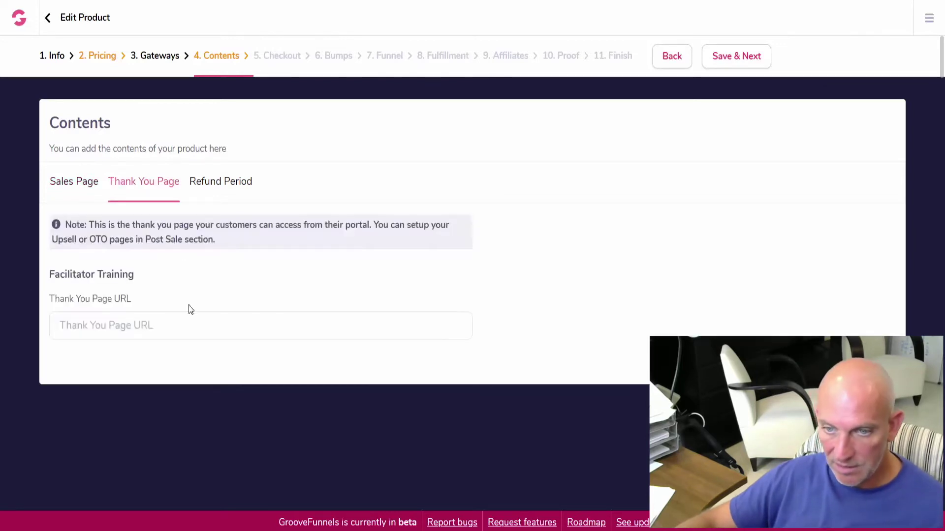
left_click(74, 189)
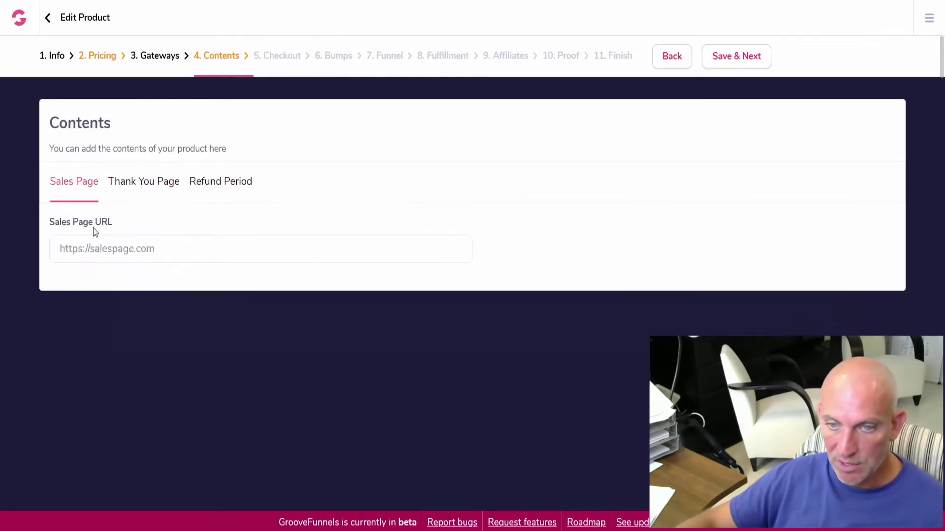
left_click(137, 186)
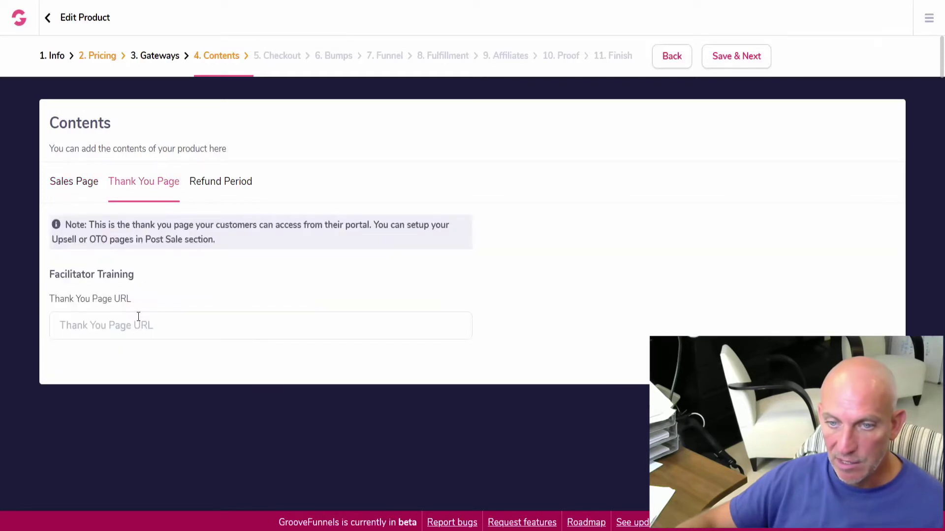
Set the refund period to 30 days and save the contents.
left_click(220, 183)
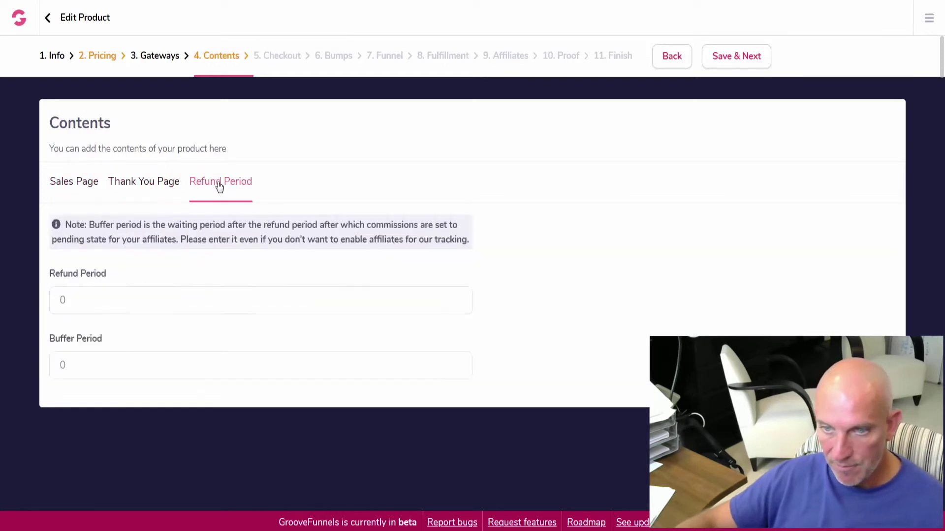
left_click(60, 299)
type("3")
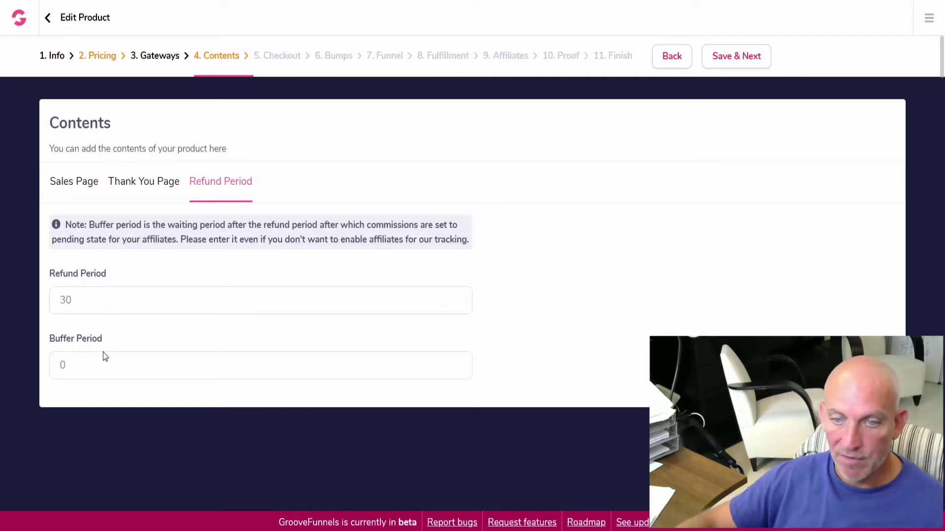
left_click(738, 63)
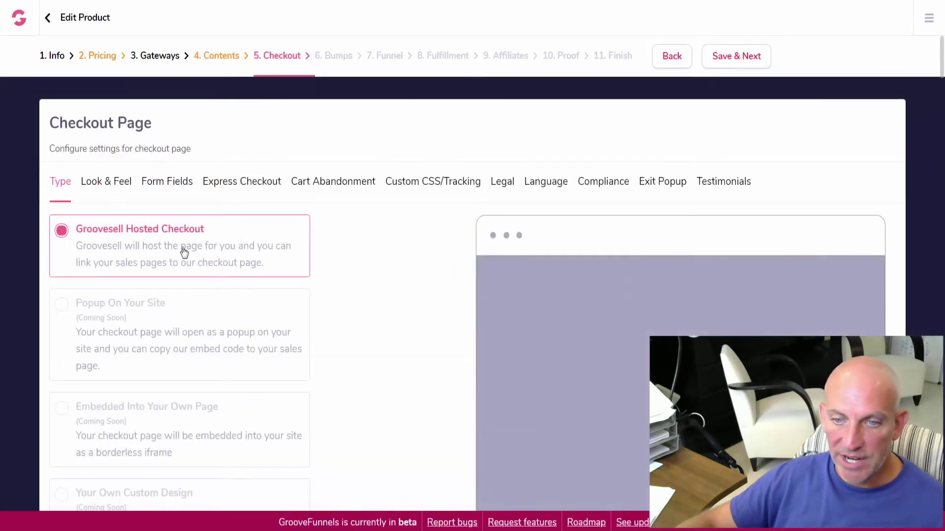
scroll(118, 278, "down", 1)
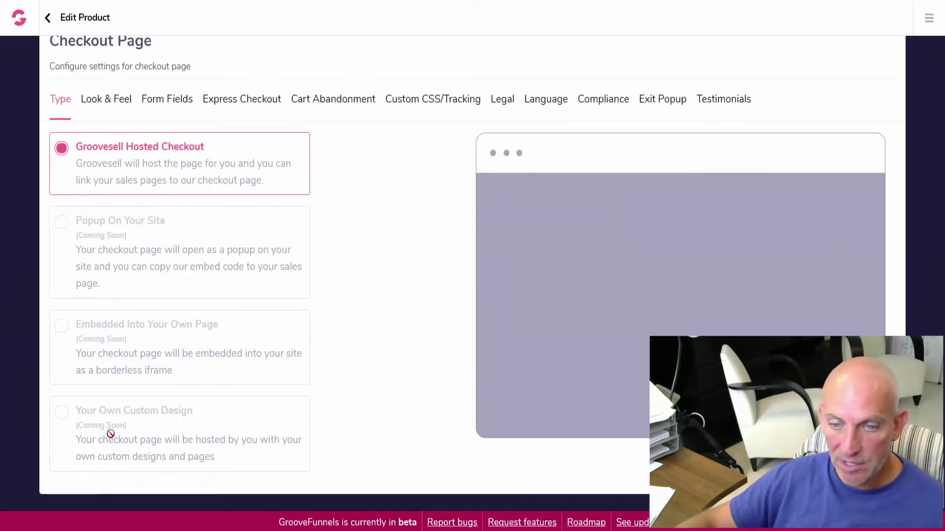
scroll(111, 435, "up", 1)
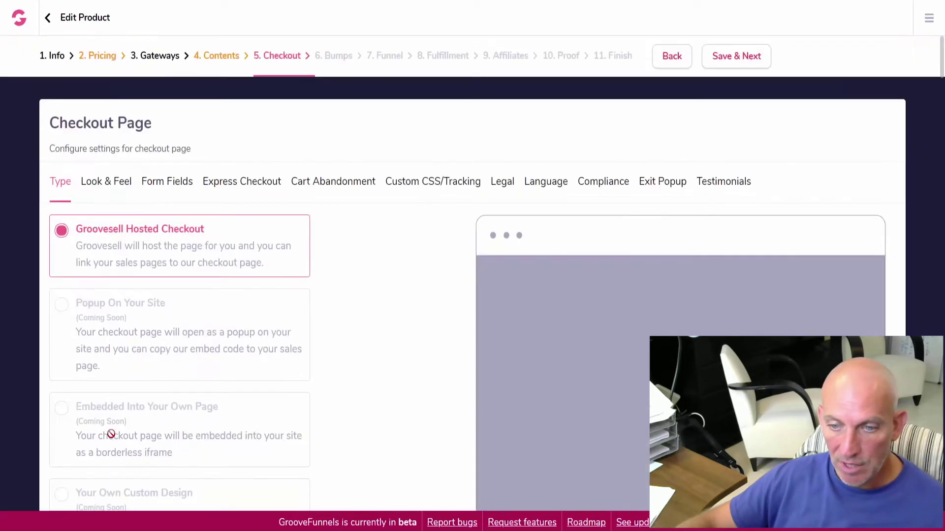
Open the checkout page's Look & Feel settings.
left_click(101, 188)
scroll(299, 253, "down", 1)
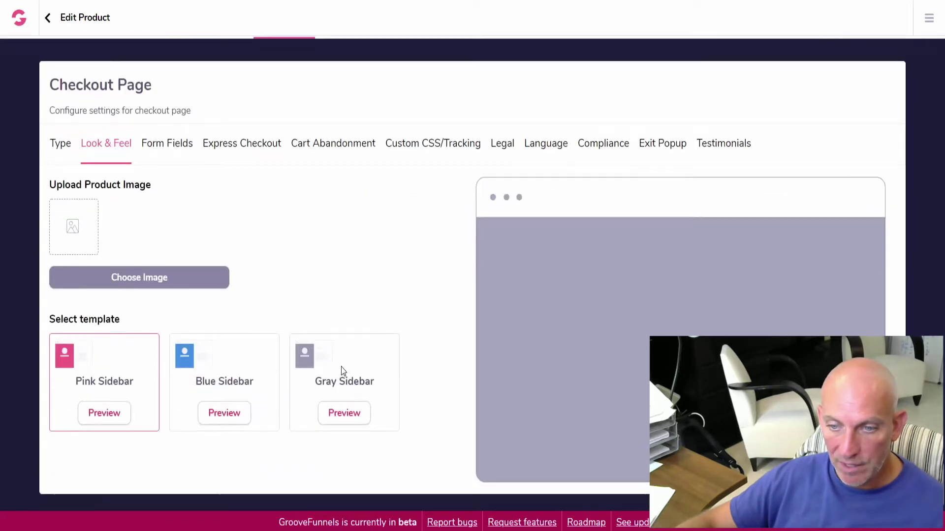
Choose the Gray Sidebar template and the red monster character as product image.
left_click(379, 362)
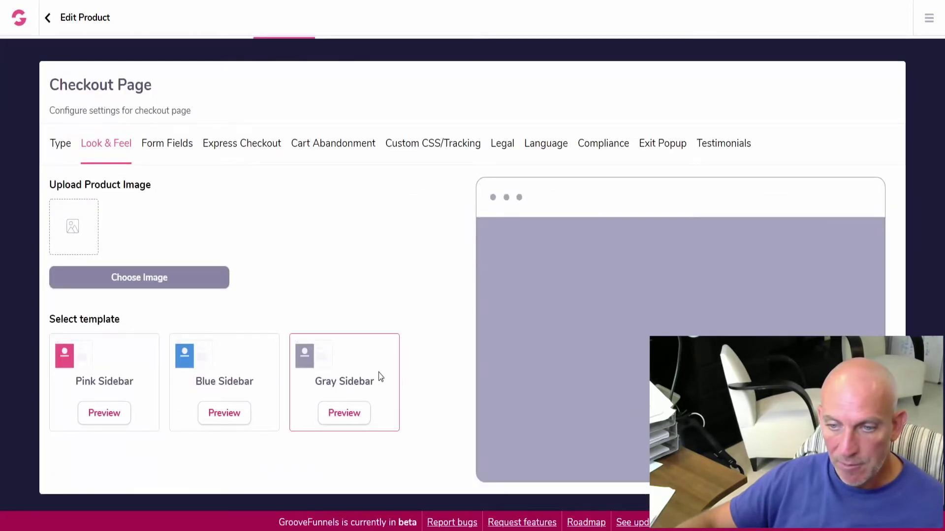
left_click(150, 280)
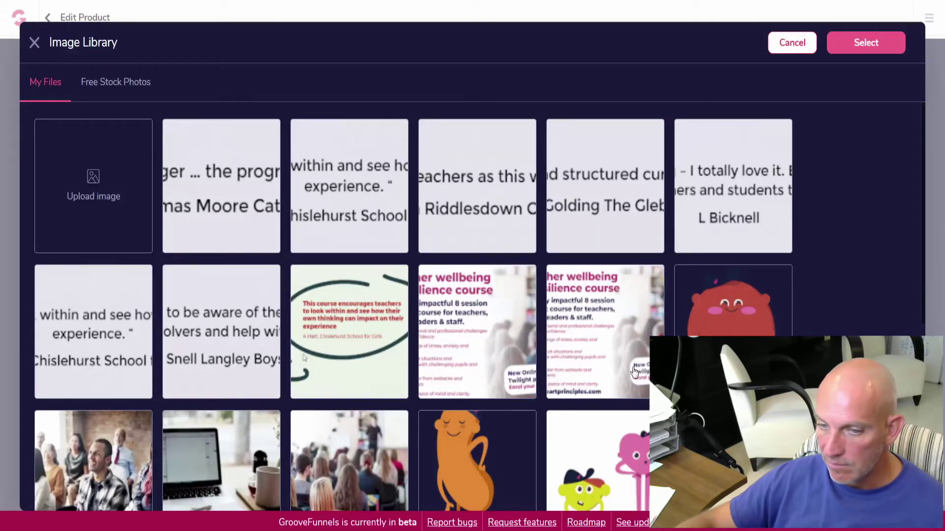
left_click(730, 303)
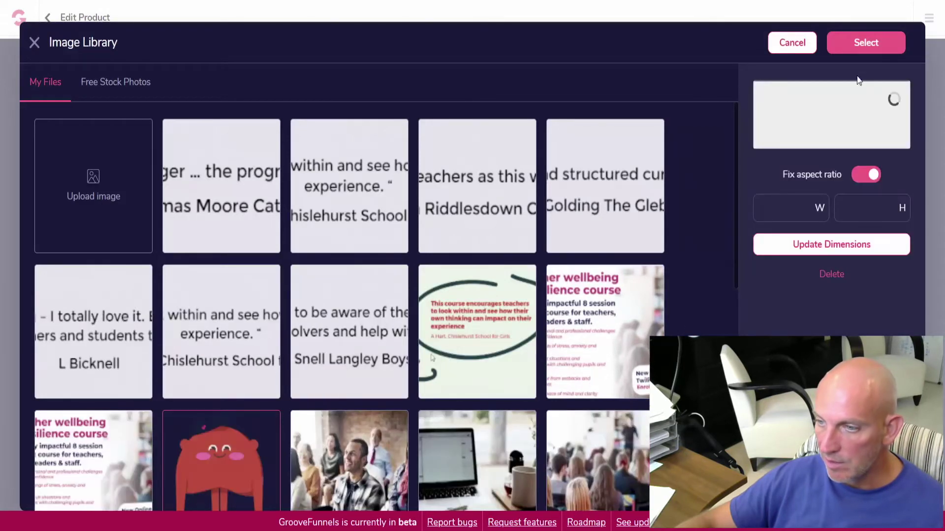
left_click(878, 44)
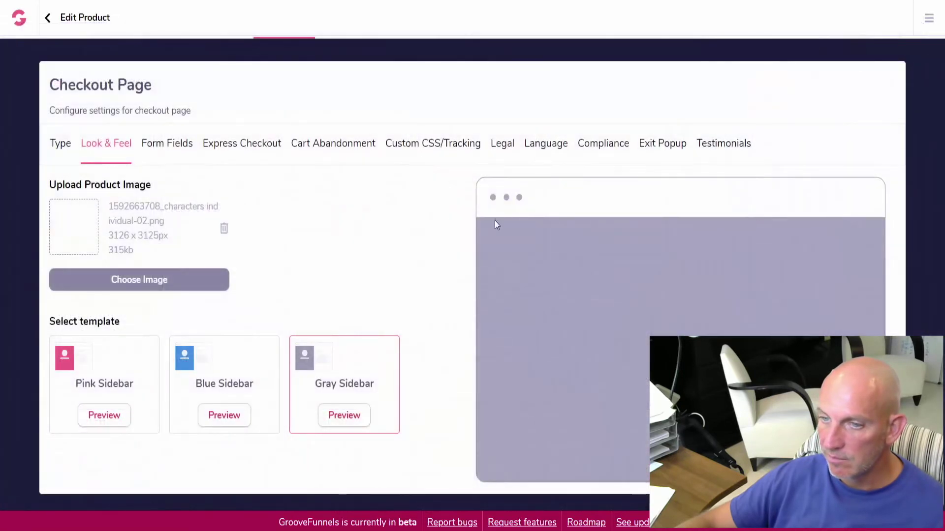
left_click(159, 150)
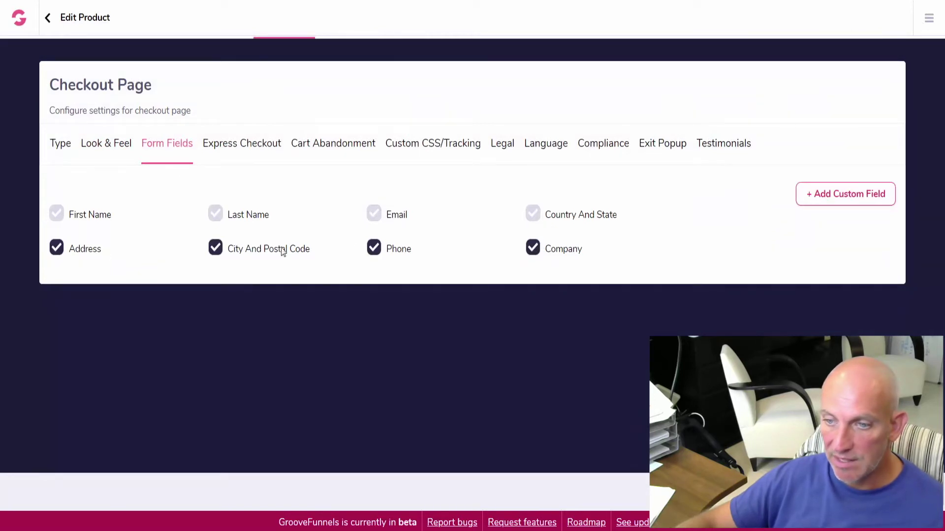
Review Express Checkout through Testimonials at their defaults, then save the checkout step.
left_click(229, 148)
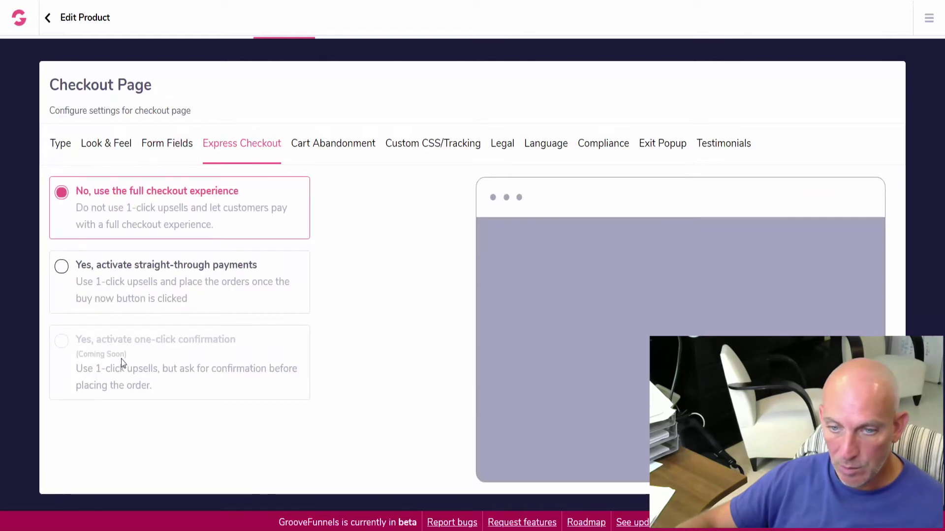
left_click(330, 150)
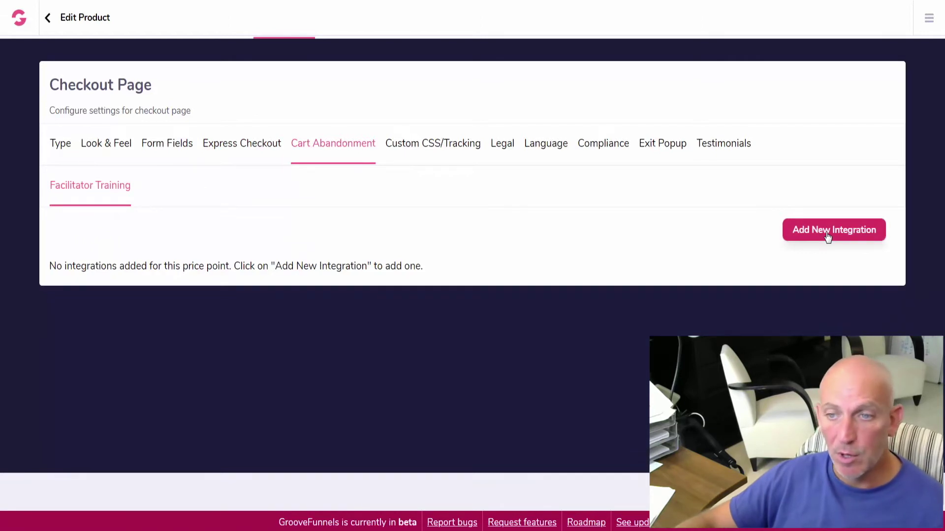
left_click(428, 151)
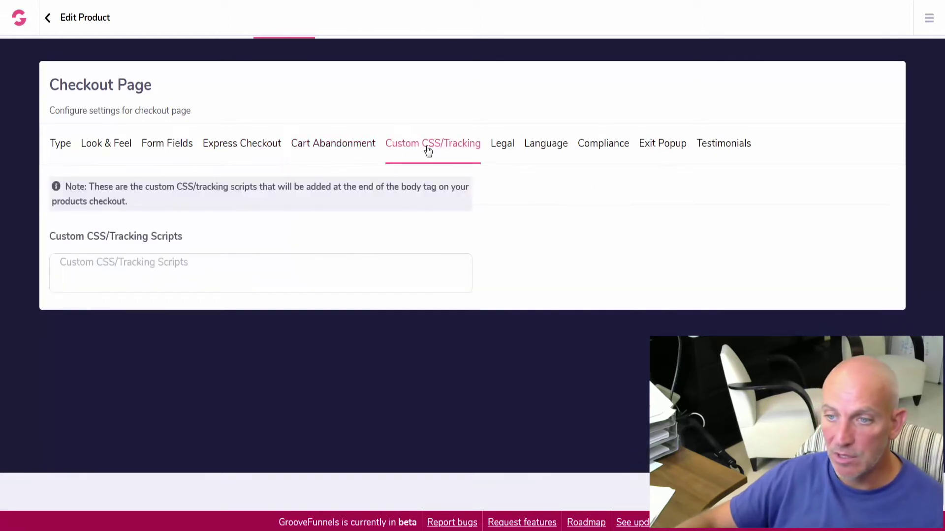
left_click(505, 151)
left_click(541, 151)
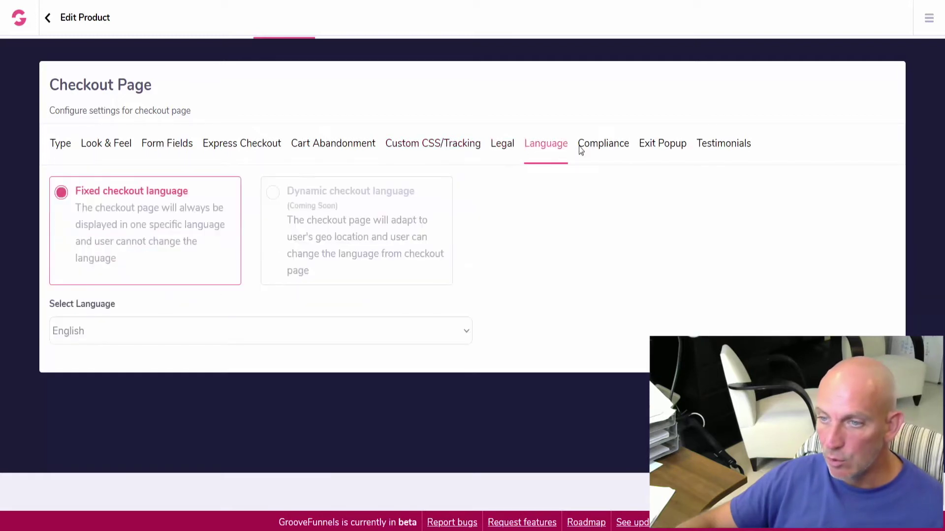
left_click(616, 149)
left_click(668, 152)
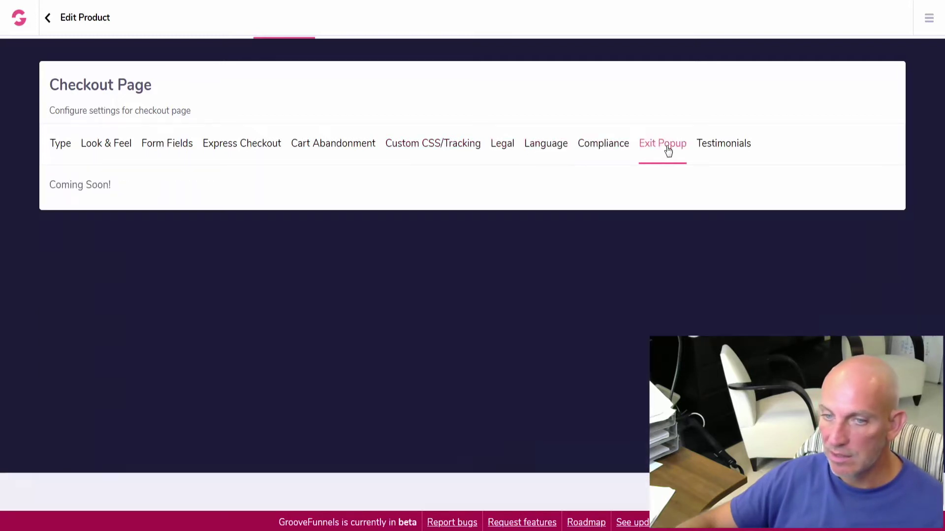
left_click(725, 145)
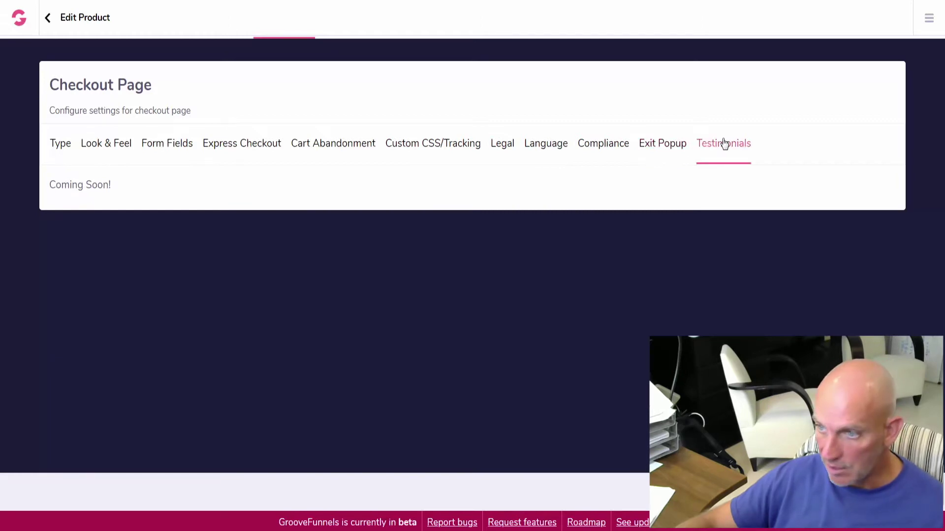
scroll(623, 123, "up", 1)
left_click(755, 65)
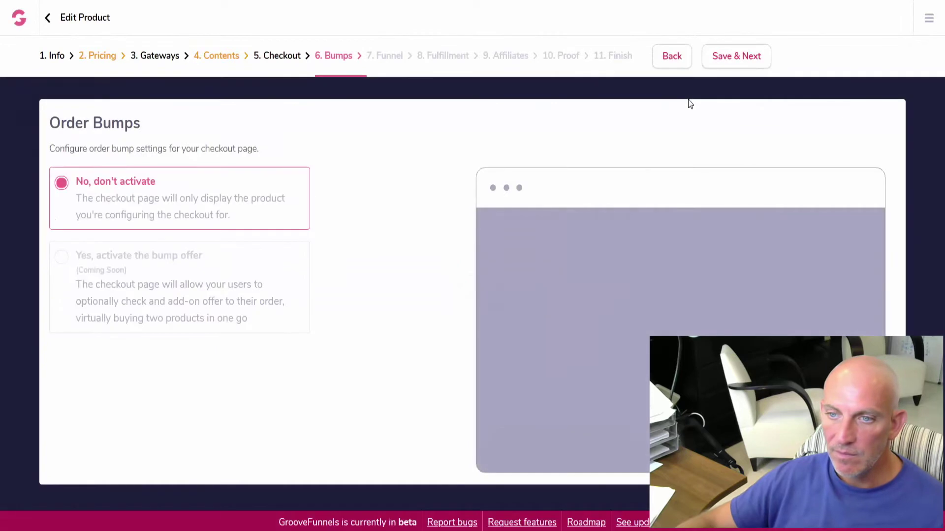
Pass Order Bumps, Funnel and Fulfillment unchanged to reach the Affiliates step.
left_click(755, 57)
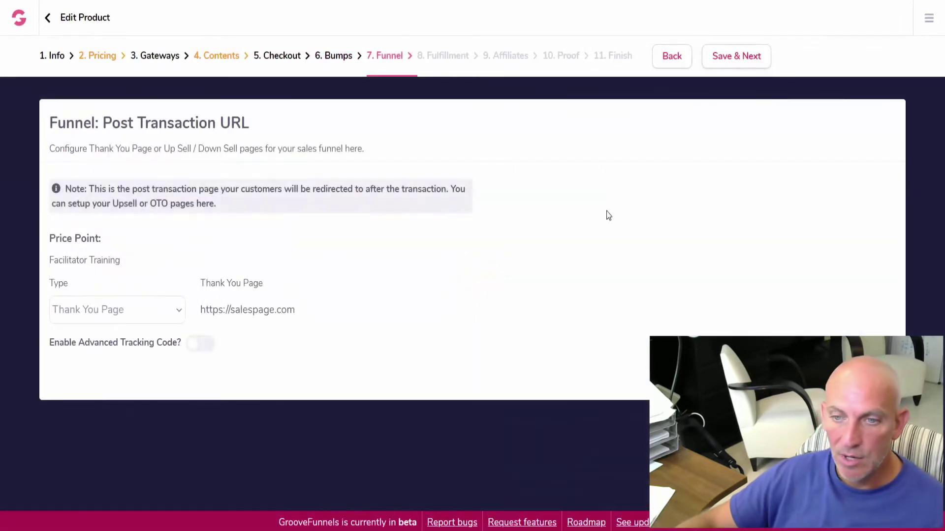
left_click(738, 59)
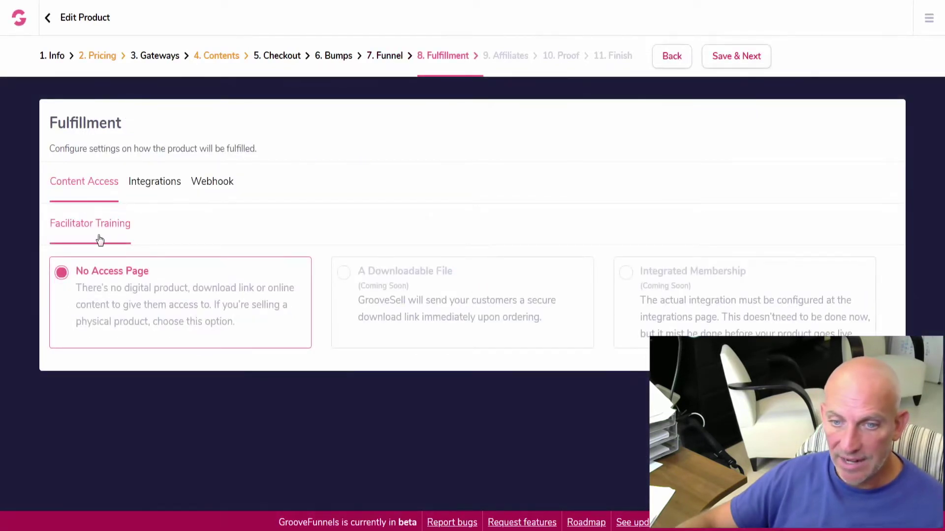
left_click(748, 59)
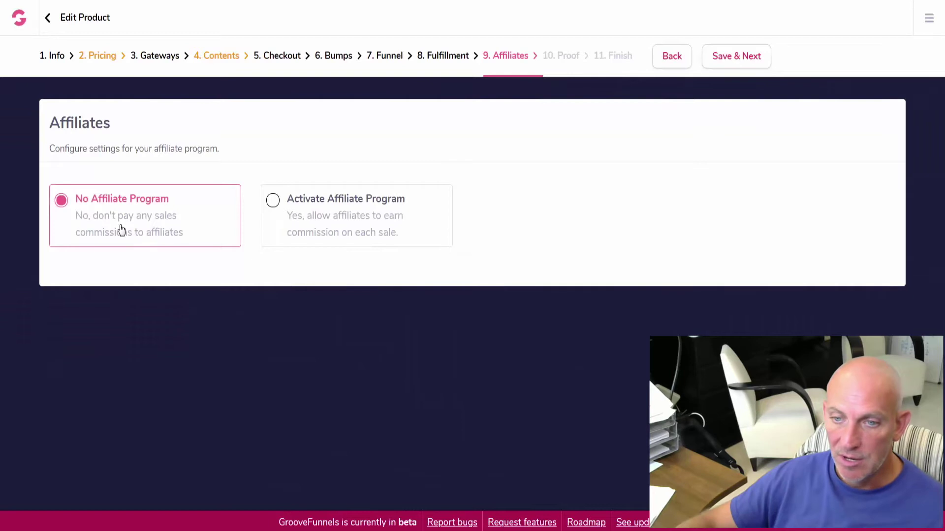
Turn on the affiliate program and edit the tier 1 and JV Broker commissions.
left_click(273, 200)
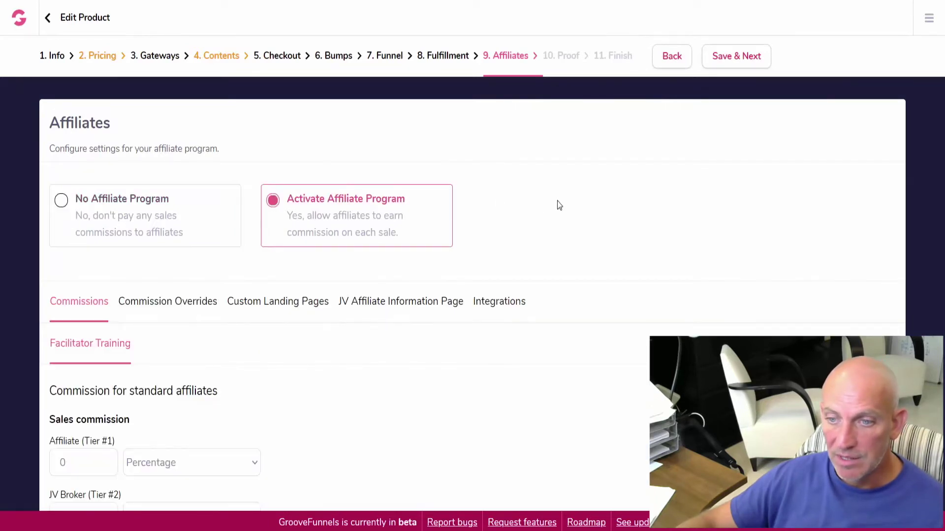
scroll(559, 201, "down", 1)
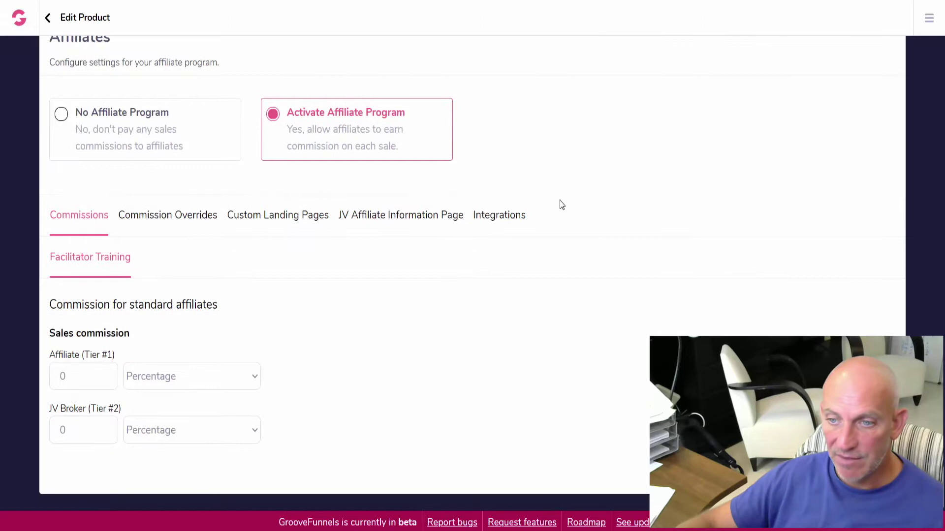
left_click(67, 372)
type("2")
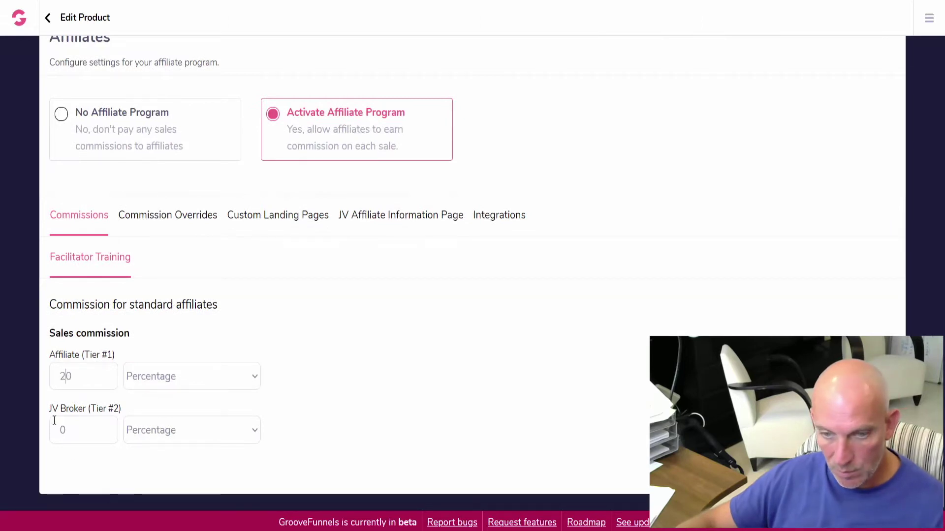
left_click(57, 428)
key("Delete")
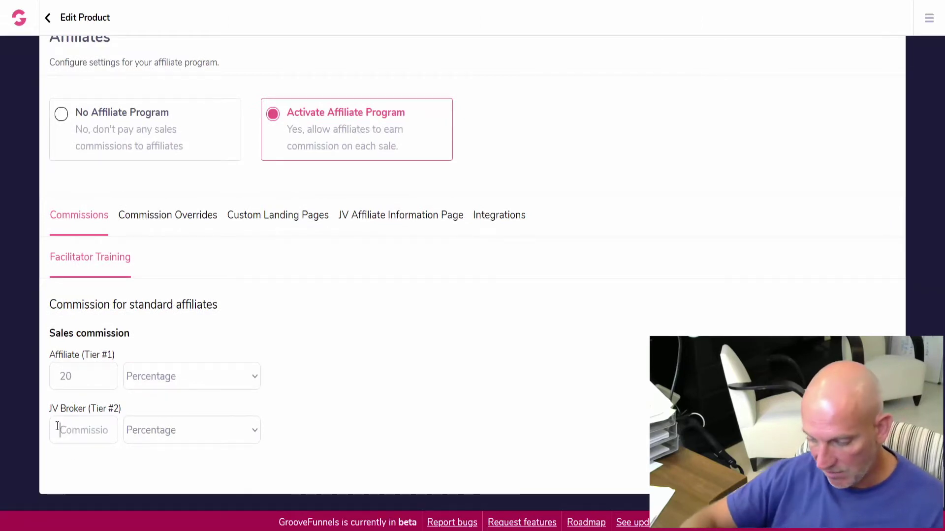
type("5")
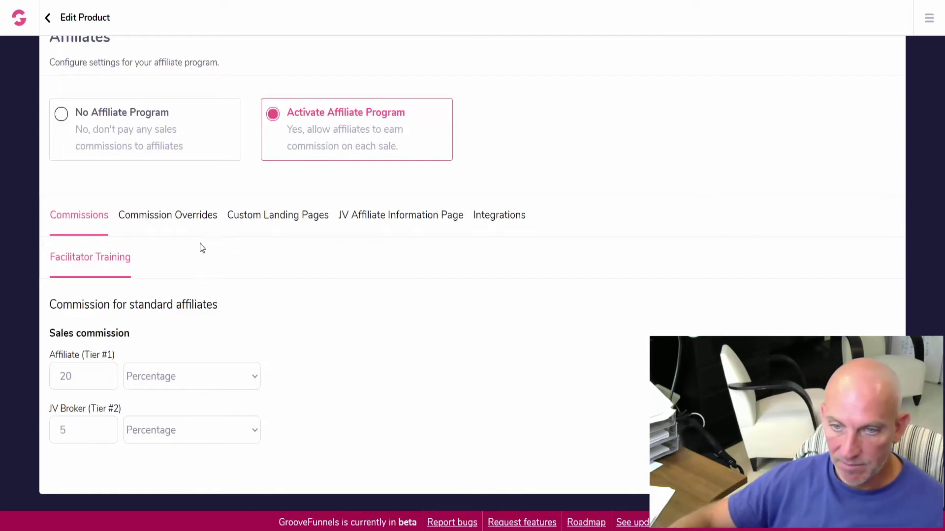
Review the override, landing page, JV info and integrations tabs, then save the affiliate settings.
left_click(172, 228)
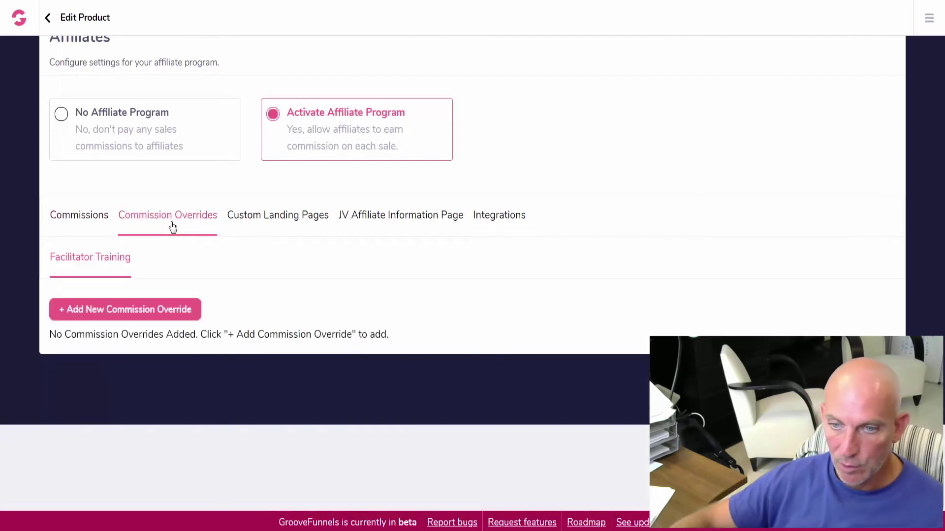
left_click(286, 225)
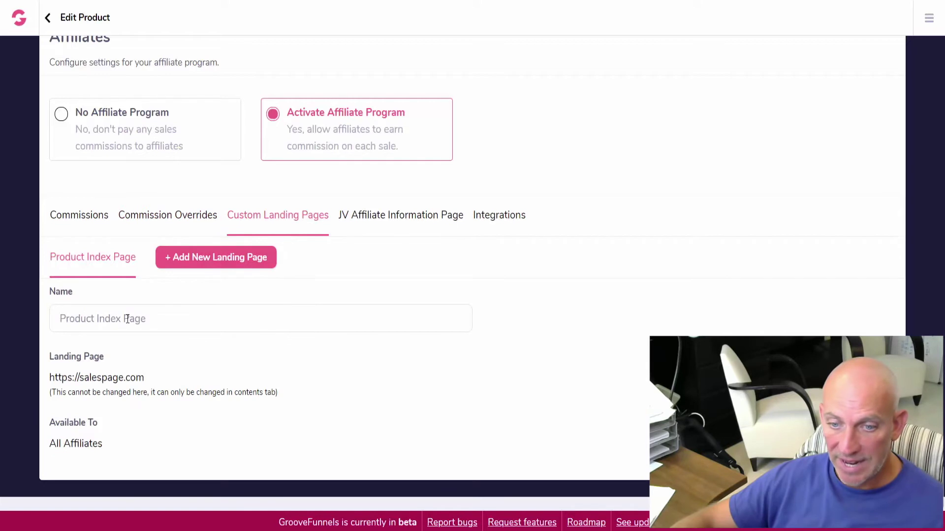
left_click(390, 217)
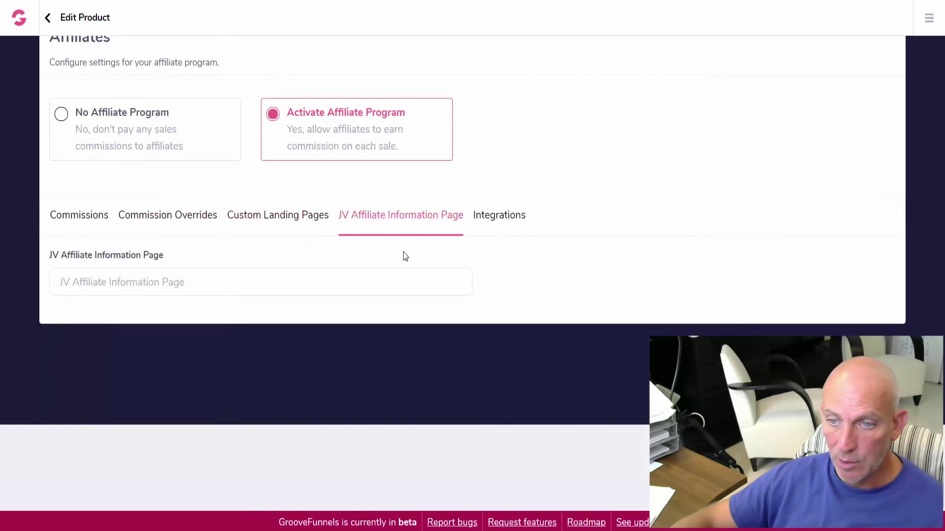
left_click(498, 224)
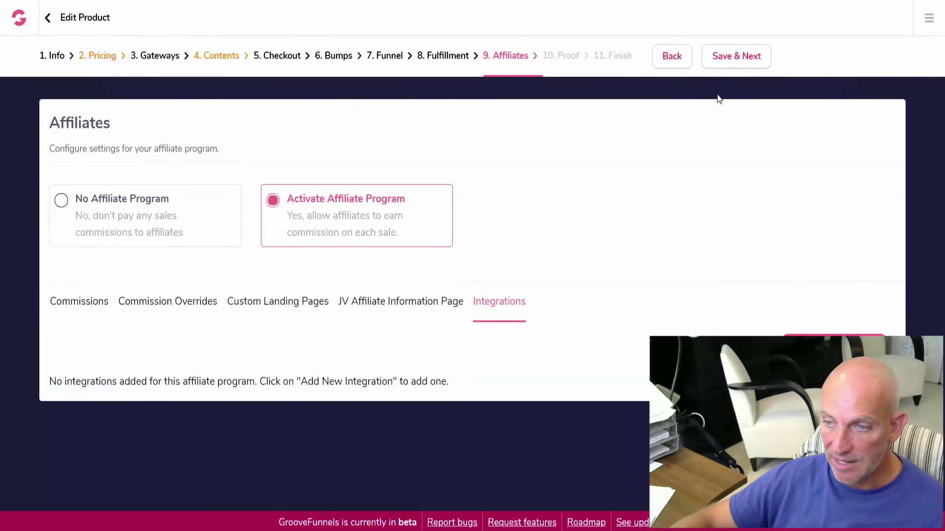
left_click(738, 57)
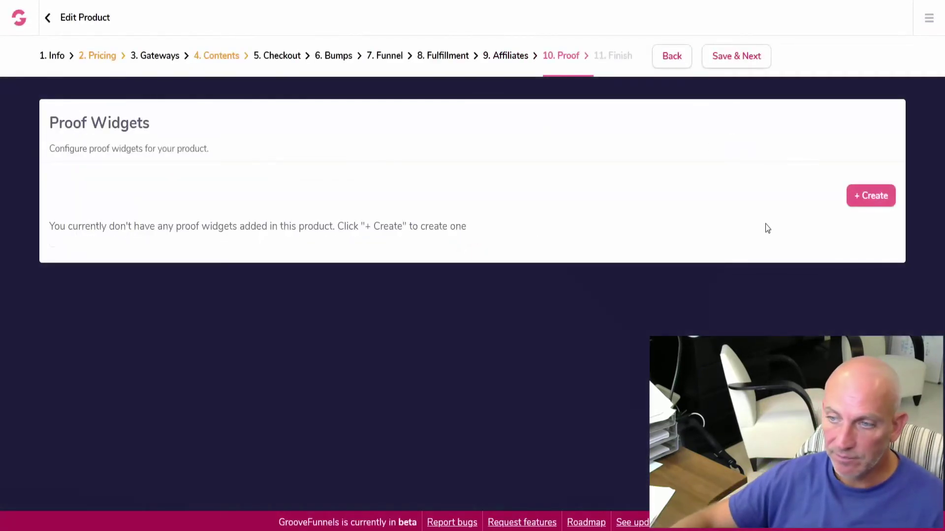
Create a new proof widget named Facilitator.
left_click(865, 197)
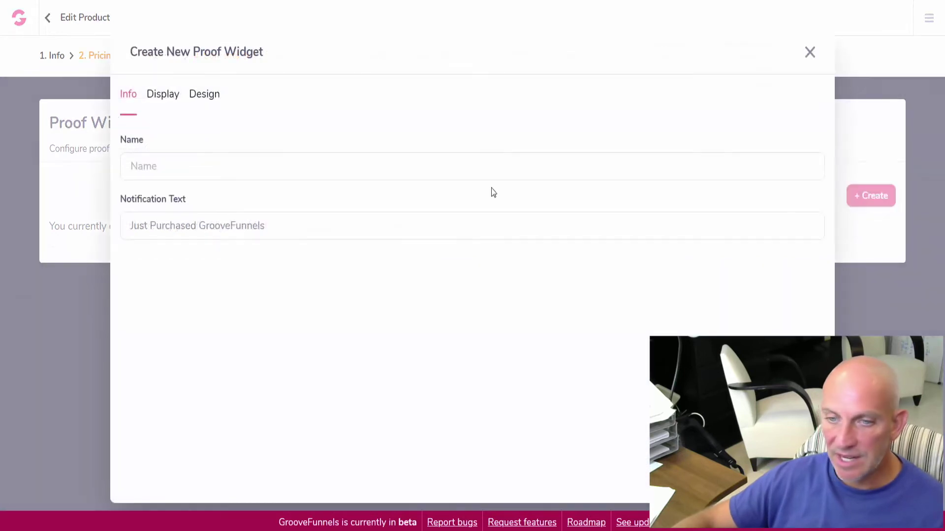
type("https://salespage.com")
triple_click(156, 171)
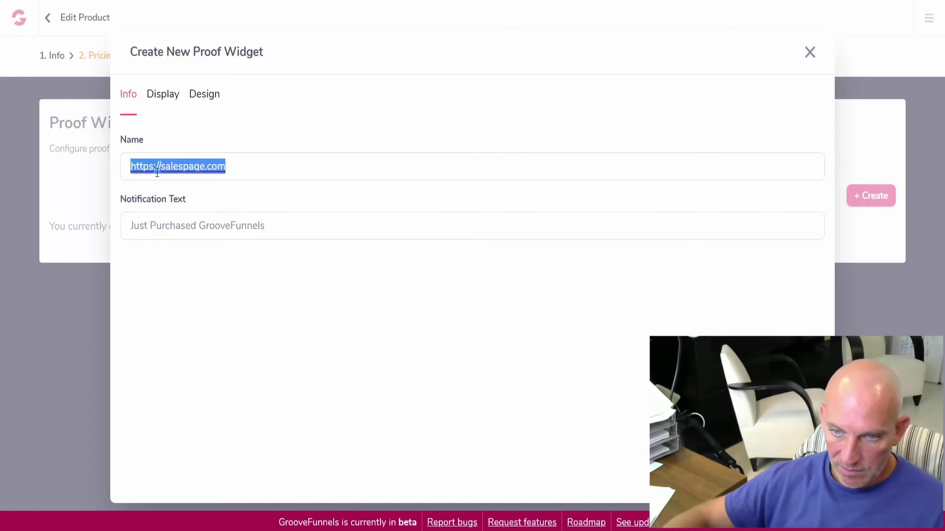
type("Facili")
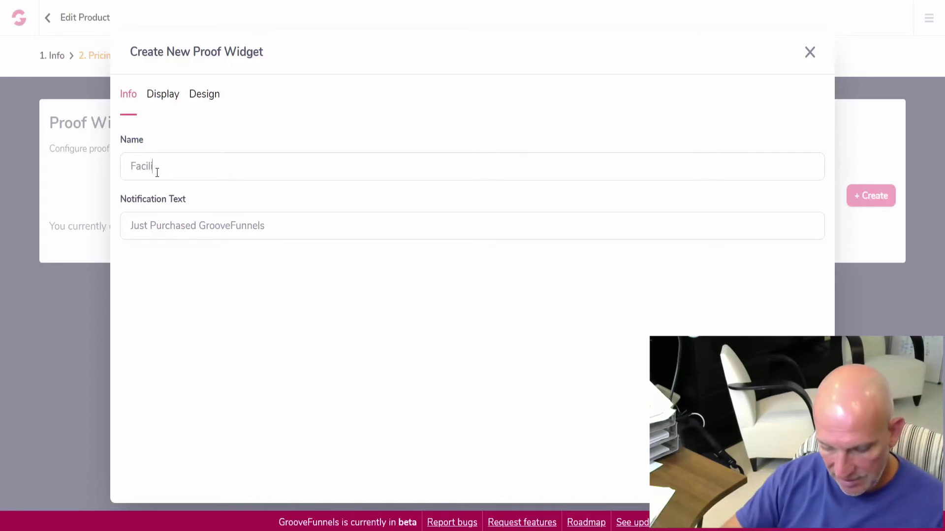
type("tator")
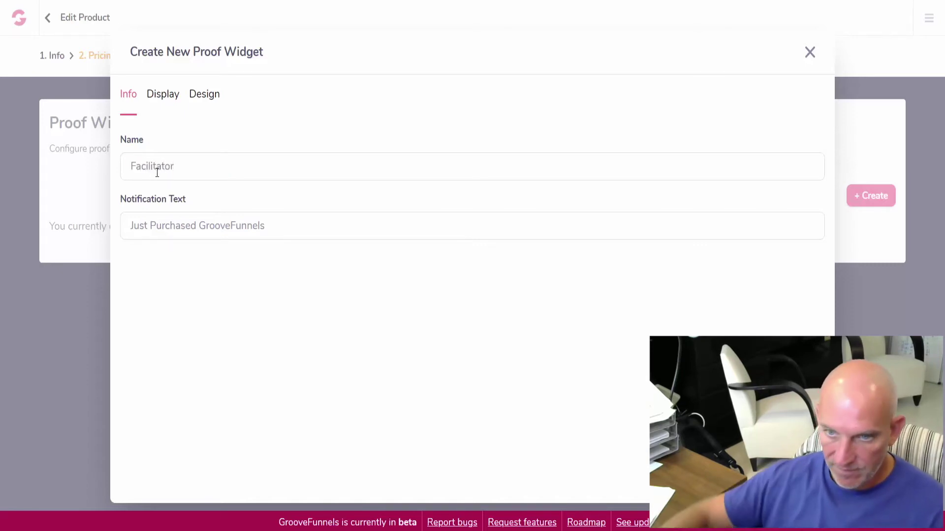
Change the notification text to 'Just Purchased Facilitator Training'.
double_click(200, 229)
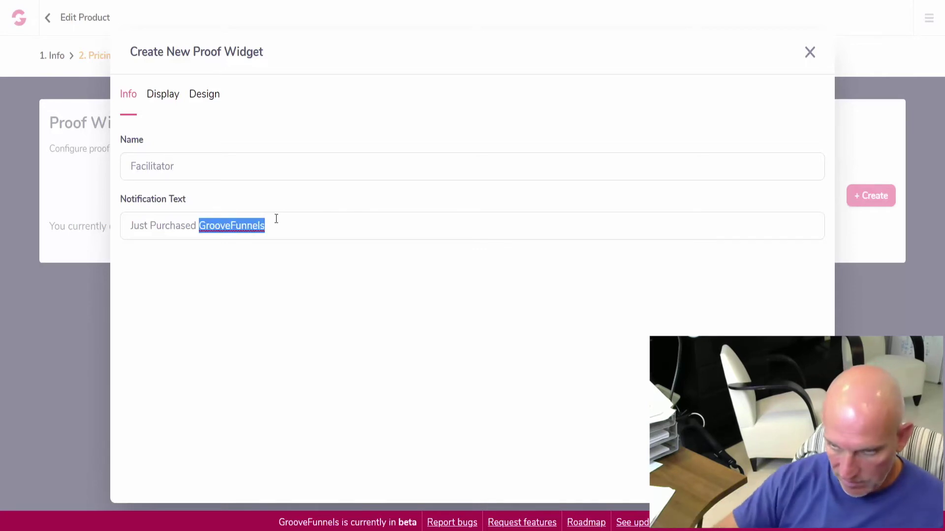
right_click(256, 224)
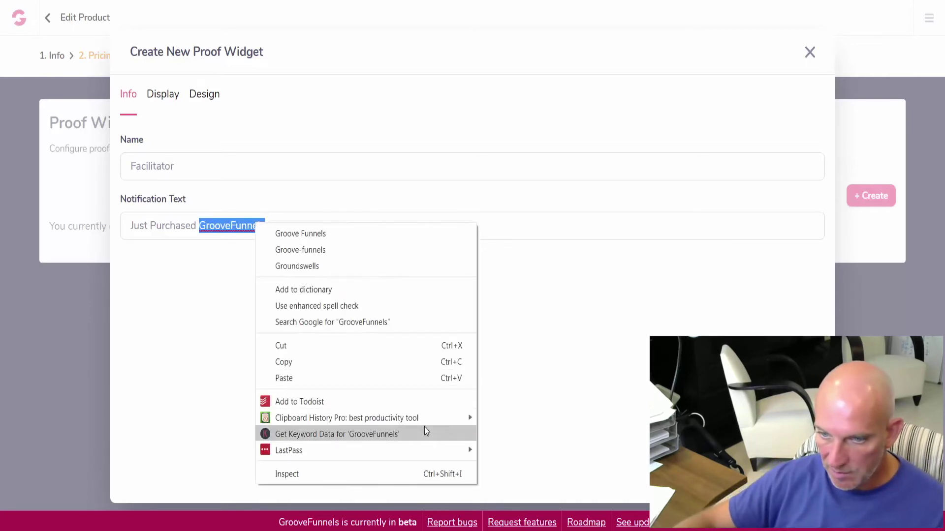
mouse_move(346, 418)
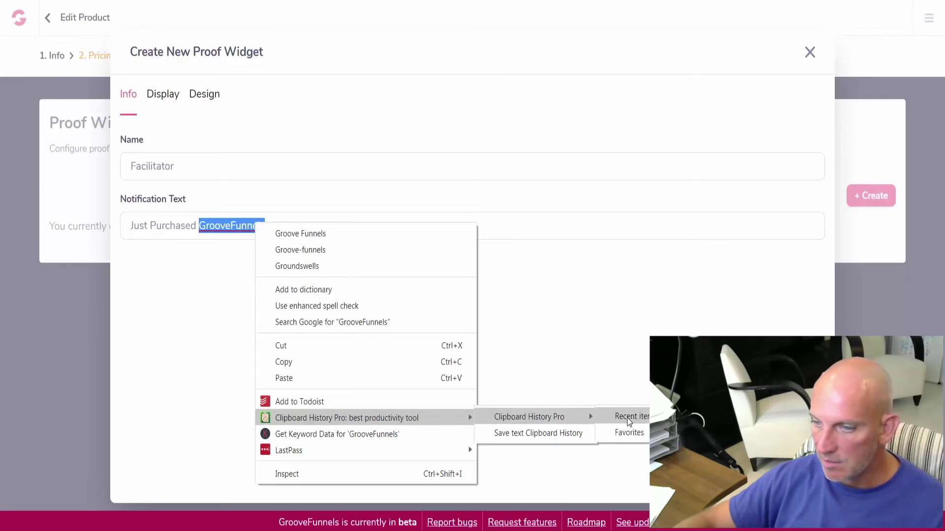
left_click(709, 417)
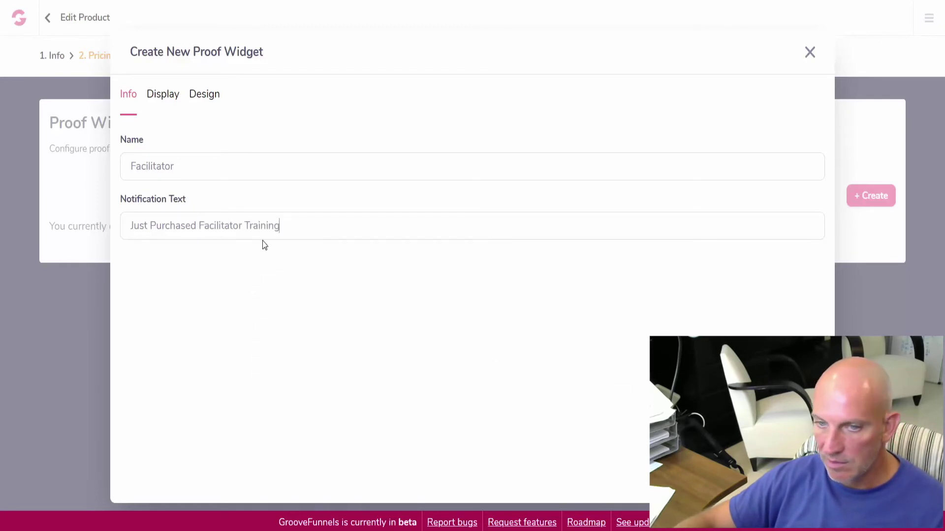
left_click(165, 96)
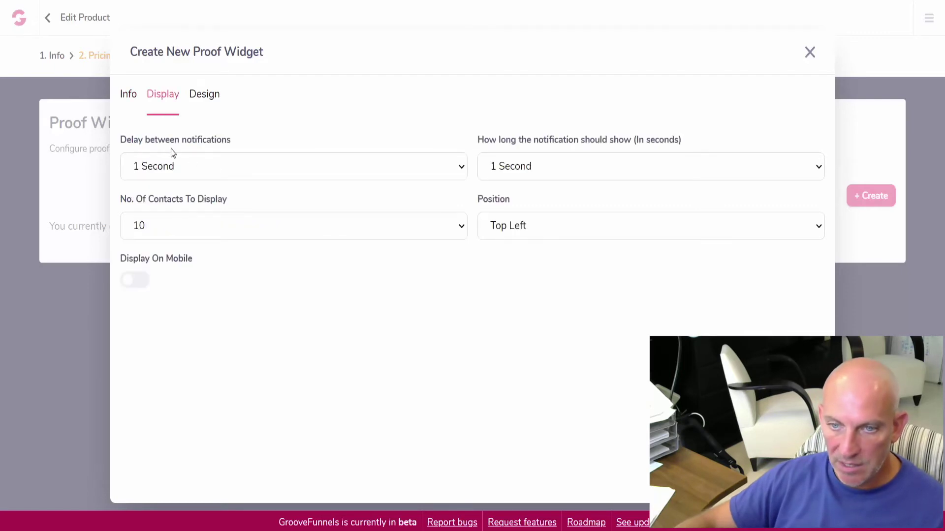
Set a 5-second delay and duration, show on mobile, and position at Bottom Left.
left_click(223, 173)
left_click(211, 250)
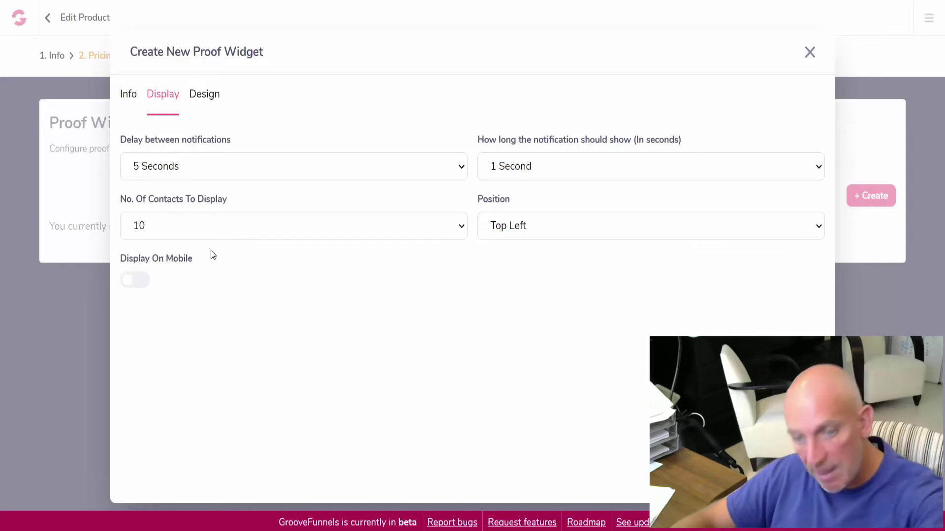
left_click(141, 284)
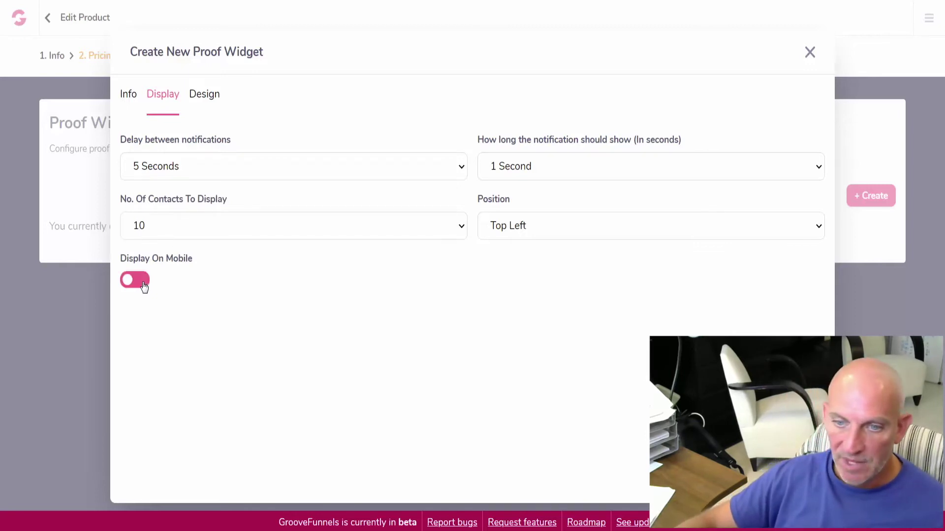
left_click(528, 177)
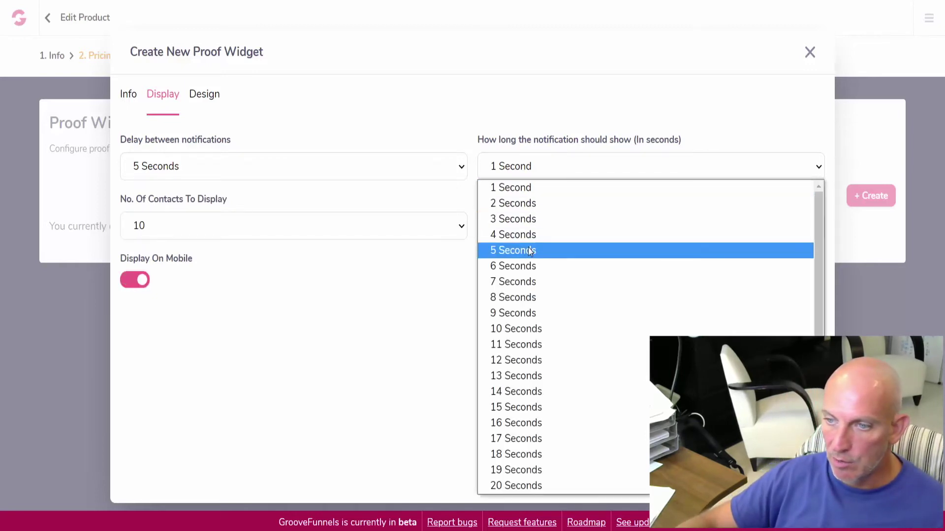
left_click(528, 252)
left_click(537, 233)
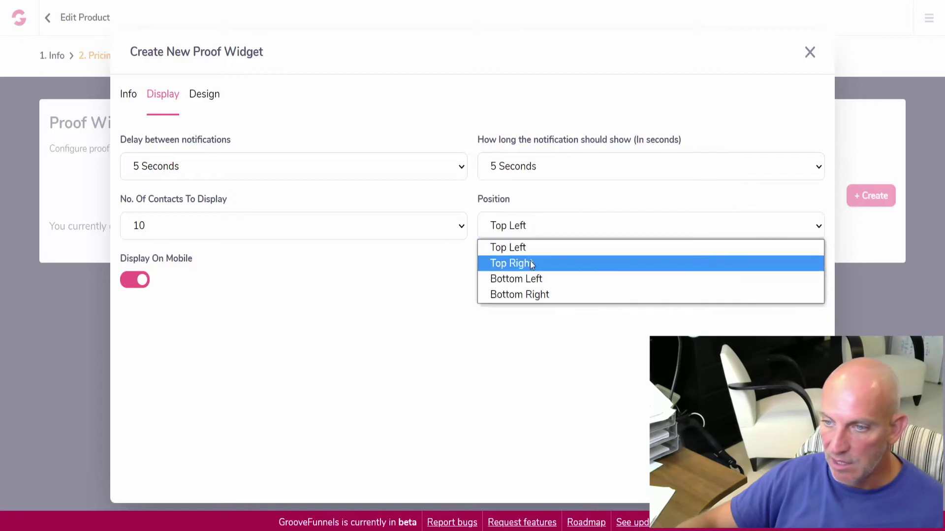
left_click(531, 284)
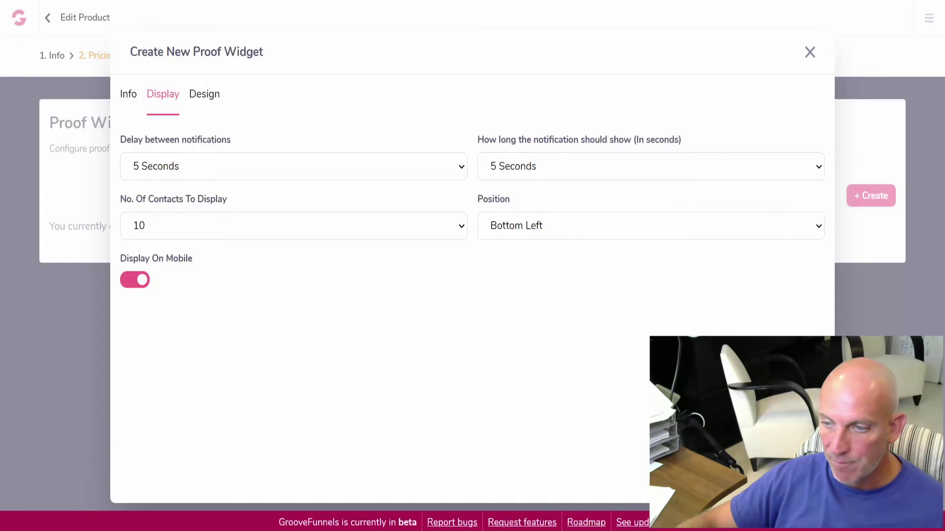
Show city then country, timestamps and first names with the map avatar, then create the widget.
left_click(208, 96)
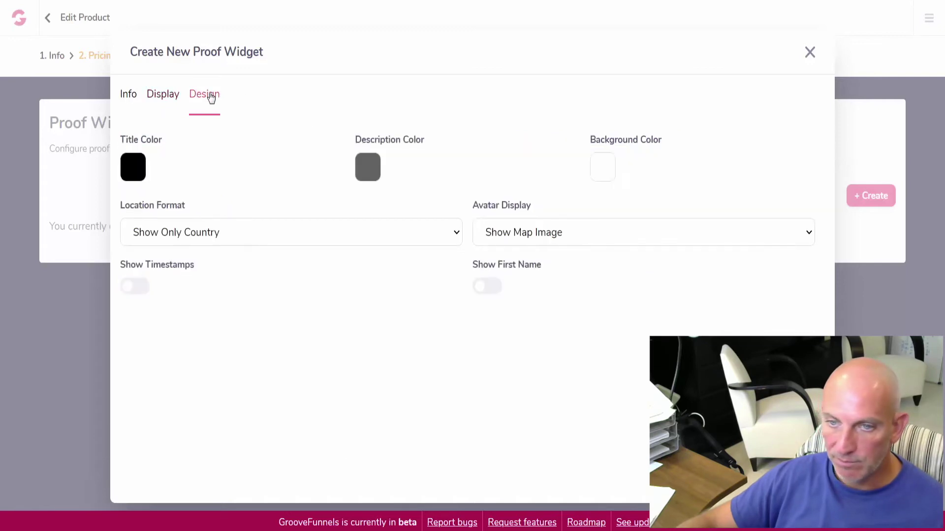
left_click(141, 171)
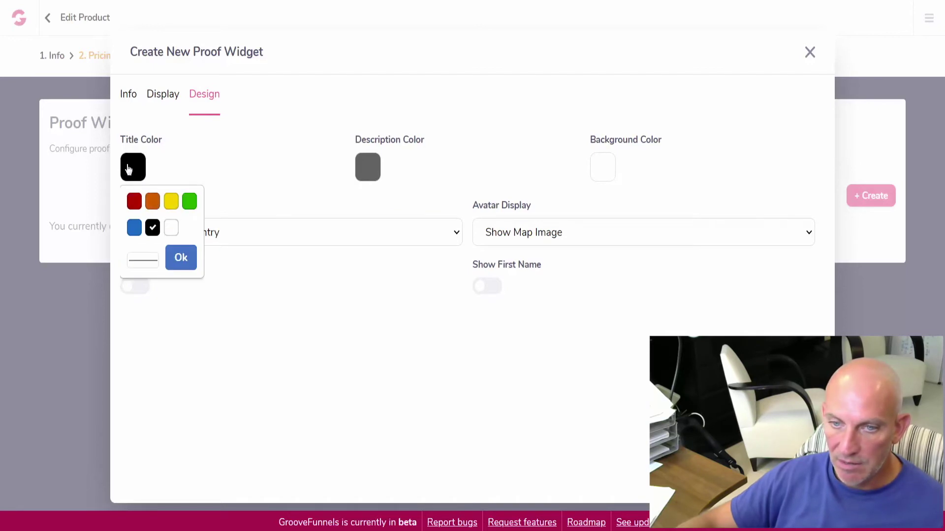
left_click(129, 170)
left_click(157, 236)
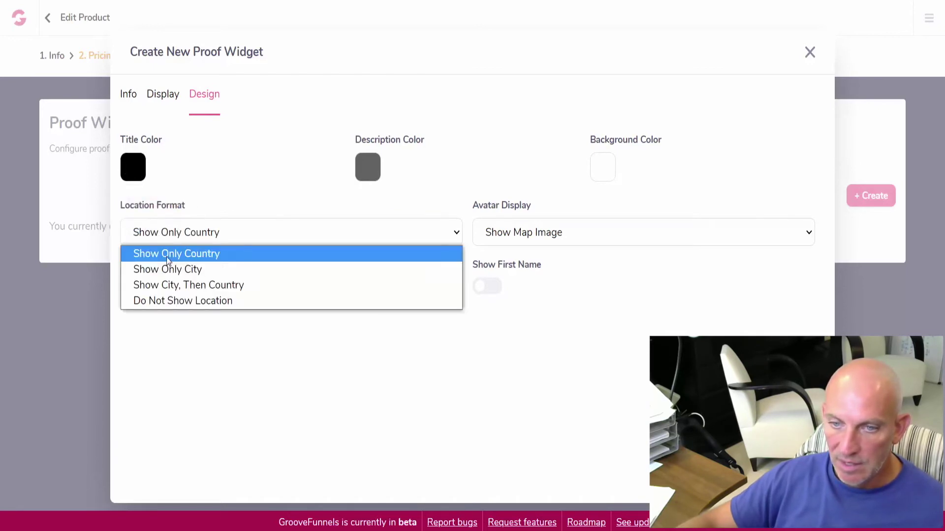
left_click(191, 285)
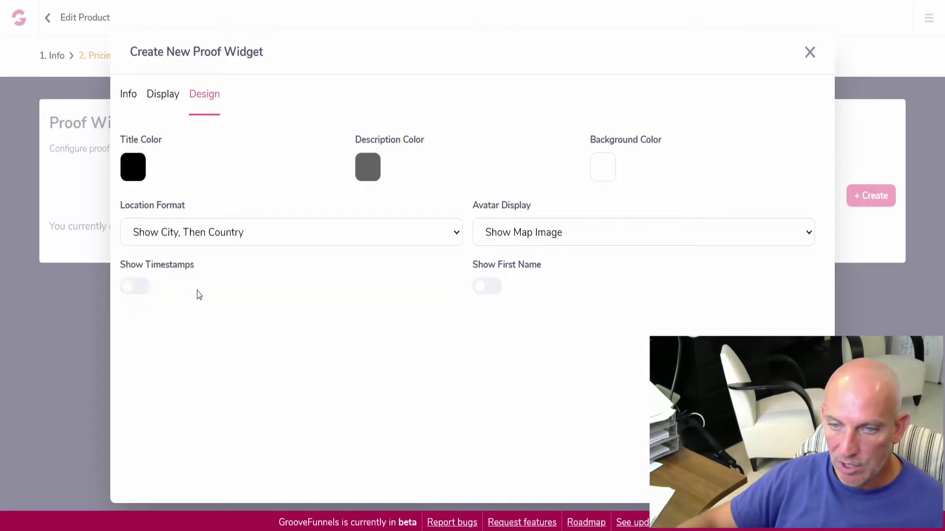
left_click(142, 286)
left_click(572, 234)
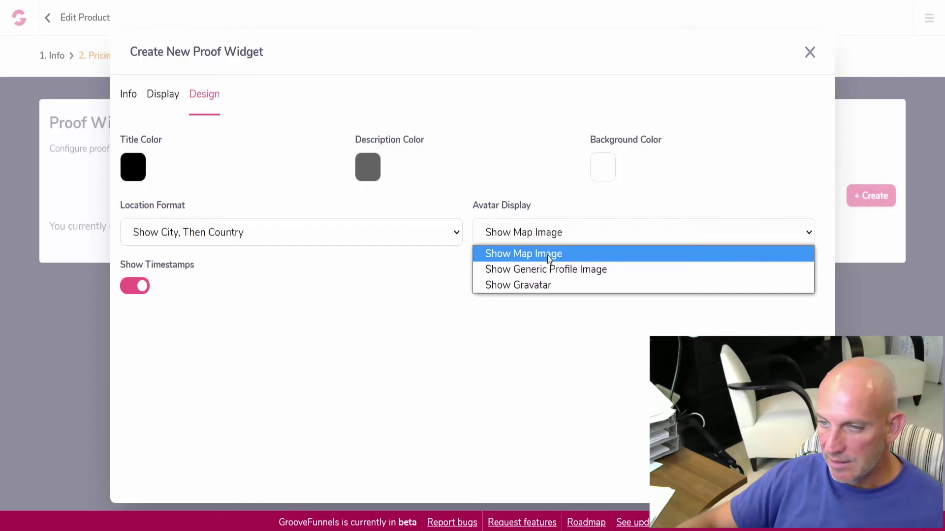
left_click(550, 255)
left_click(497, 288)
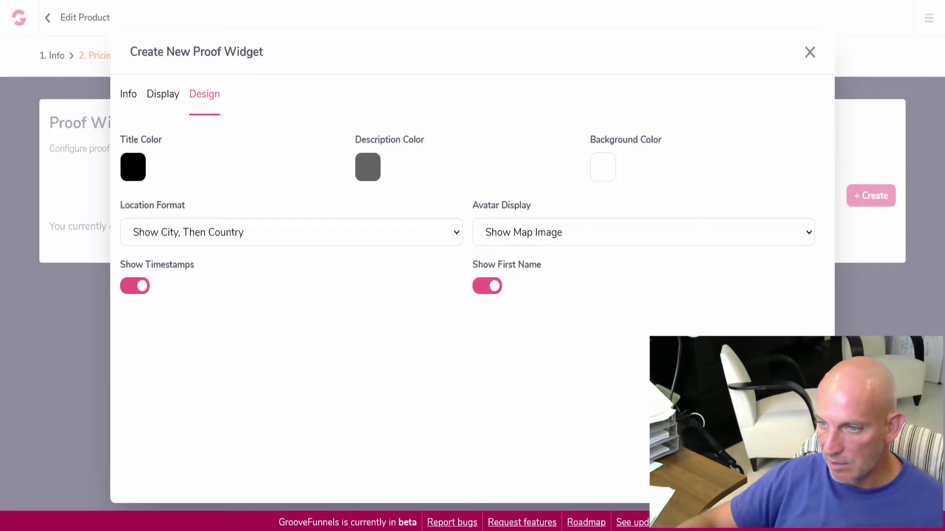
left_click(794, 476)
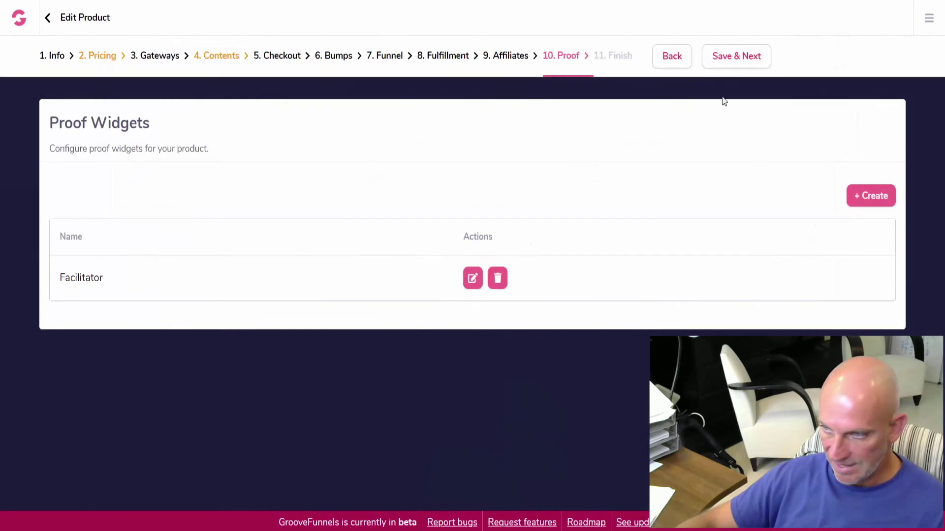
Save and exit the Facilitator Training product setup, then find its draft funnel in Product Funnels.
left_click(726, 59)
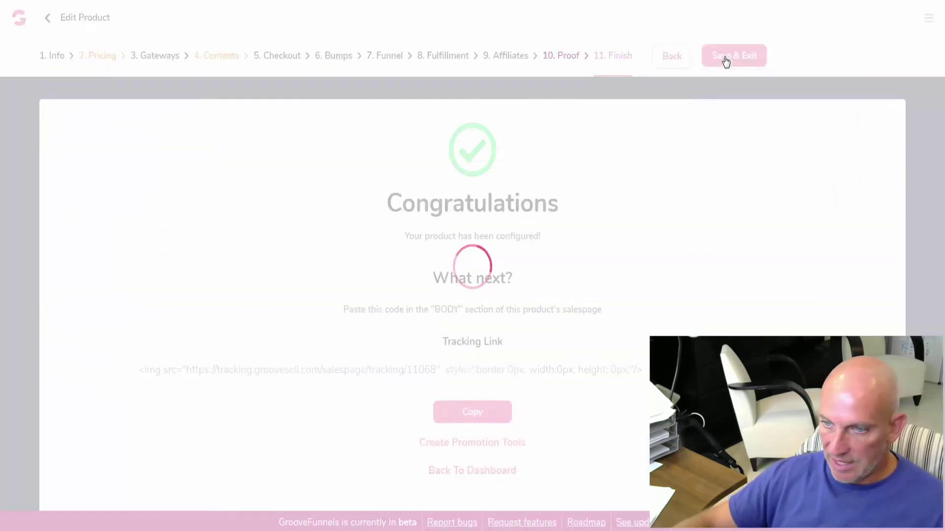
left_click(725, 59)
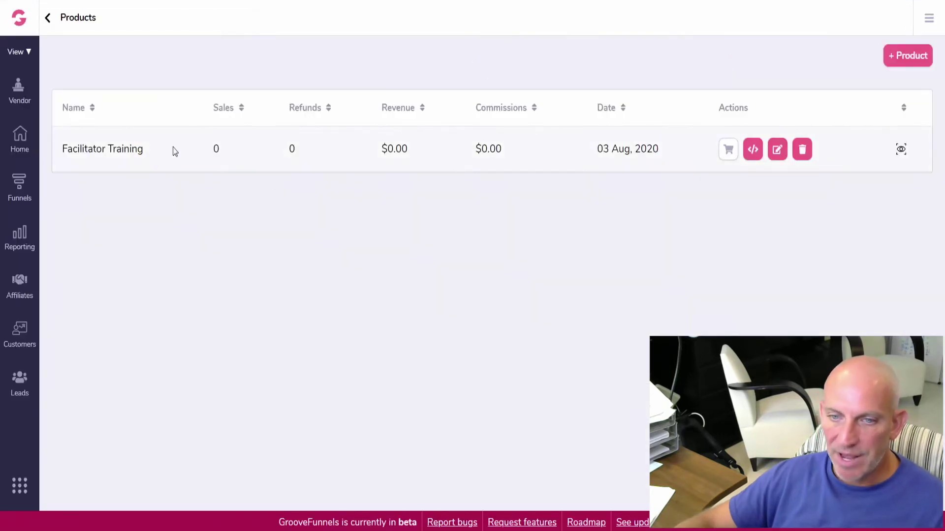
left_click(17, 190)
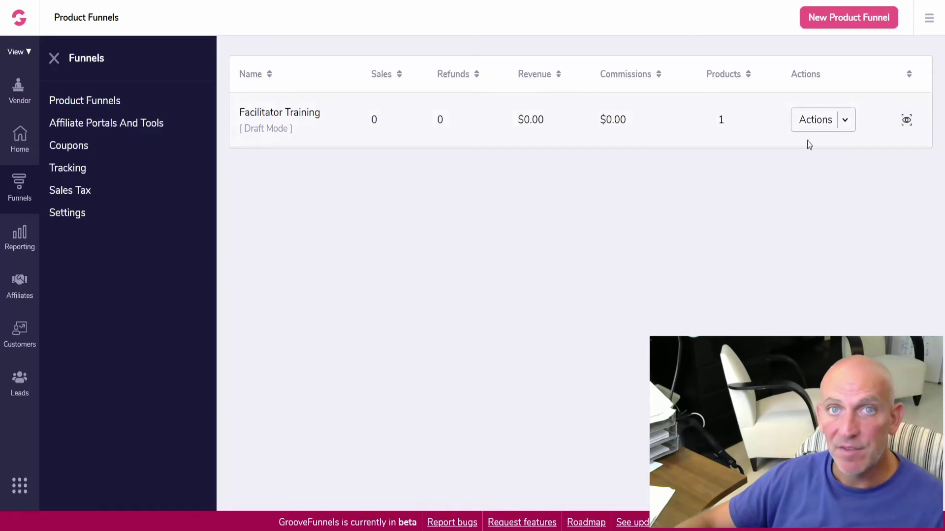
left_click(846, 121)
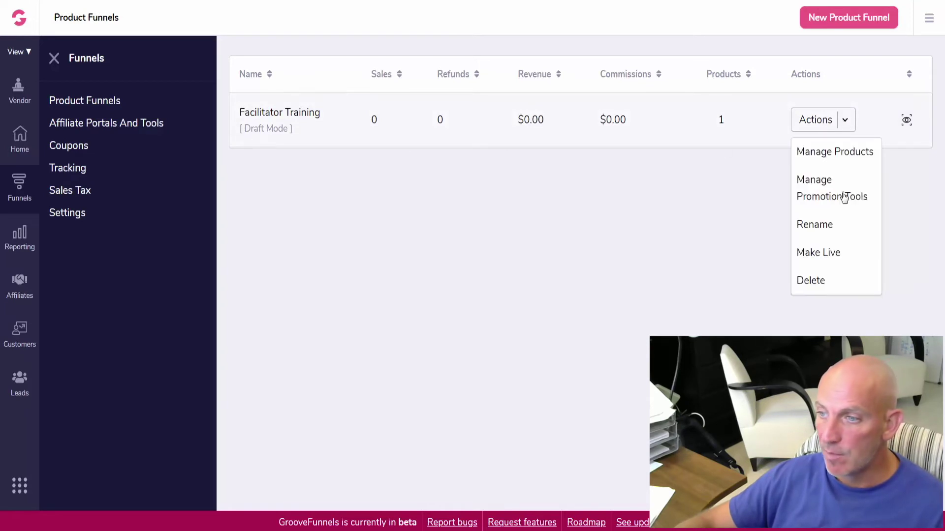
Publish the Facilitator Training funnel with the subdomain Facilitator-Training.
left_click(822, 252)
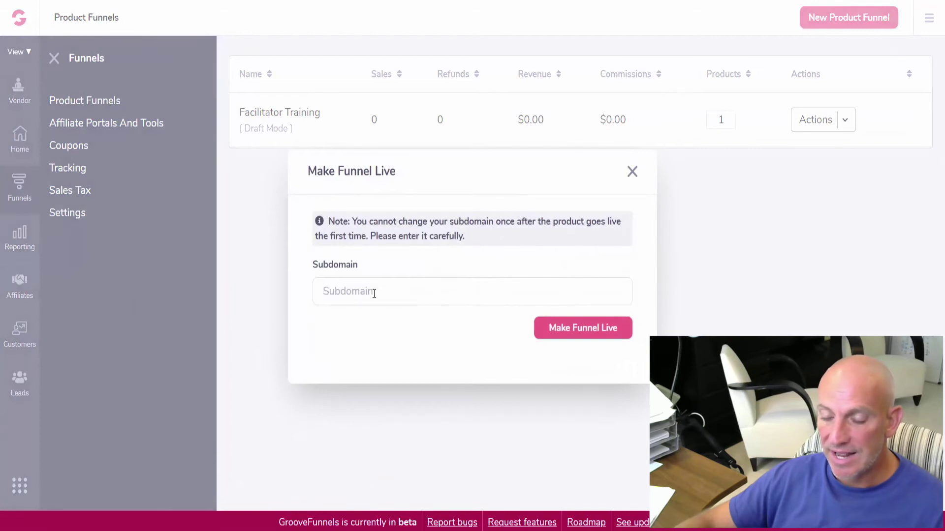
type("f")
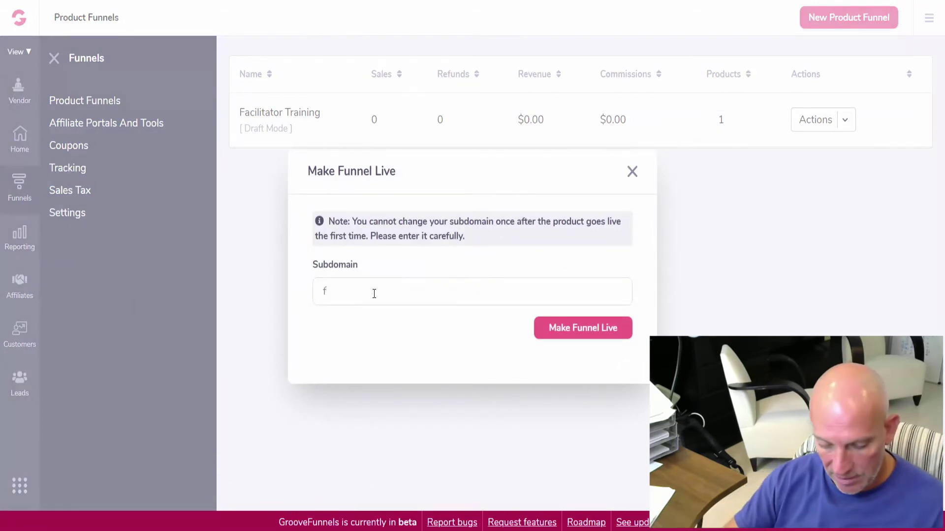
key("BackSpace")
type("https://salespage.com")
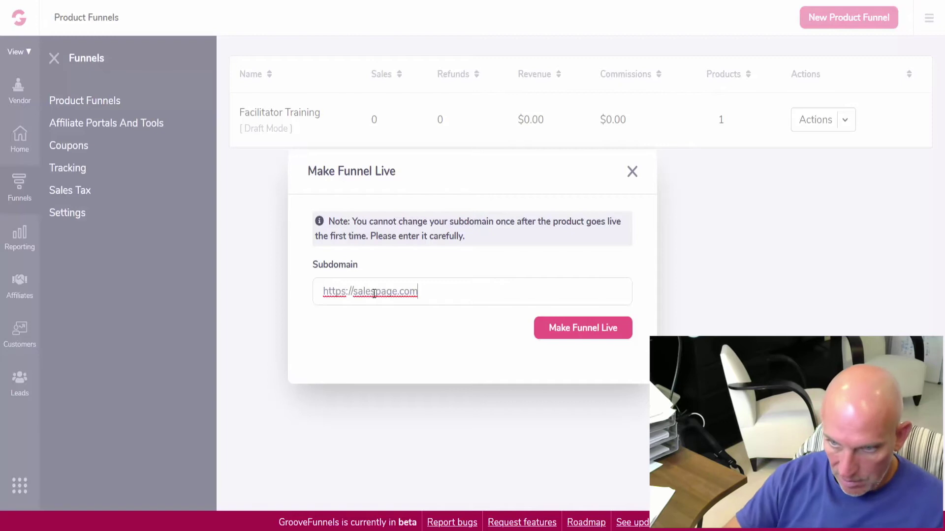
key("ctrl+a")
key("BackSpace")
right_click(373, 293)
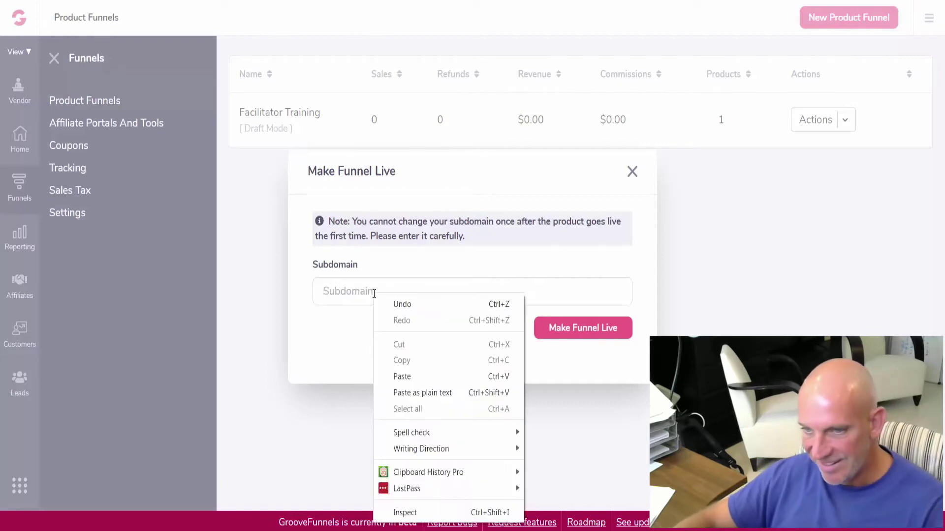
mouse_move(563, 472)
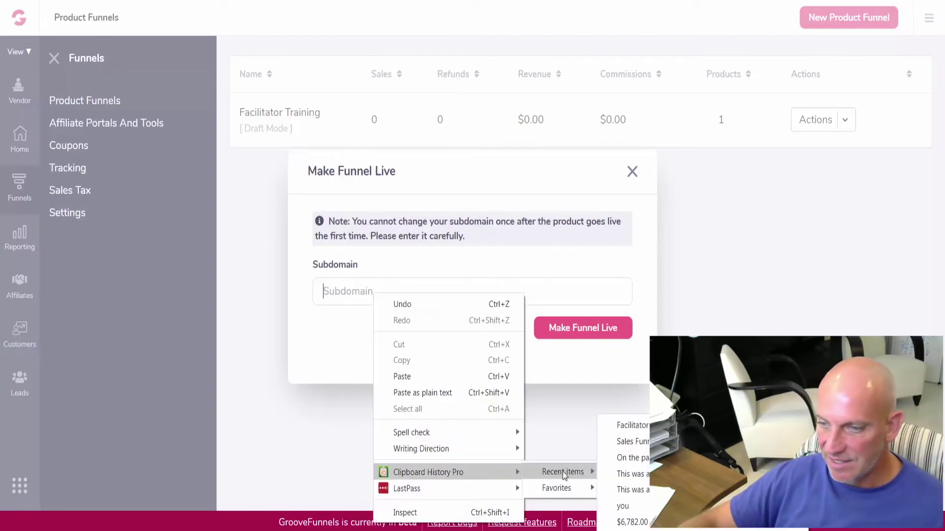
left_click(627, 425)
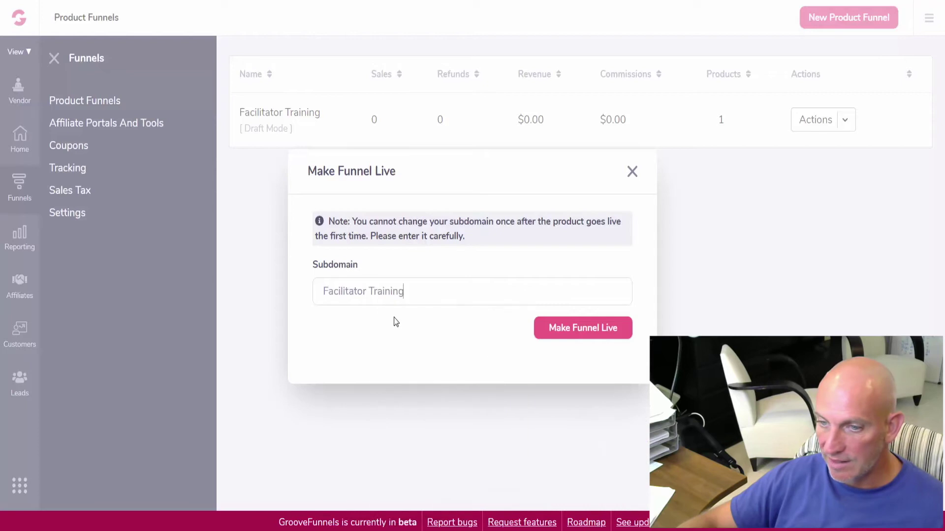
left_click(371, 291)
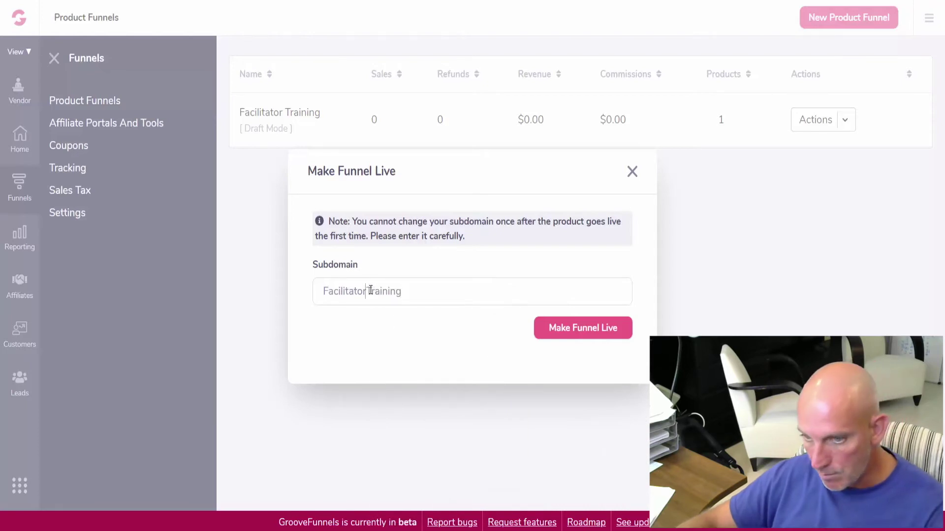
key("BackSpace")
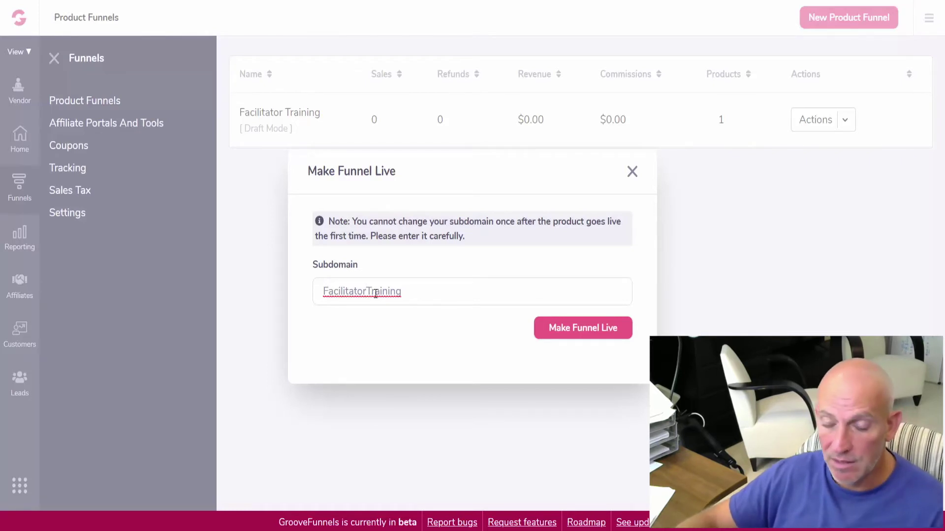
type("-")
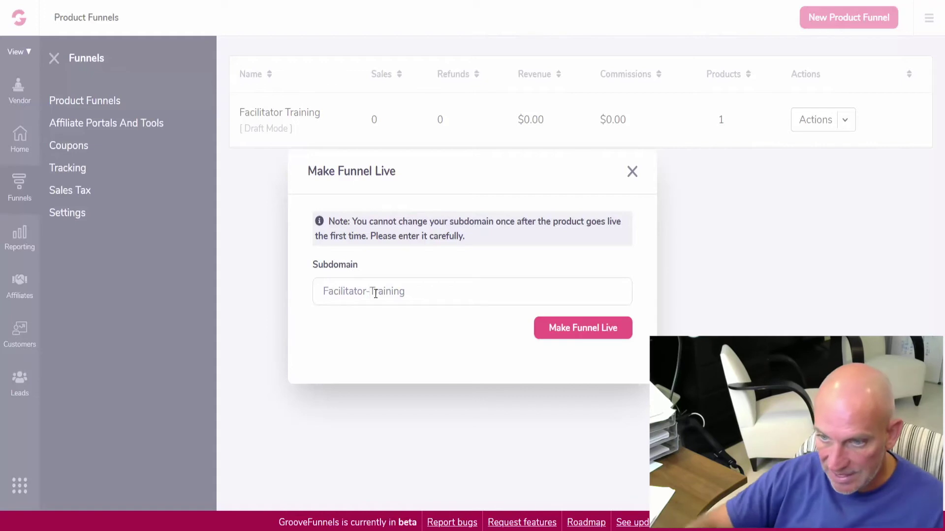
left_click(597, 333)
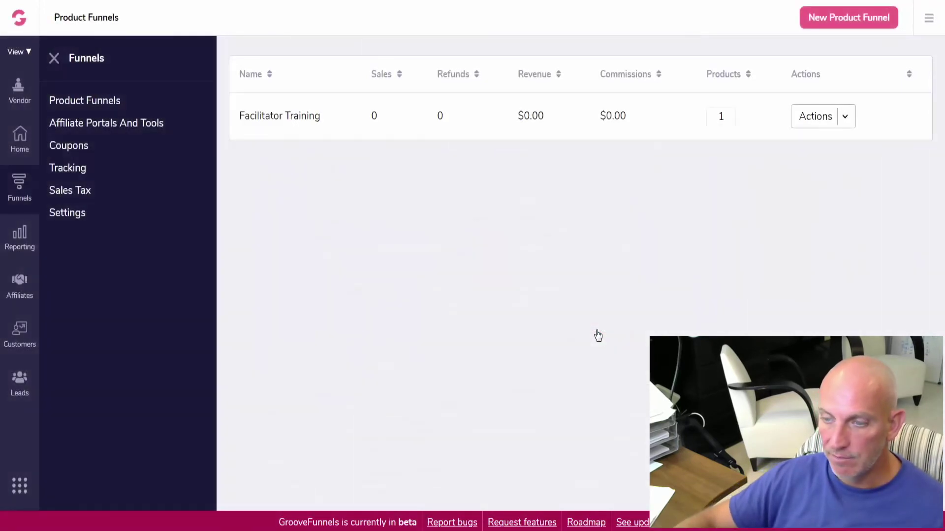
left_click(843, 119)
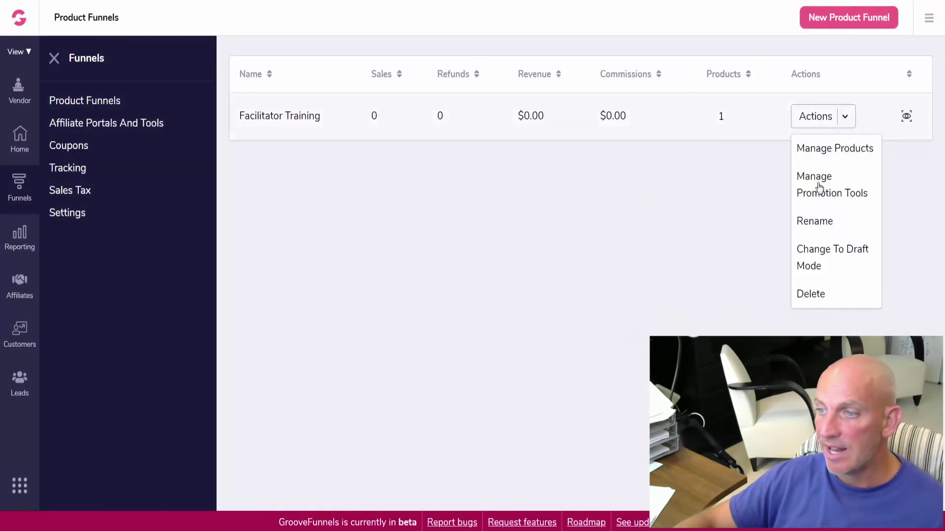
Edit the Default Promotion Tools assets from Manage Promotion Tools and start a new swipe.
left_click(819, 190)
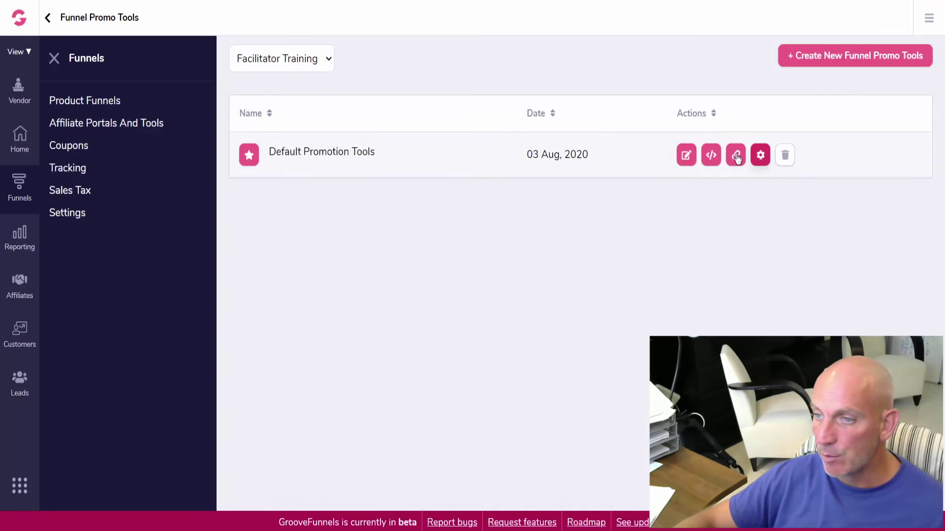
left_click(684, 157)
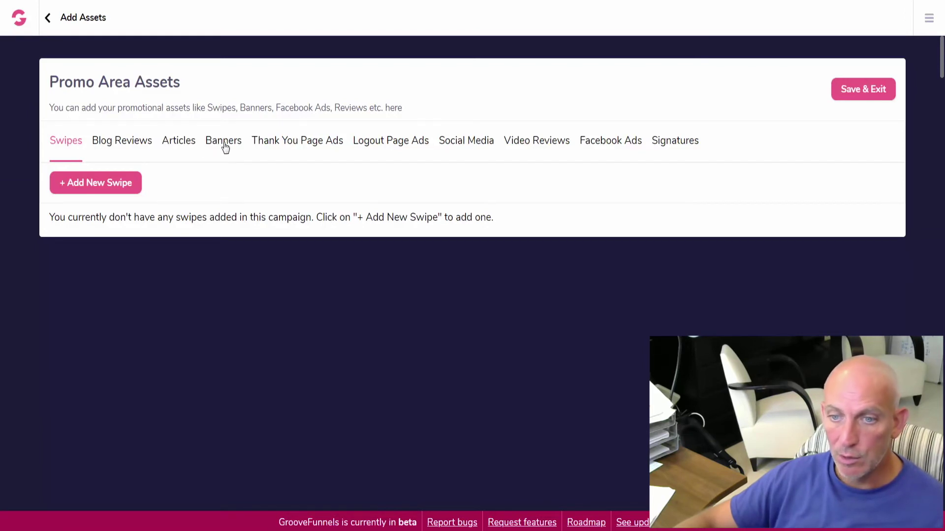
left_click(81, 185)
Rename the new swipe to 'Facilitator Training' using the clipboard history.
triple_click(139, 251)
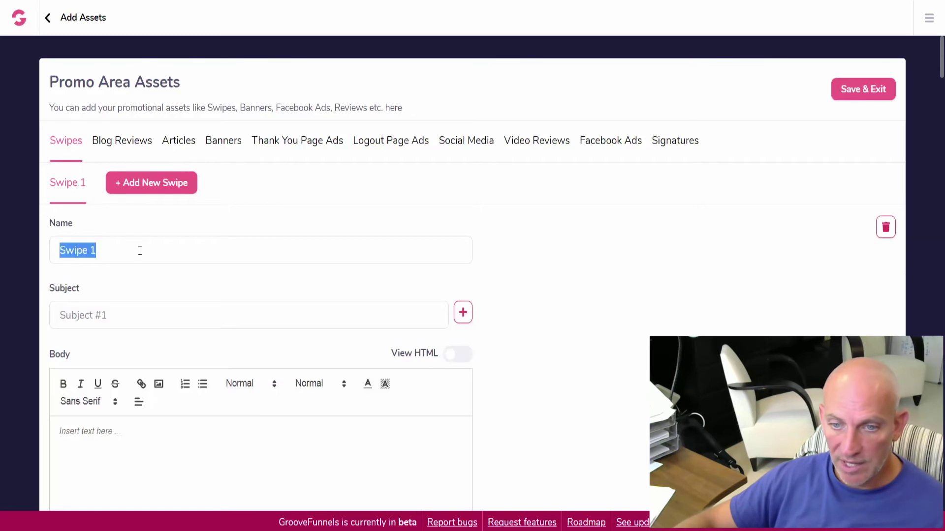
right_click(139, 250)
mouse_move(231, 446)
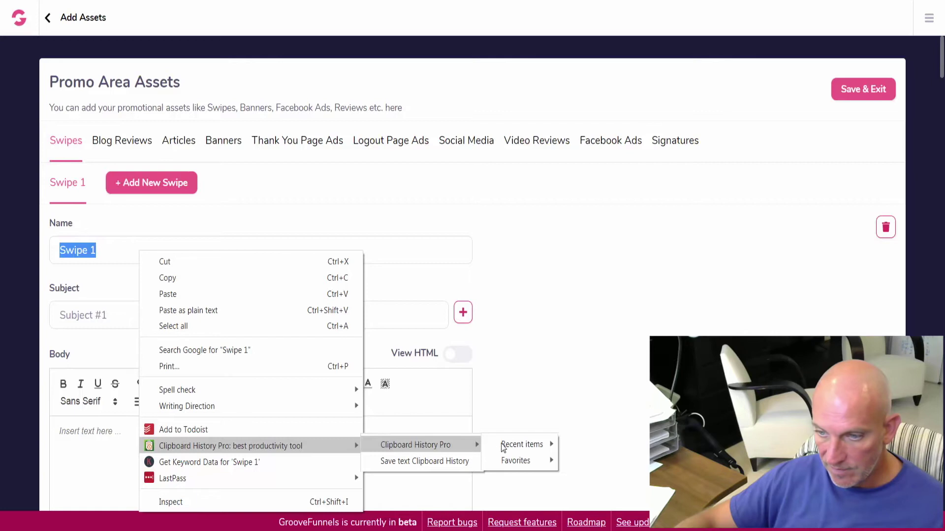
left_click(577, 426)
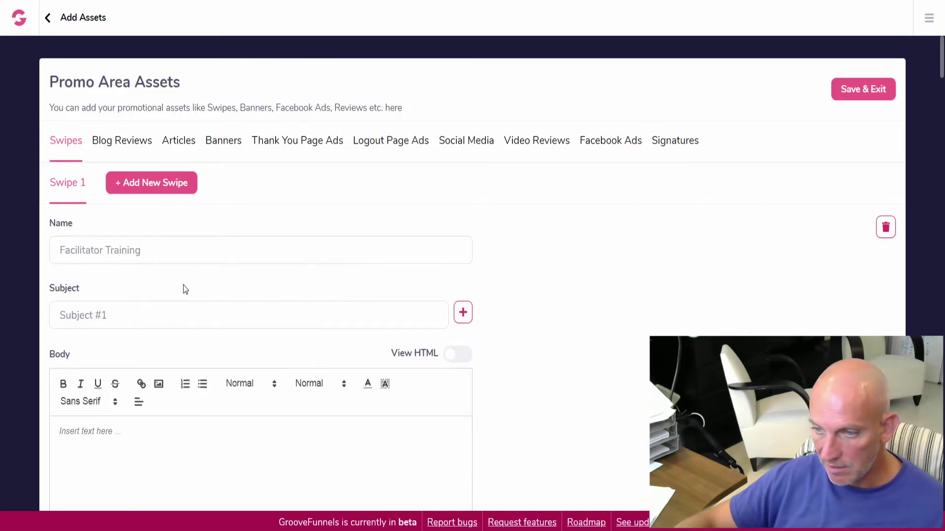
scroll(91, 321, "down", 2)
scroll(88, 218, "down", 2)
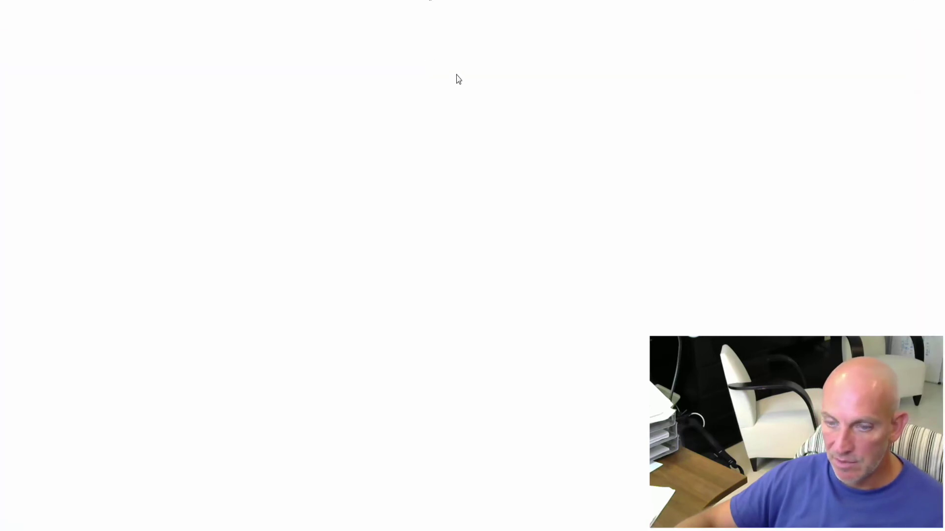
type("lor")
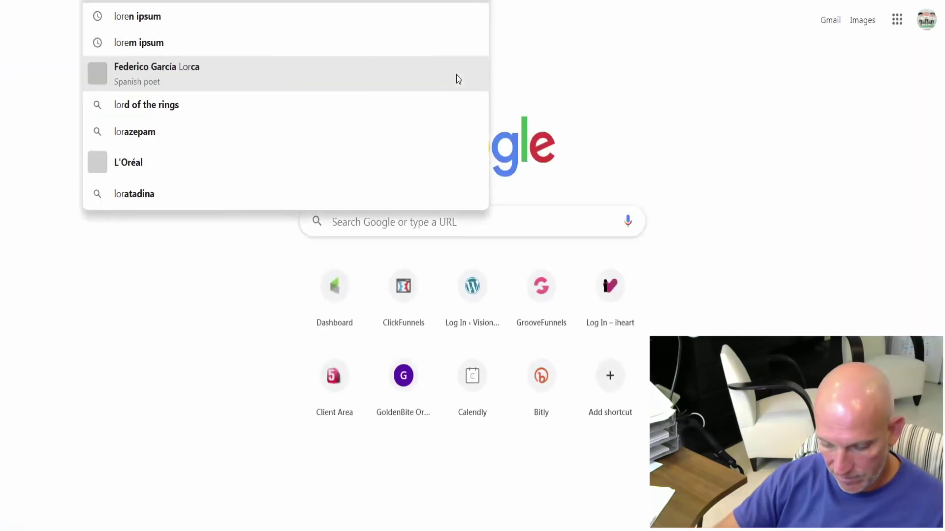
type("em i")
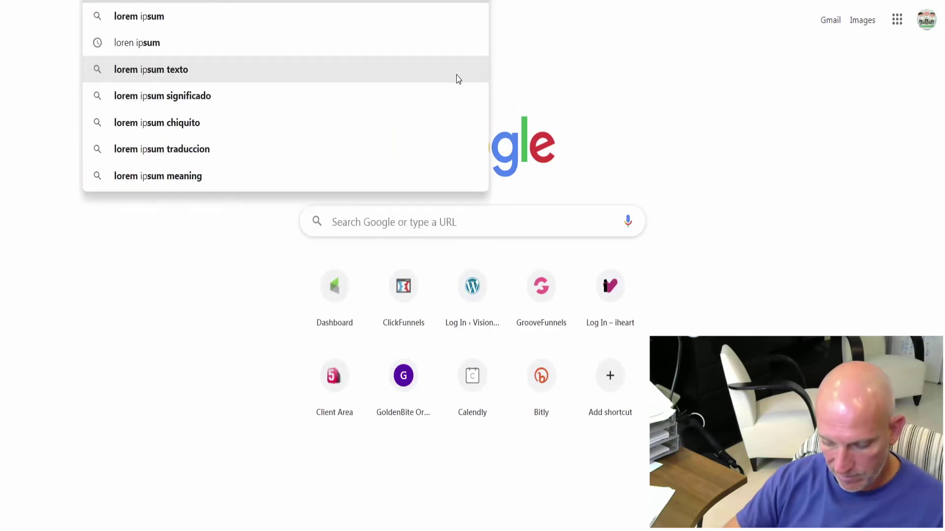
type("psum")
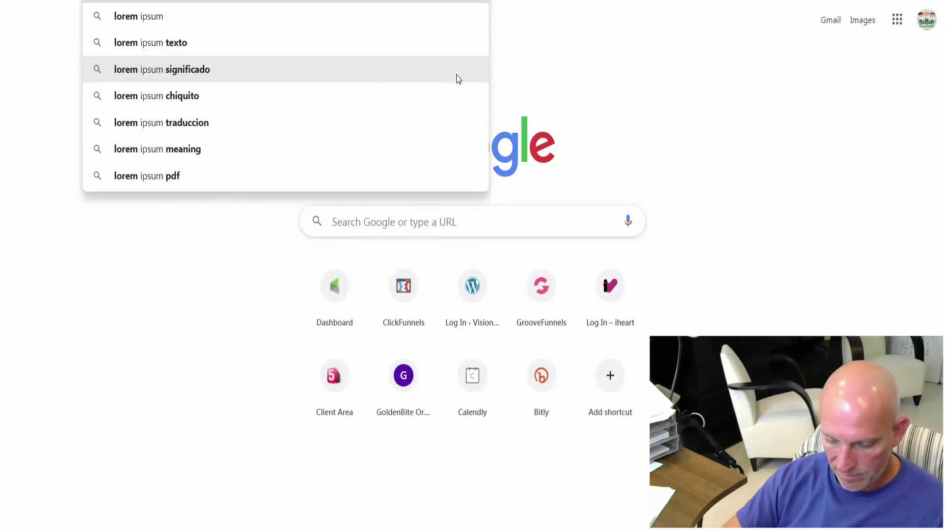
Search Google for 'lorem ipsum' and open the Dummy Text Generator site.
key("Return")
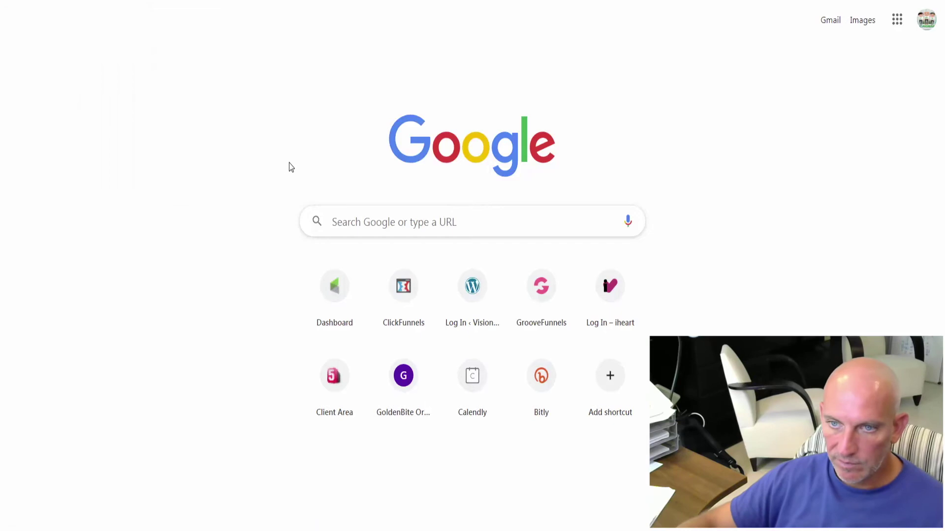
scroll(204, 250, "down", 1)
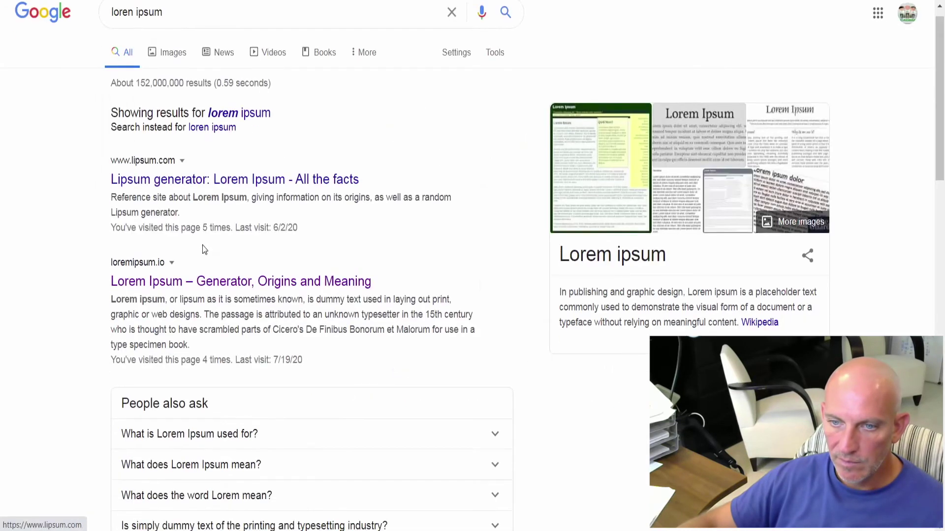
scroll(204, 251, "down", 5)
scroll(199, 207, "down", 4)
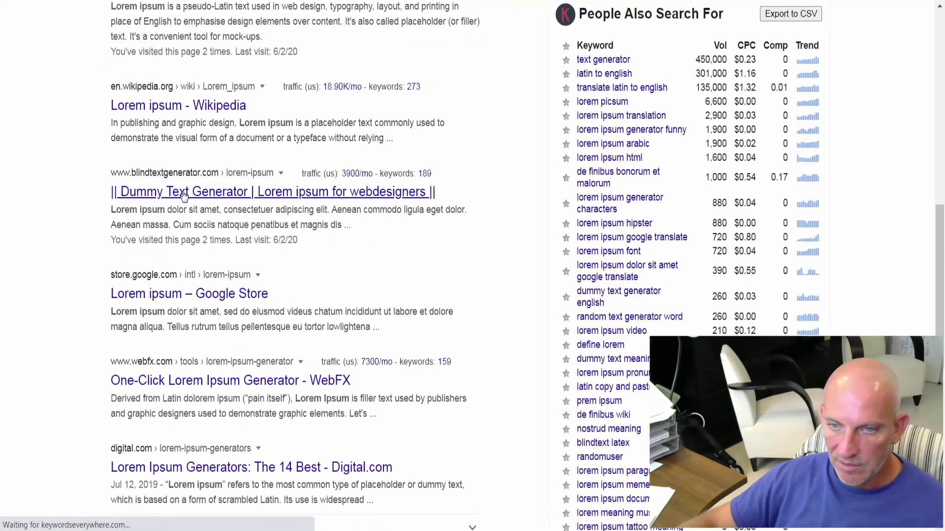
right_click(185, 196)
left_click(221, 201)
key("ctrl+Tab")
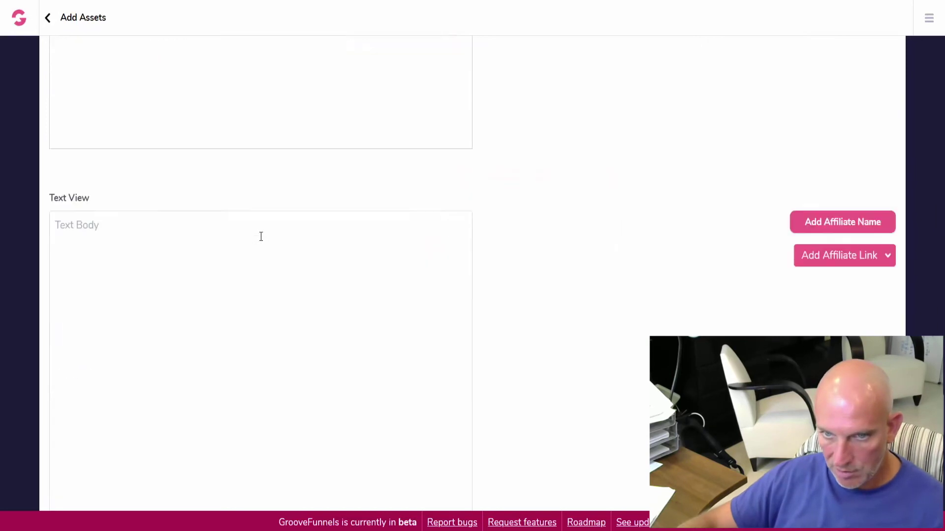
scroll(221, 228, "down", 1)
Fill Swipe 1's text and a new Swipe 2's body and text with lorem ipsum, then save and reopen.
type("Lorem ipsum dolor sit amet, consectetuer adipiscing elit. Aenean commodo ligula eget dolor. Aenean massa. Cum sociis natoque penatibus et magnis dis parturient montes, nascetur ridiculus mus. Donec quam felis, ultricies nec, pellentesque eu, pretium quis, sem. Nulla consequat massa quis enim. Donec pede justo, fringilla vel, aliquet nec, vulputate eget, arcu. In enim justo, rhoncus ut, imperdiet a, venenatis vitae, justo. Nullam dictum felis eu pede mollis pretium. Integer tincidunt. Cras dapibus. Vivamus elementum semper nisi. Aenean vulputate eleifend tellus. Aenean leo ligula, porttitor eu, consequat vitae, eleifend ac, enim. Aliquam lorem ante, dapibus in, viverra quis, feugiat a, tellus. Phasellus viverra nulla ut metus varius laoreet. Quisque rutrum. Aenean imperdiet. Etiam ultricies nisi vel augue. Curabitur ullamcorper ultricies nisi. Nam eget dui. Etiam rhoncus. Maecenas tempus, tellus eget condimentum rhoncus, sem quam semper libero, sit amet adipiscing sem neque sed ipsum. Nam quam nunc, blandit vel, luctus pulvinar, hendrerit id, lorem. Maecenas nec odio et ante tincidunt tempus. Donec vitae sapien ut libero venenatis faucibus. Nullam quis ante. Etiam sit amet orci eget eros faucibus tincidunt. Duis leo. Sed fringilla mauris sit amet nibh. Donec sodales sagittis magna. Sed consequat, leo eget bibendum sodales, augue velit cursus nunc,")
scroll(554, 172, "up", 3)
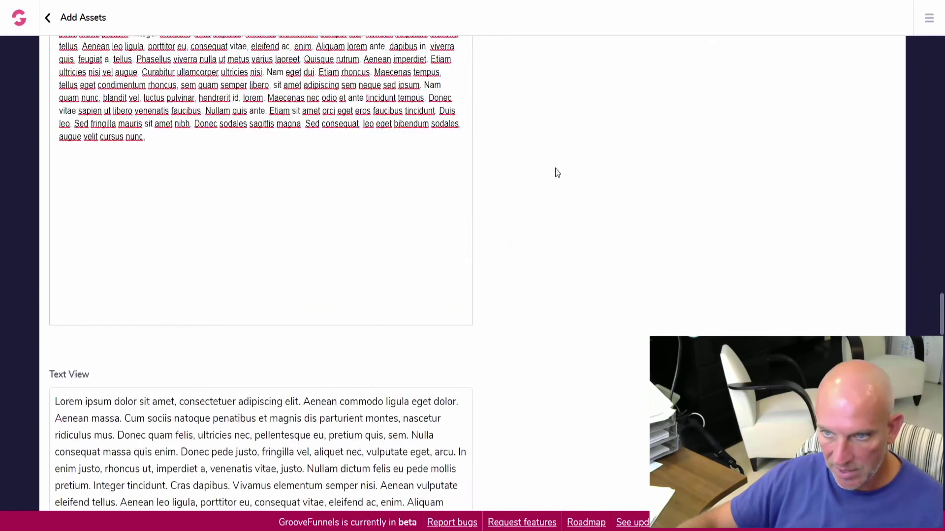
scroll(500, 154, "up", 3)
scroll(280, 190, "up", 3)
left_click(154, 175)
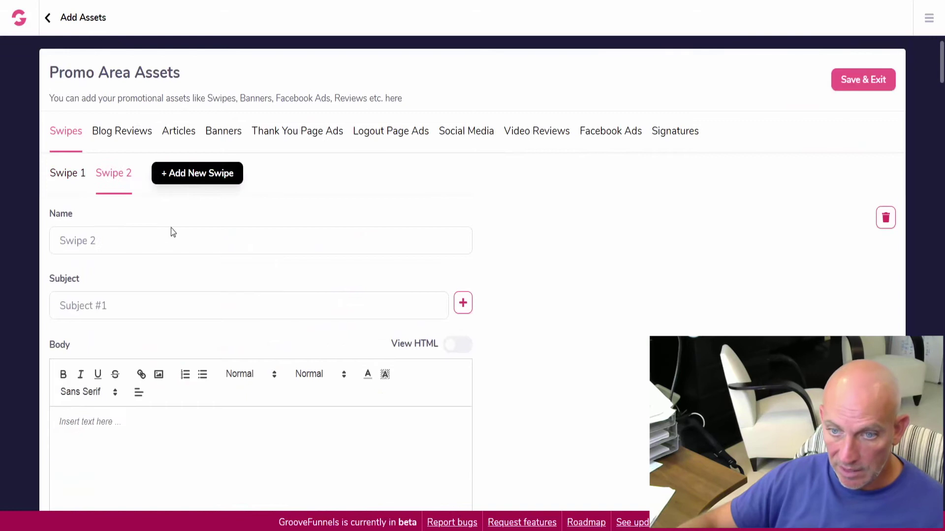
scroll(111, 296, "down", 1)
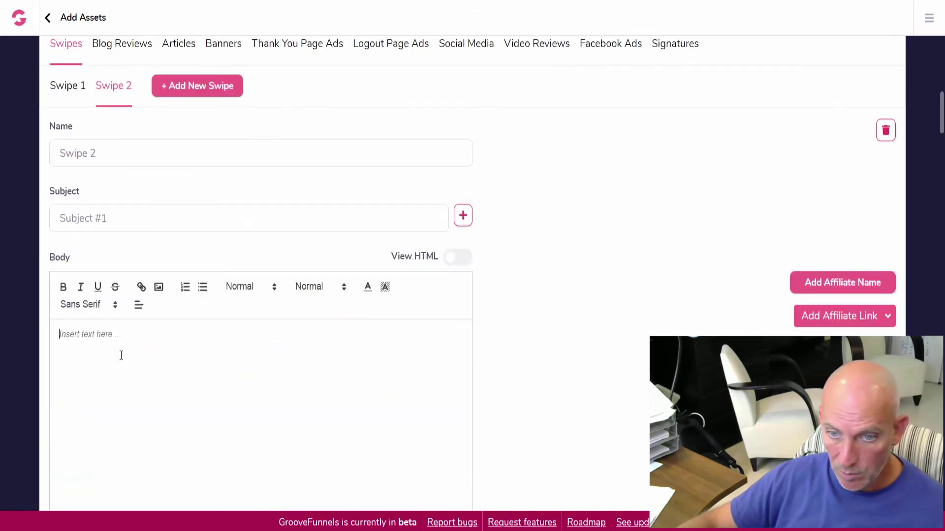
type("Lorem ipsum dolor sit amet, consectetuer adipiscing elit. Aenean commodo ligula eget dolor. Aenean massa. Cum sociis natoque penatibus et magnis dis parturient montes, nascetur ridiculus mus. Donec quam felis, ultricies nec, pellentesque eu, pretium quis, sem. Nulla consequat massa quis enim. Donec pede justo, fringilla vel, aliquet nec, vulputate eget, arcu. In enim justo, rhoncus ut, imperdiet a, venenatis vitae, justo. Nullam dictum felis eu pede mollis pretium. Integer tincidunt. Cras dapibus. Vivamus elementum semper nisi. Aenean vulputate eleifend tellus. Aenean leo ligula, porttitor eu, consequat vitae, eleifend ac, enim. Aliquam lorem ante, dapibus in, viverra quis, feugiat a, tellus. Phasellus viverra nulla ut metus varius laoreet. Quisque rutrum. Aenean imperdiet. Etiam ultricies nisi vel augue. Curabitur ullamcorper ultricies nisi. Nam eget dui. Etiam rhoncus. Maecenas tempus, tellus eget condimentum rhoncus, sem quam semper libero, sit amet adipiscing sem neque sed ipsum. Nam quam nunc, blandit vel, luctus pulvinar, hendrerit id, lorem. Maecenas nec odio et ante tincidunt tempus. Donec vitae sapien ut libero venenatis faucibus. Nullam quis ante. Etiam sit amet orci eget eros faucibus tincidunt. Duis leo. Sed fringilla mauris sit amet nibh. Donec sodales sagittis magna. Sed consequat, leo eget bibendum sodales, augue velit cursus nunc,")
scroll(177, 356, "down", 5)
left_click(183, 389)
type("Lorem ipsum dolor sit amet, consectetuer adipiscing elit. Aenean commodo ligula eget dolor. Aenean massa. Cum sociis natoque penatibus et magnis dis parturient montes, nascetur ridiculus mus. Donec quam felis, ultricies nec, pellentesque eu, pretium quis, sem. Nulla consequat massa quis enim. Donec pede justo, fringilla vel, aliquet nec, vulputate eget, arcu. In enim justo, rhoncus ut, imperdiet a, venenatis vitae, justo. Nullam dictum felis eu pede mollis pretium. Integer tincidunt. Cras dapibus. Vivamus elementum semper nisi. Aenean vulputate eleifend tellus. Aenean leo ligula, porttitor eu, consequat vitae, eleifend ac, enim. Aliquam lorem ante, dapibus in, viverra quis, feugiat a, tellus. Phasellus viverra nulla ut metus varius laoreet. Quisque rutrum. Aenean imperdiet. Etiam ultricies nisi vel augue. Curabitur ullamcorper ultricies nisi. Nam eget dui. Etiam rhoncus. Maecenas tempus, tellus eget condimentum rhoncus, sem quam semper libero, sit amet adipiscing sem neque sed ipsum. Nam quam nunc, blandit vel, luctus pulvinar, hendrerit id, lorem. Maecenas nec odio et ante tincidunt tempus. Donec vitae sapien ut libero venenatis faucibus. Nullam quis ante. Etiam sit amet orci eget eros faucibus tincidunt. Duis leo. Sed fringilla mauris sit amet nibh. Donec sodales sagittis magna. Sed consequat, leo eget bibendum sodales, augue velit cursus nunc,")
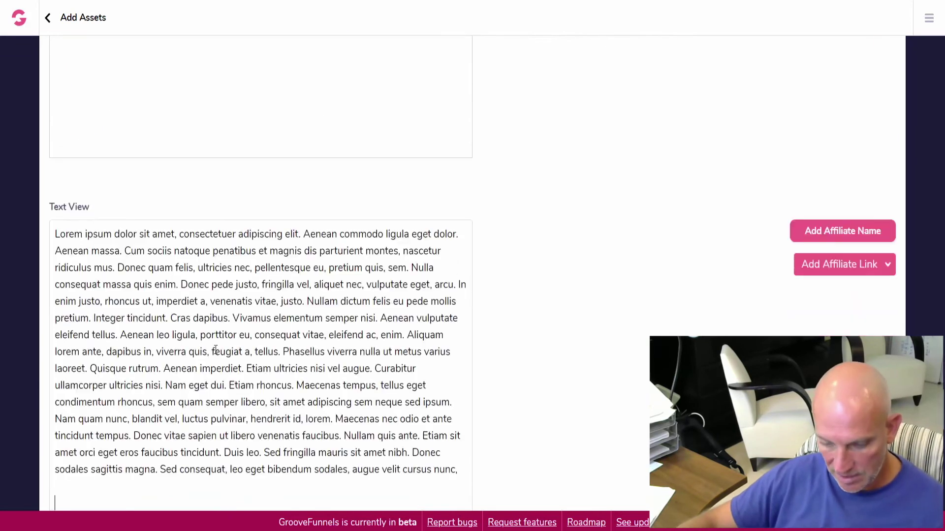
scroll(545, 245, "up", 5)
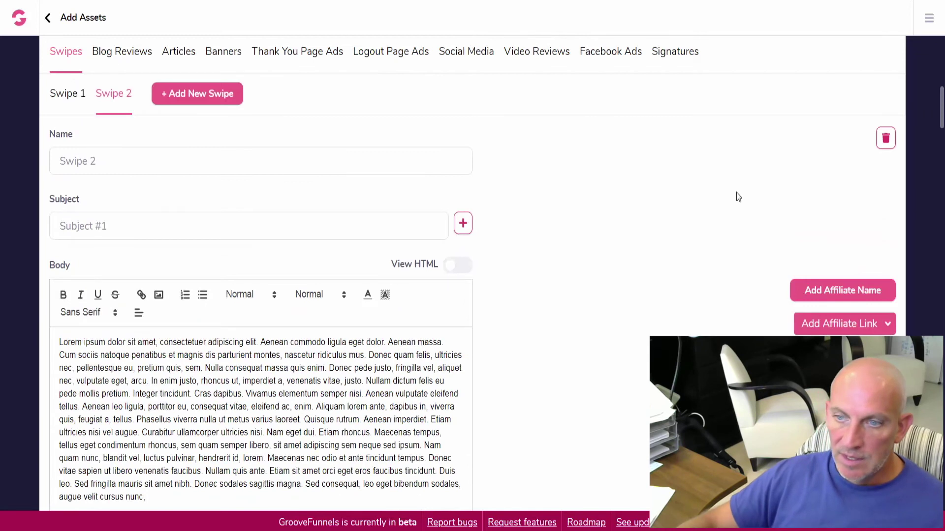
scroll(736, 194, "up", 2)
left_click(862, 90)
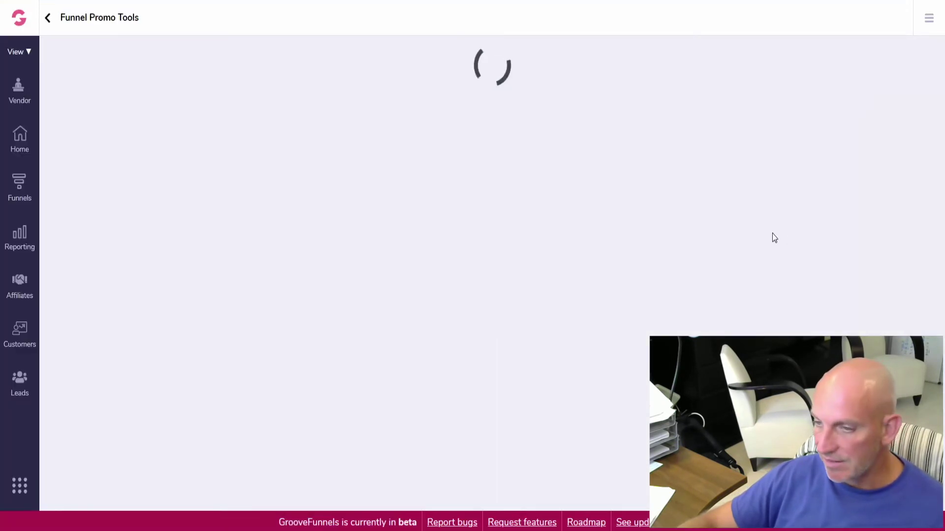
left_click(619, 156)
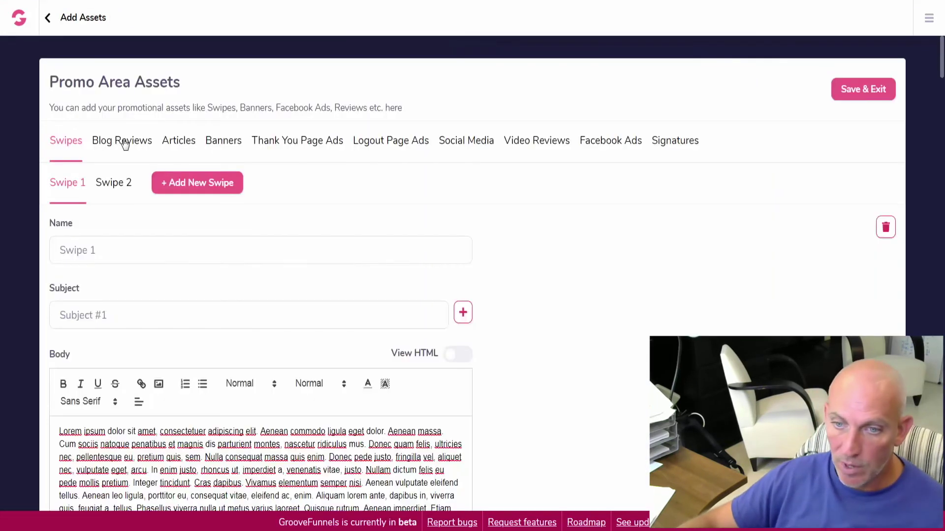
Add a trial blog review, then delete it.
left_click(121, 140)
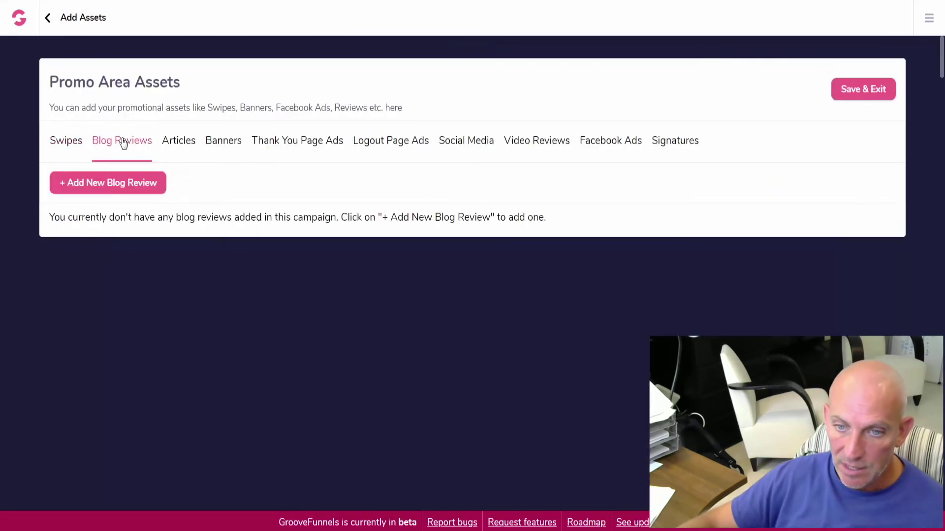
left_click(108, 184)
scroll(211, 348, "down", 5)
scroll(205, 352, "down", 5)
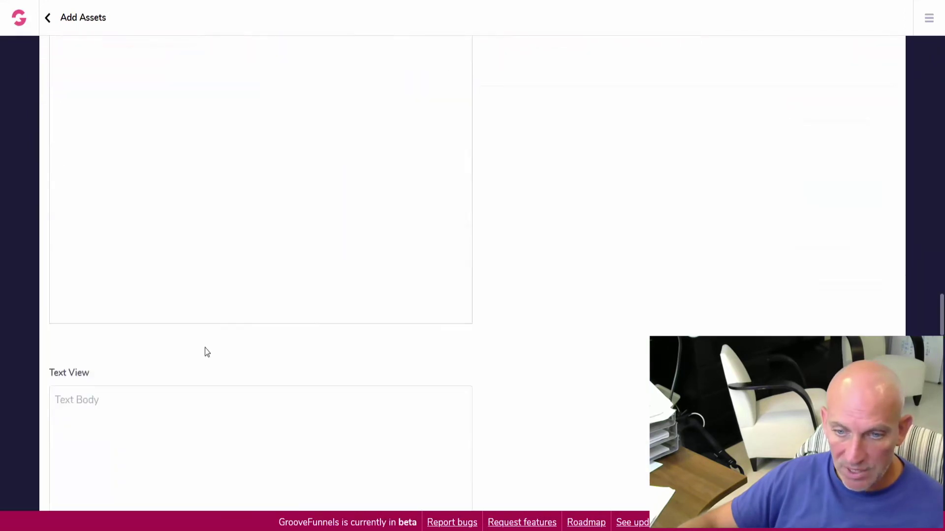
scroll(204, 345, "up", 10)
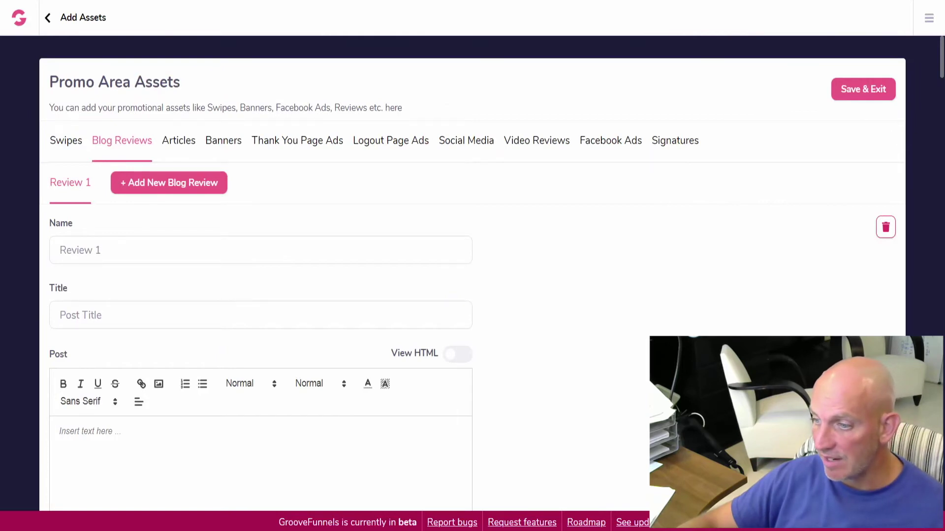
left_click(886, 229)
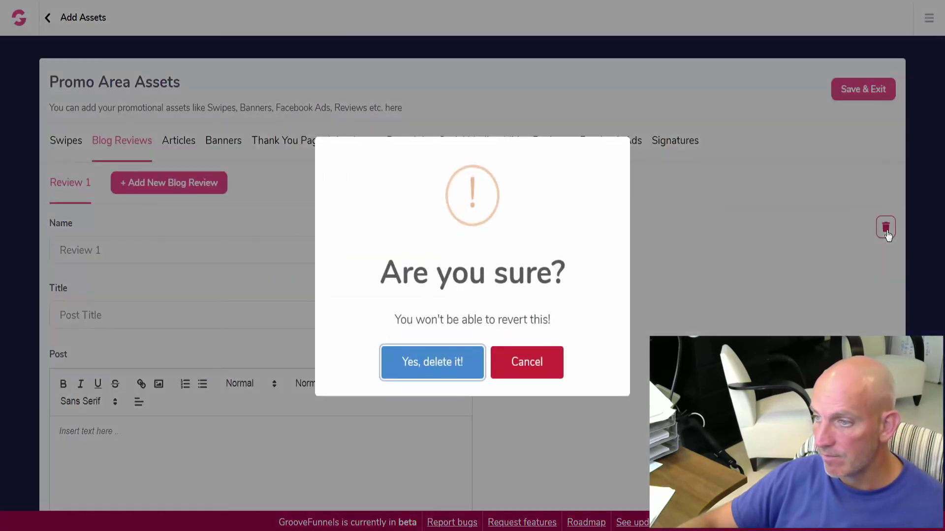
left_click(452, 374)
Move through the Articles section to the empty Banners section.
left_click(184, 141)
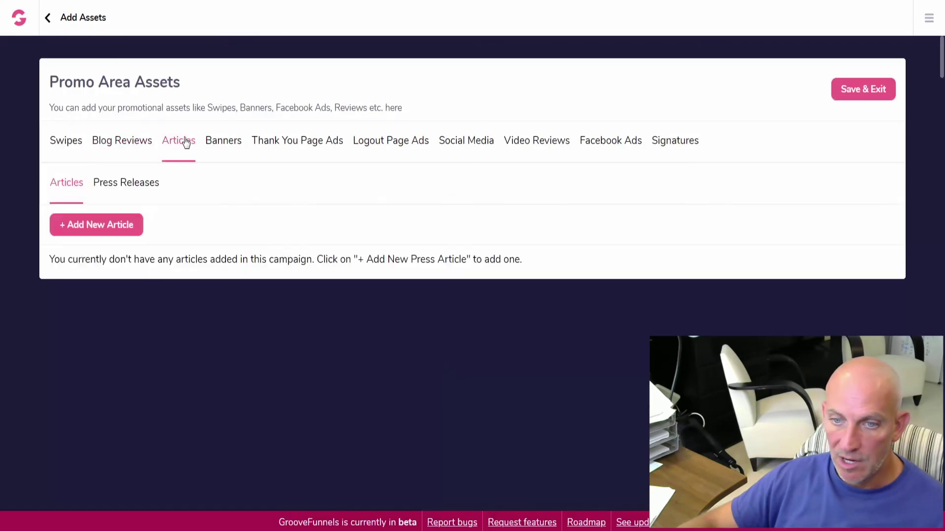
left_click(225, 145)
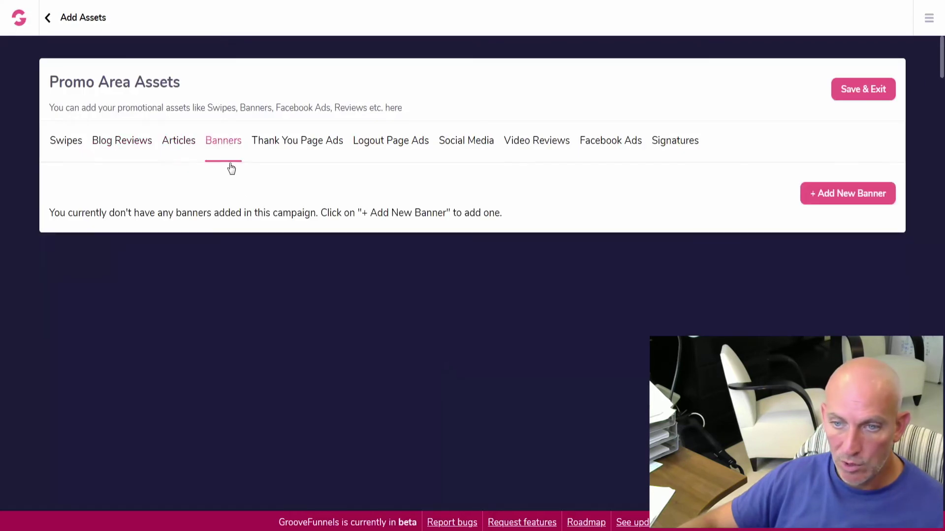
left_click(841, 194)
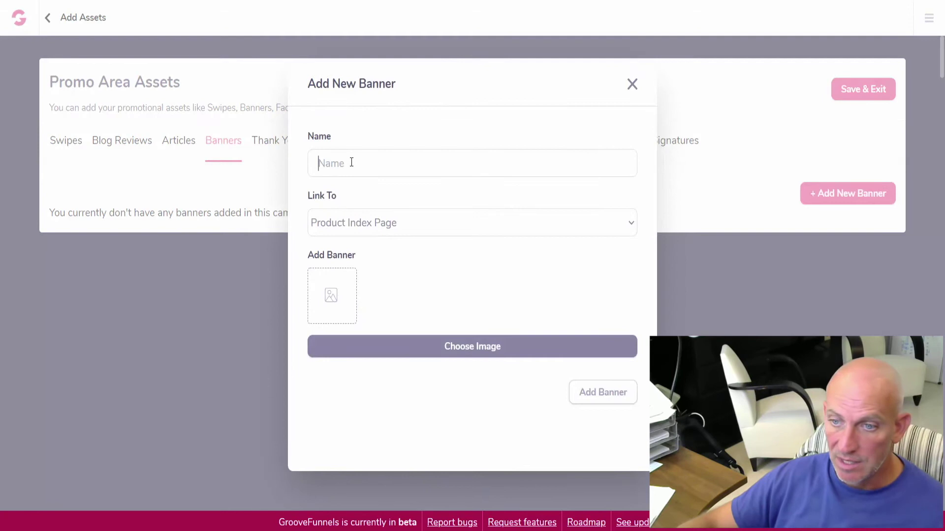
type("F")
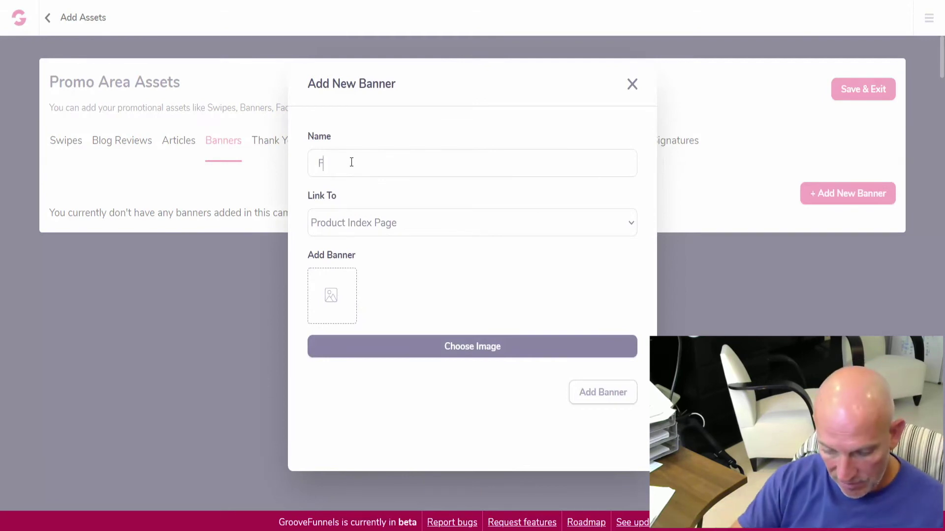
type("C1")
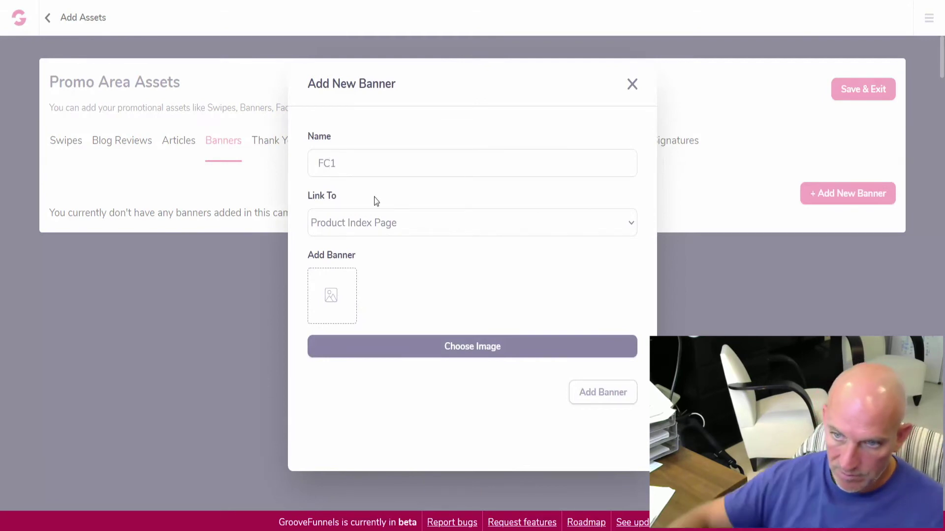
Add banner FC1 using the Teacher wellbeing & resilience course image from the library.
left_click(441, 347)
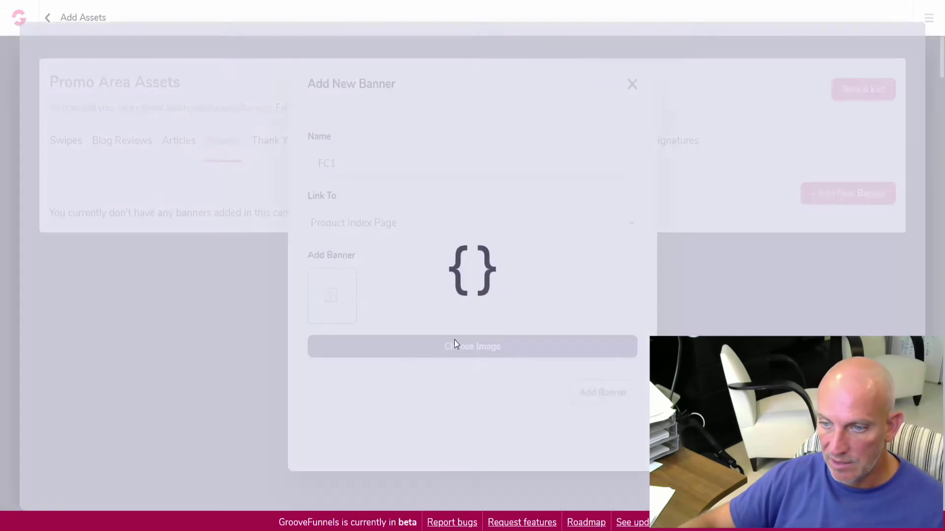
left_click(348, 332)
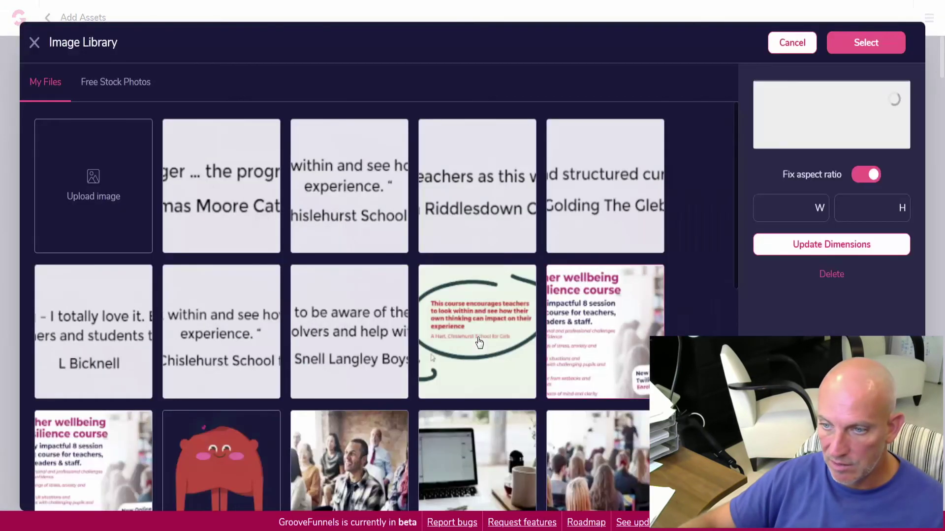
left_click(631, 323)
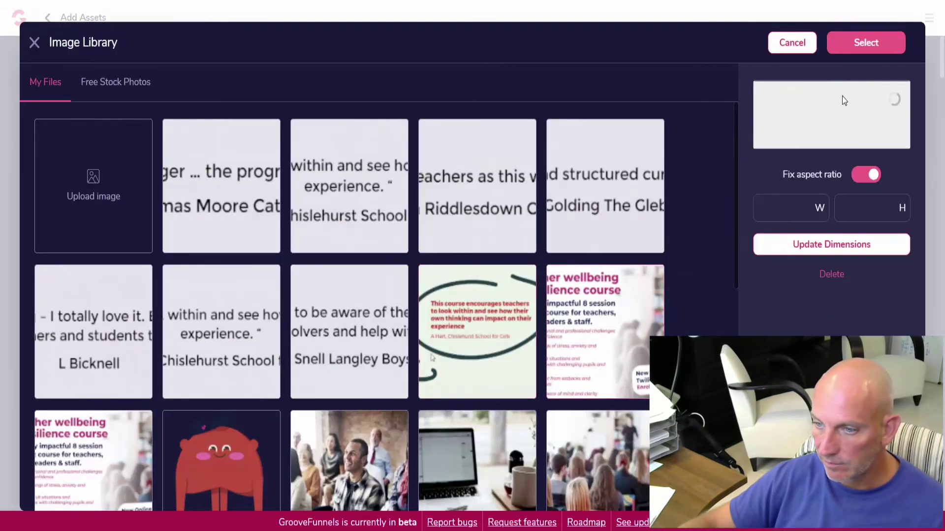
left_click(865, 46)
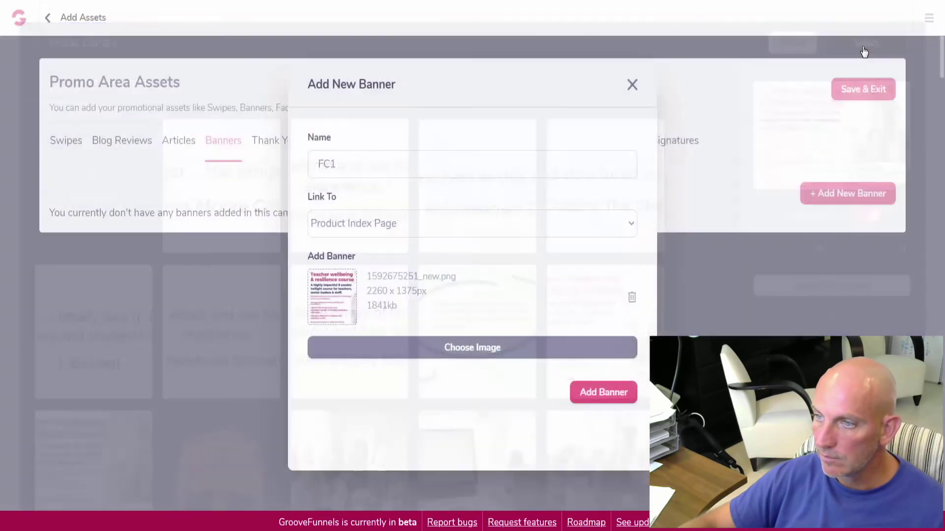
left_click(601, 395)
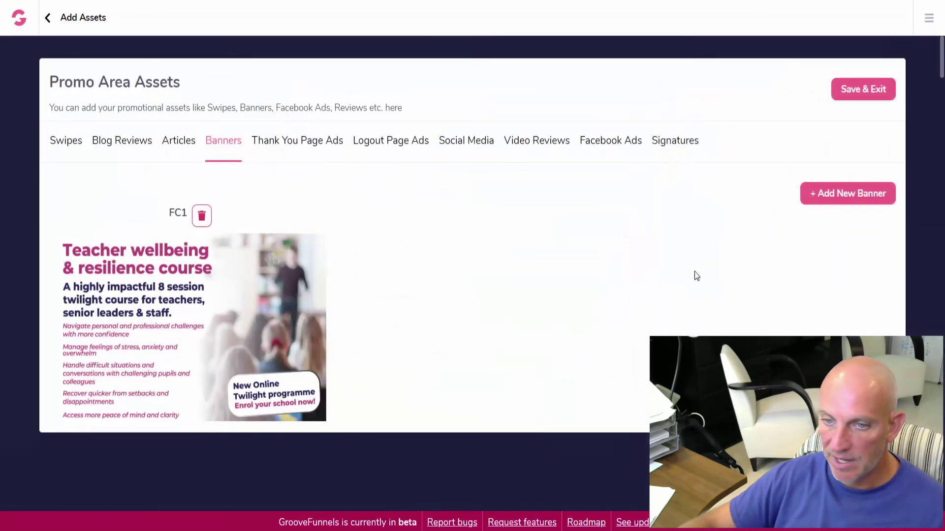
Browse the thank-you, logout and social media sections and start a new Facebook post.
left_click(304, 144)
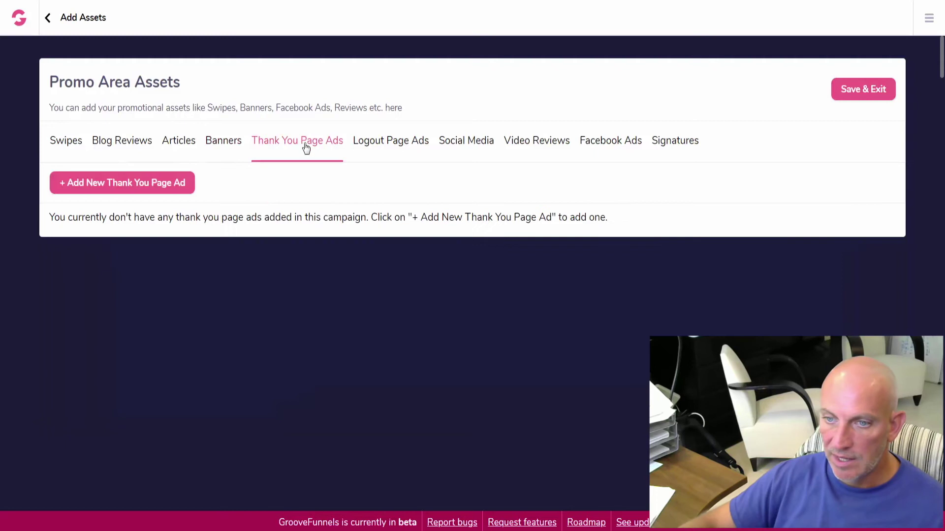
left_click(392, 142)
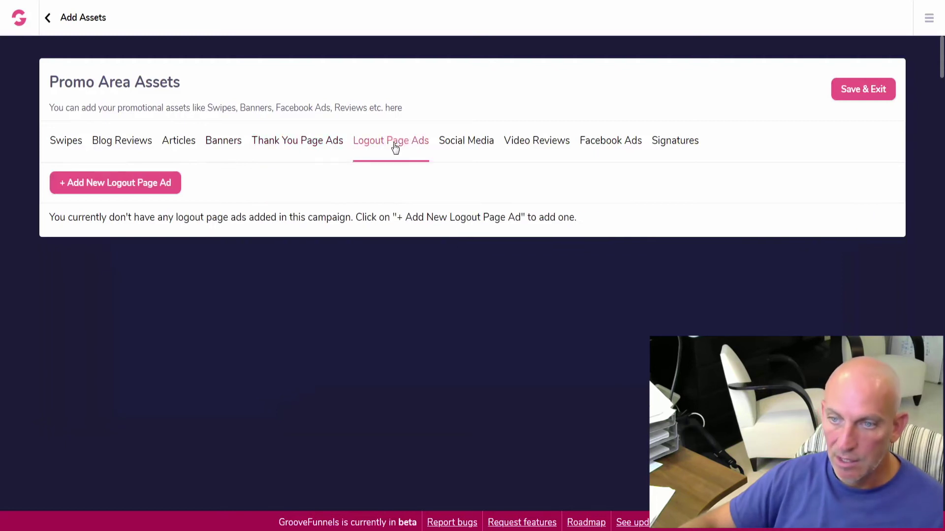
left_click(472, 146)
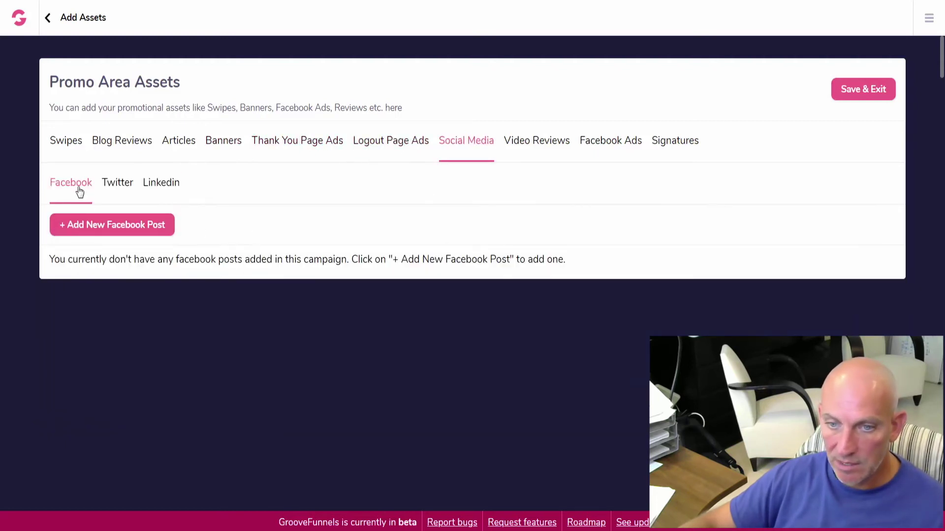
left_click(83, 224)
scroll(173, 256, "down", 2)
scroll(173, 251, "down", 2)
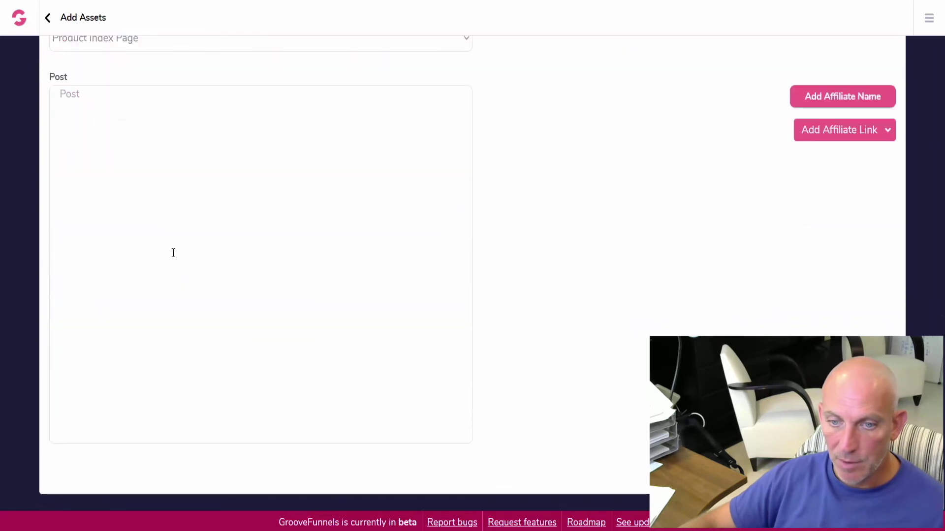
scroll(173, 253, "up", 5)
Create a trial tweet under Twitter, then delete it.
left_click(126, 184)
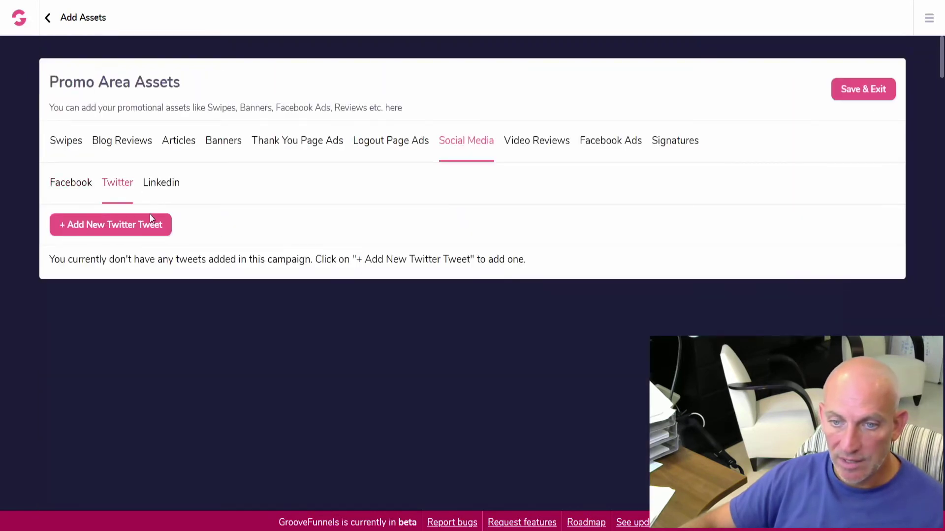
left_click(144, 225)
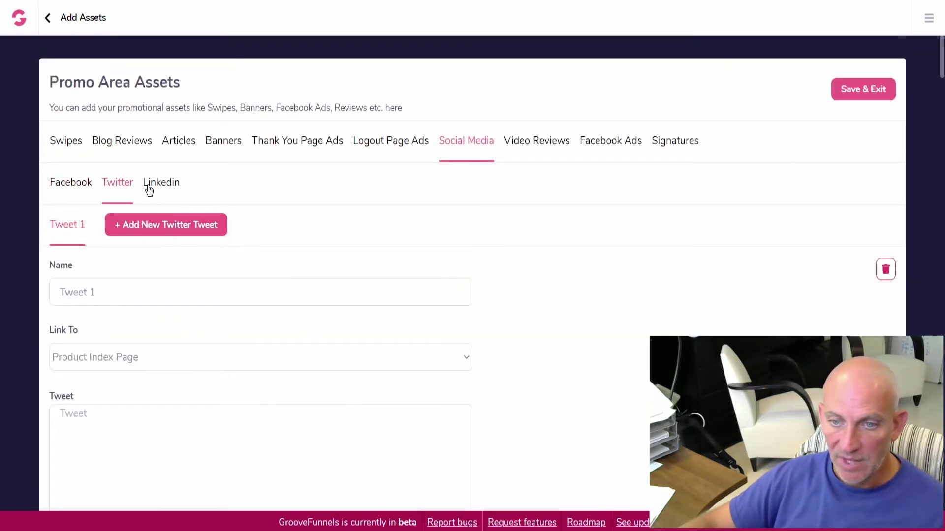
left_click(885, 269)
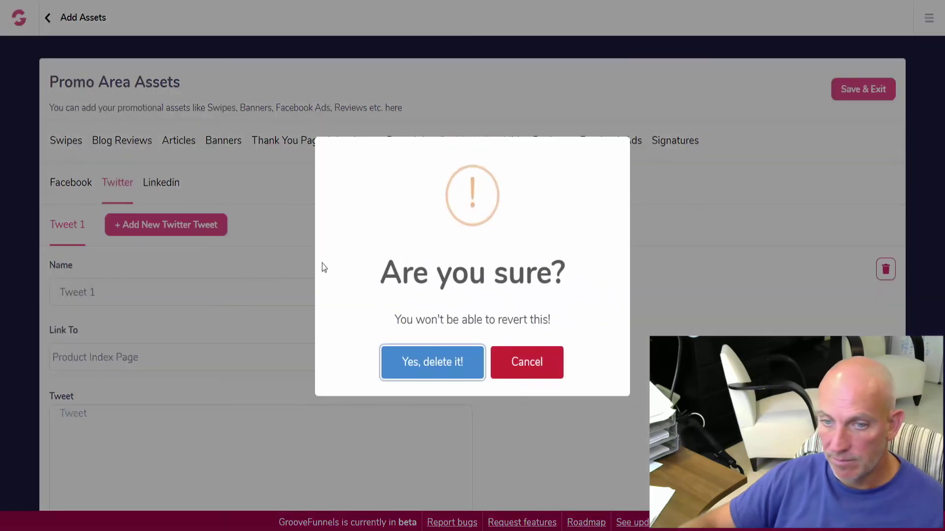
left_click(448, 361)
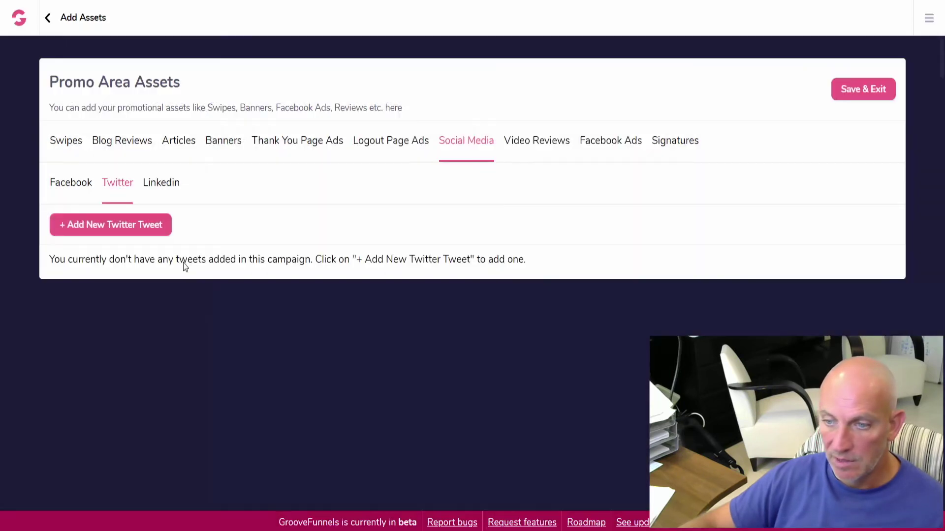
Paste Lorem ipsum into the Facebook post, then add and delete a trial video review.
left_click(66, 190)
type("Lorem ipsum dolor sit amet, consectetuer adipiscing elit. Aenean commodo ligula eget dolor. Aenean massa. Cum sociis natoque penatibus et magnis dis parturient montes, nascetur ridiculus mus. Donec quam felis, ultricies nec, pellentesque eu, pretium quis, sem. Nulla consequat massa quis enim. Donec pede justo, fringilla vel, aliquet nec, vulputate eget, arcu. In enim justo, rhoncus ut, imperdiet a, venenatis vitae, justo. Nullam dictum felis eu pede mollis pretium. Integer tincidunt. Cras dapibus. Vivamus elementum semper nisi. Aenean vulputate eleifend tellus. Aenean leo ligula, porttitor eu, consequat vitae, eleifend ac, enim. Aliquam lorem ante, dapibus in, viverra quis, feugiat a, tellus. Phasellus viverra nulla ut metus varius laoreet. Quisque rutrum. Aenean imperdiet. Etiam ultricies nisi vel augue. Curabitur ullamcorper ultricies nisi. Nam eget dui. Etiam rhoncus. Maecenas tempus, tellus eget condimentum rhoncus, sem quam semper libero, sit amet adipiscing sem neque sed ipsum. Nam quam nunc, blandit vel, luctus pulvinar, hendrerit id, lorem. Maecenas nec odio et ante tincidunt tempus. Donec vitae sapien ut libero venenatis faucibus. Nullam quis ante. Etiam sit amet orci eget eros faucibus tincidunt. Duis leo. Sed fringilla mauris sit amet nibh. Donec sodales sagittis magna. Sed consequat, leo eget bibendum sodales, augue velit cursus nunc,")
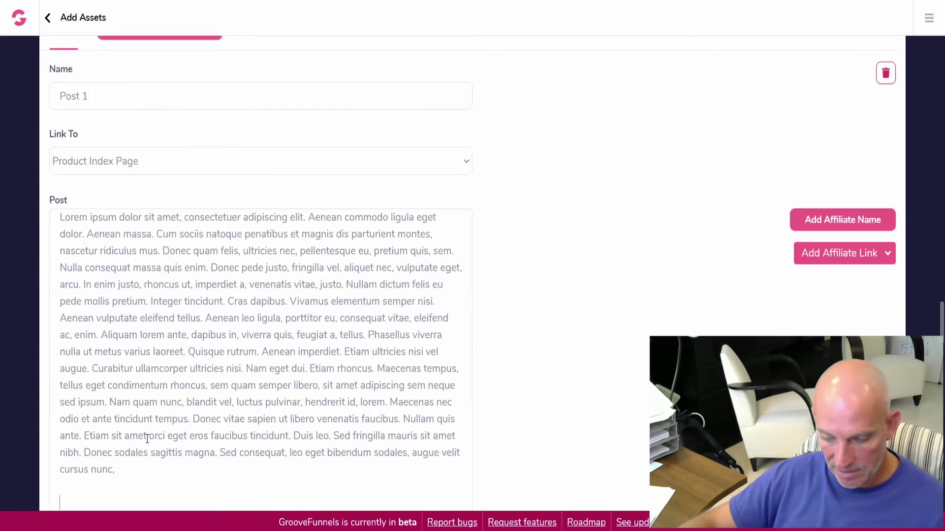
scroll(473, 296, "up", 3)
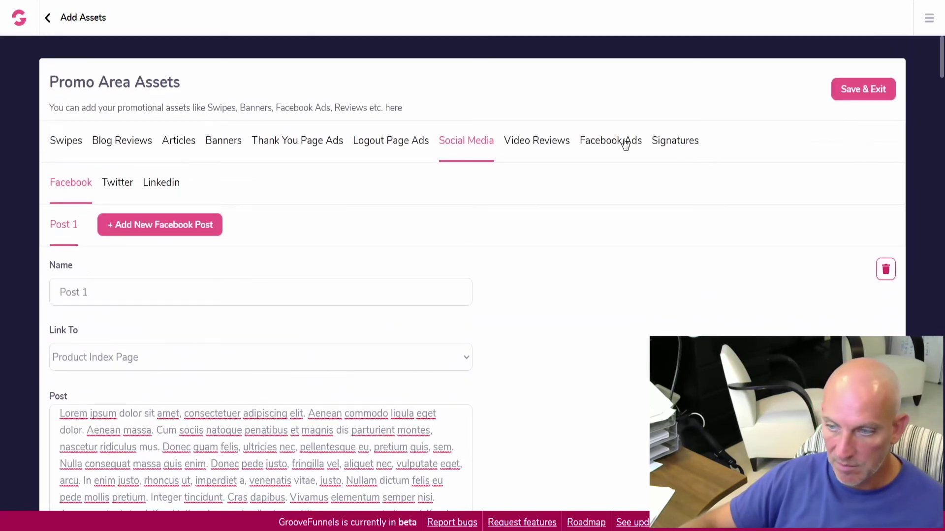
left_click(541, 146)
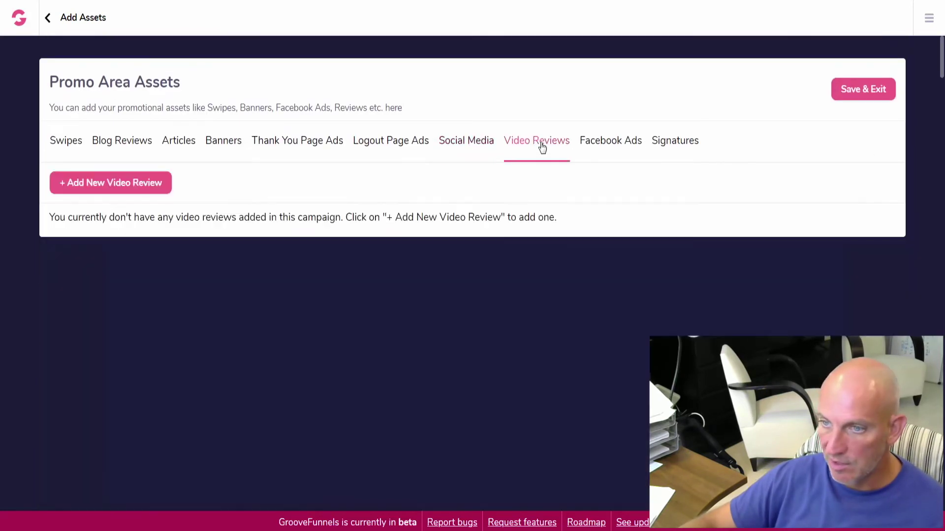
left_click(125, 185)
scroll(134, 248, "down", 1)
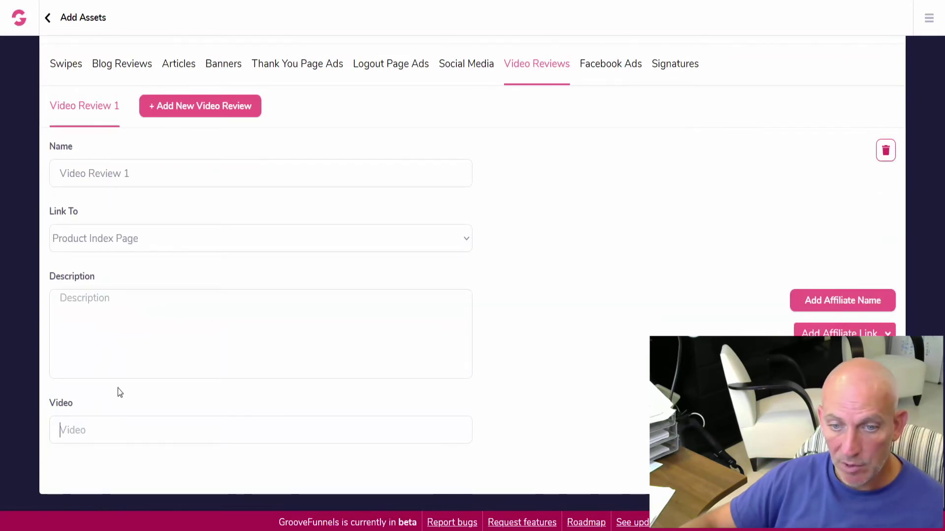
scroll(170, 357, "up", 1)
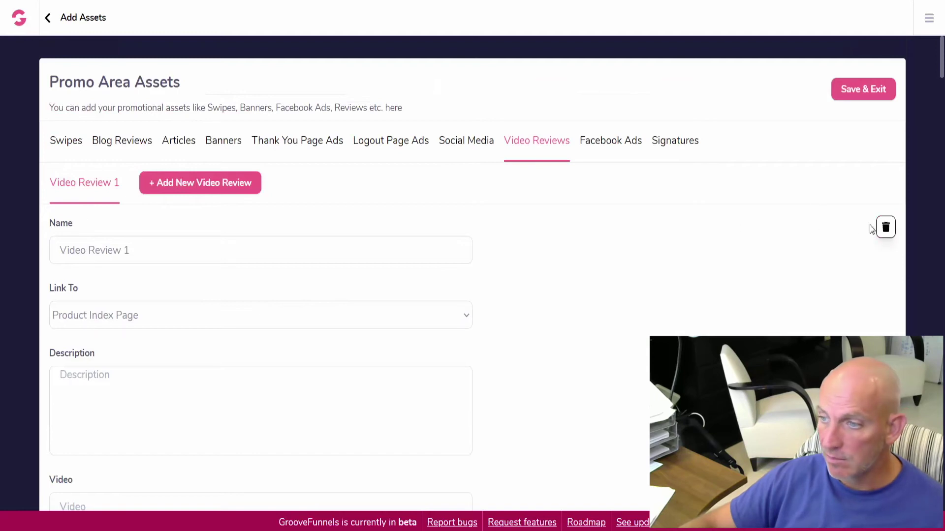
left_click(884, 228)
left_click(450, 370)
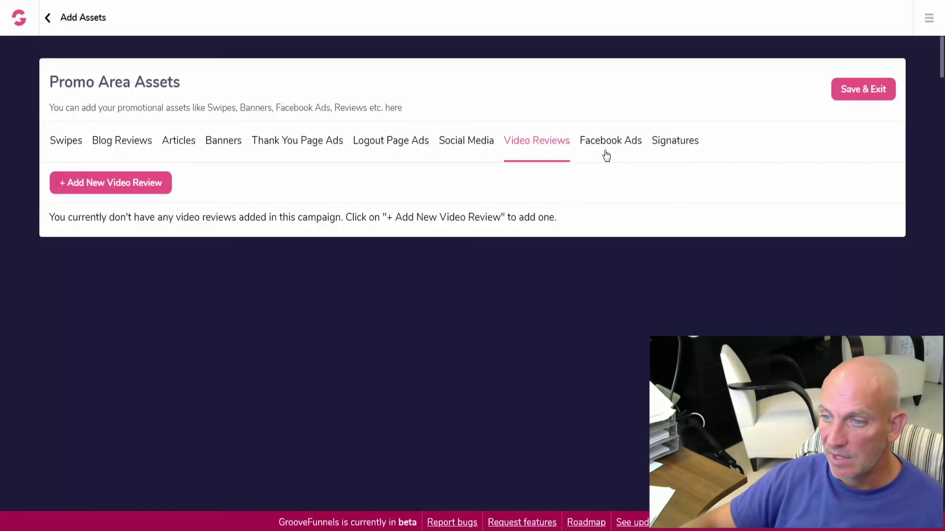
Add and delete a trial email signature, then save and exit the promo assets.
left_click(611, 147)
left_click(671, 142)
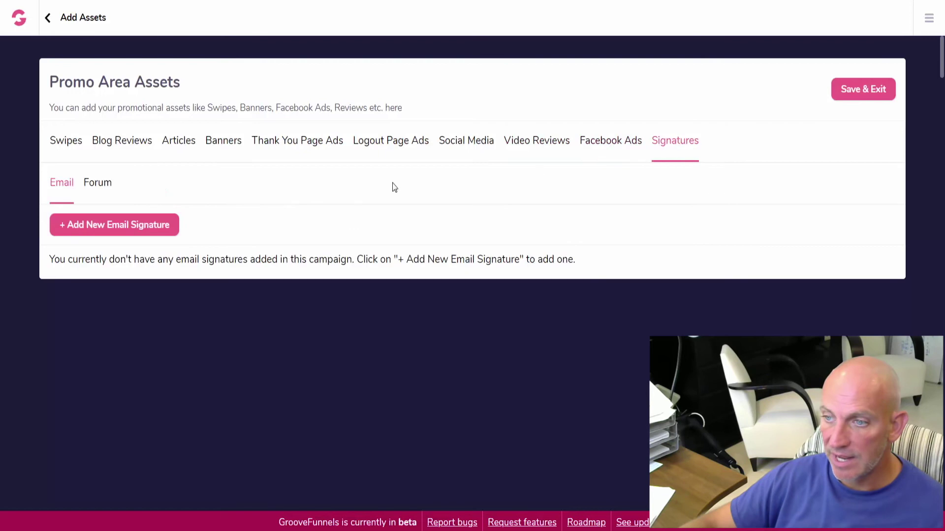
left_click(131, 224)
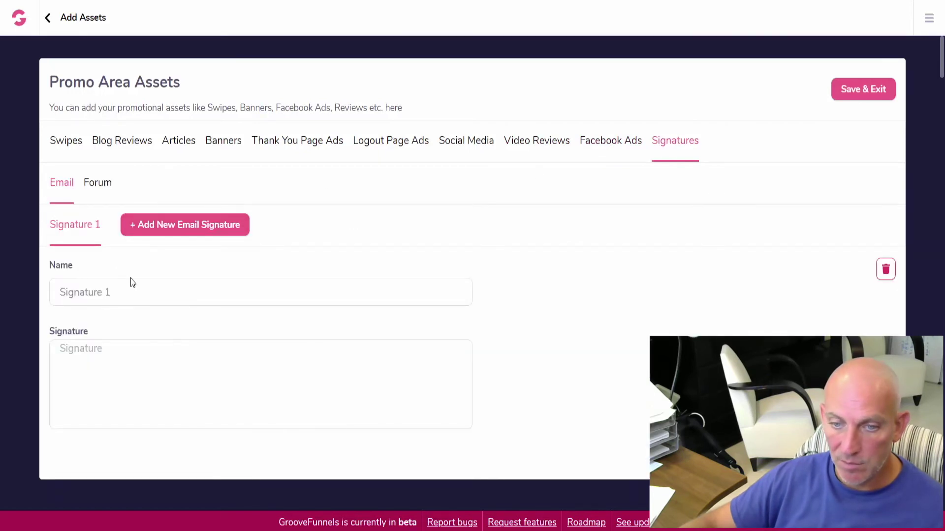
left_click(101, 185)
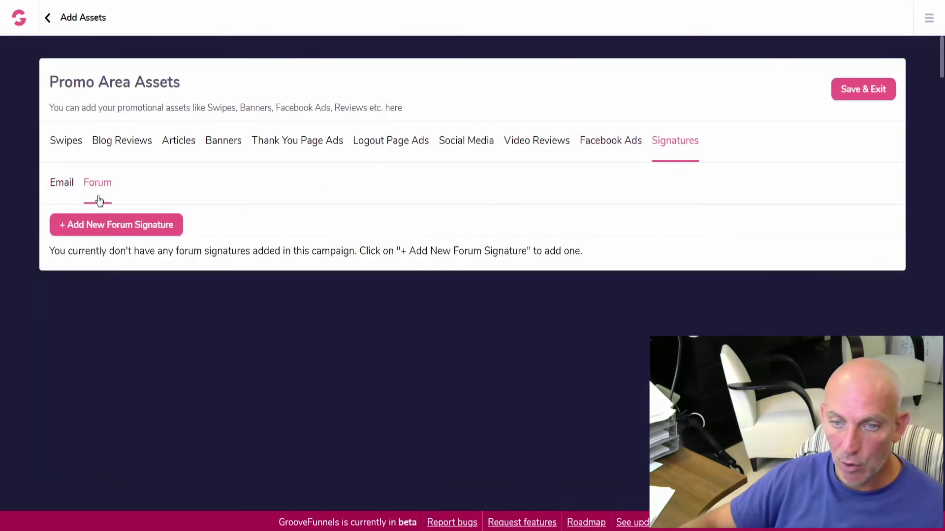
left_click(64, 185)
left_click(885, 269)
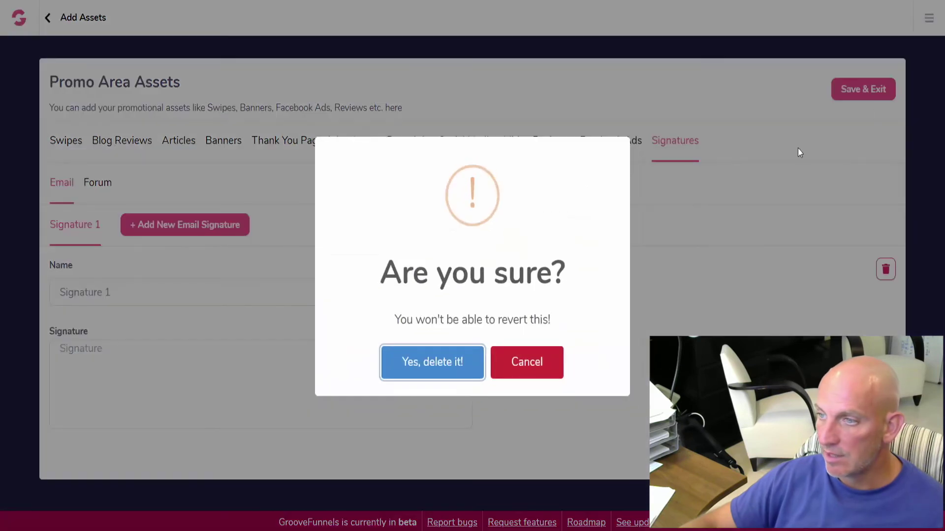
left_click(438, 368)
left_click(867, 91)
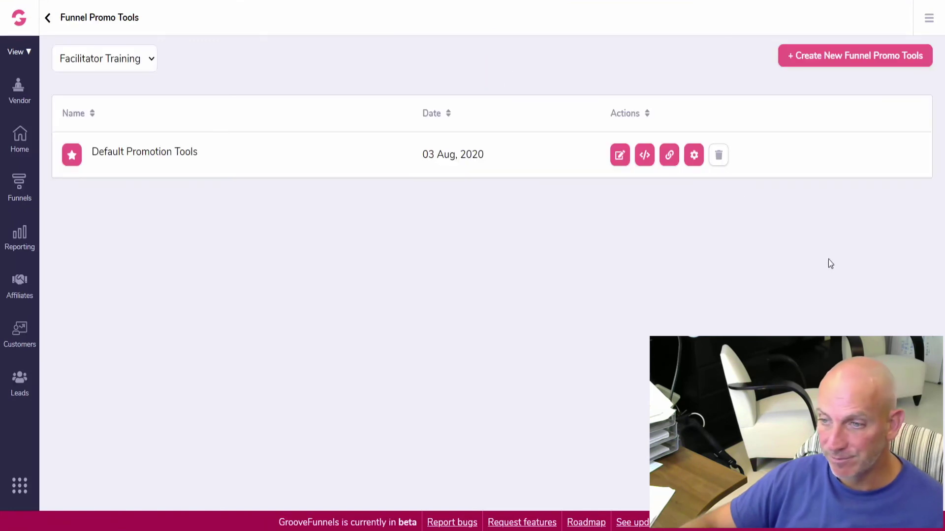
Change the promo tools name from 'Default' to 'Facilitator Training Promotion Tools' and update.
left_click(694, 155)
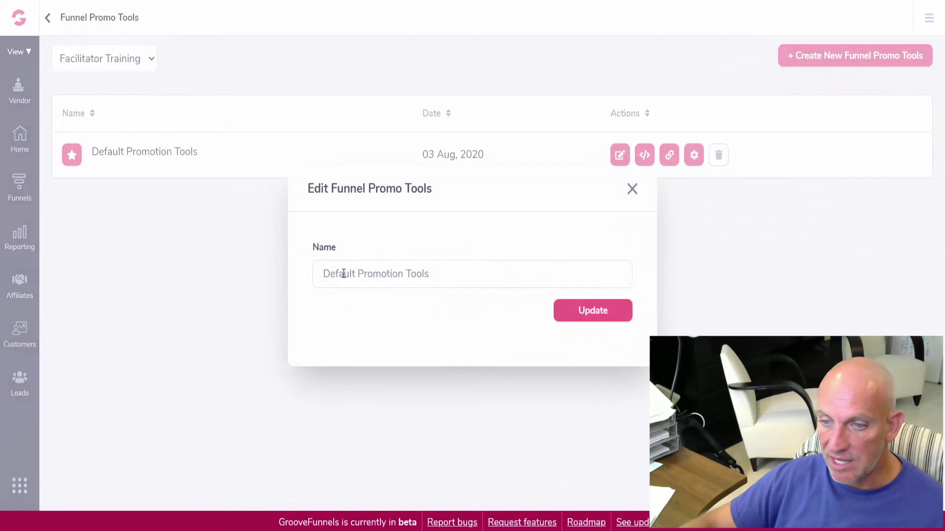
double_click(343, 274)
right_click(344, 274)
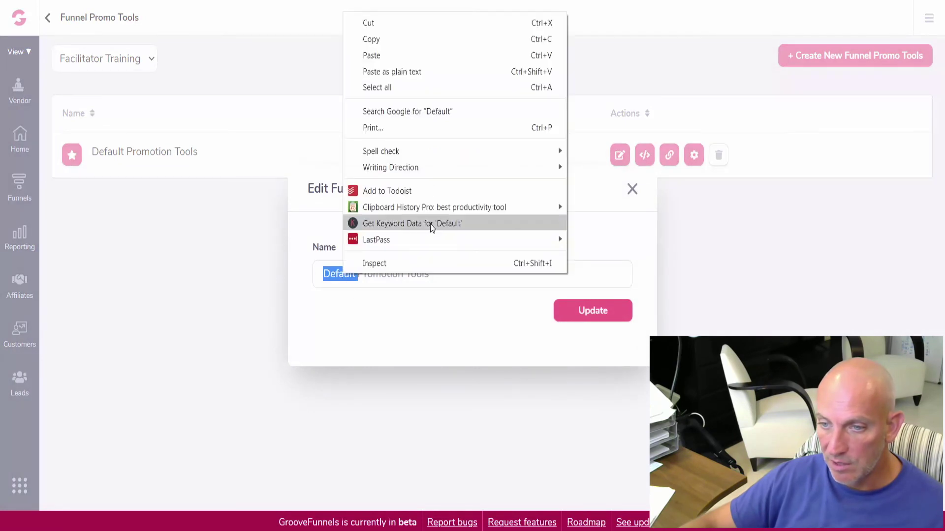
mouse_move(418, 207)
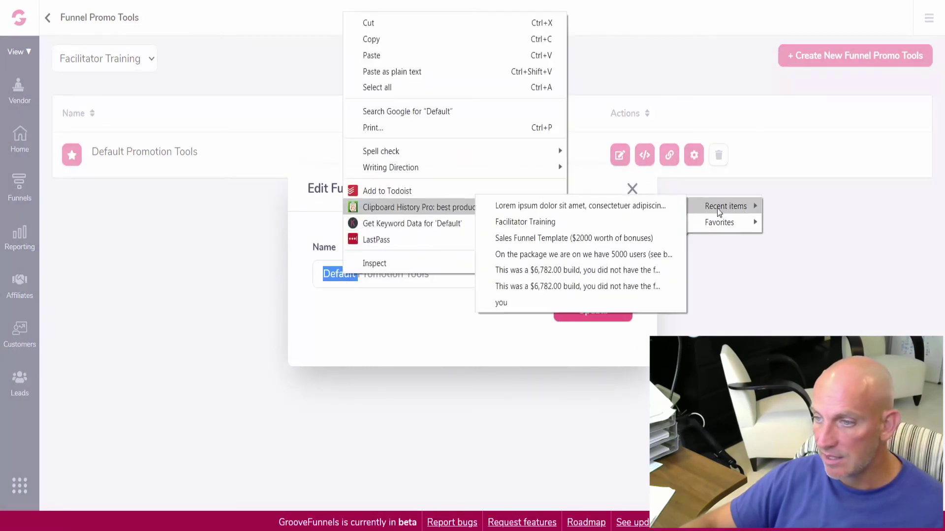
left_click(656, 220)
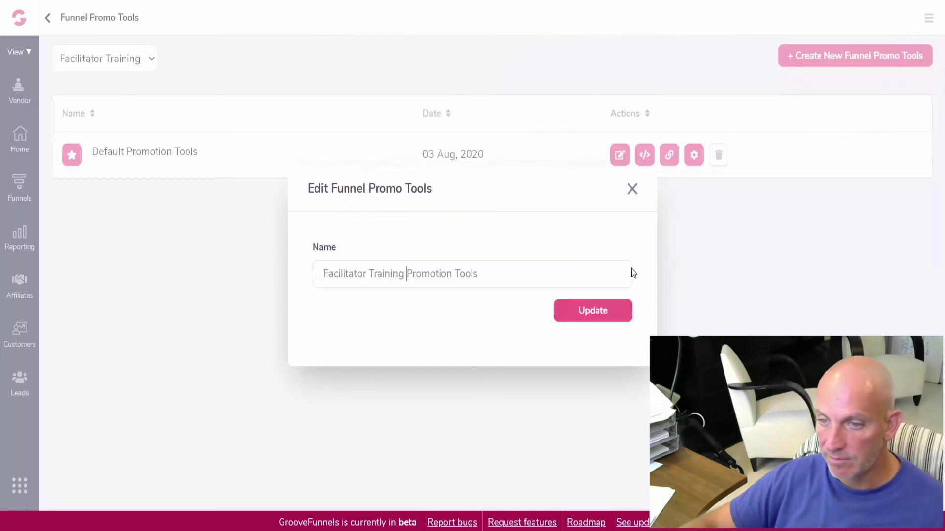
left_click(593, 310)
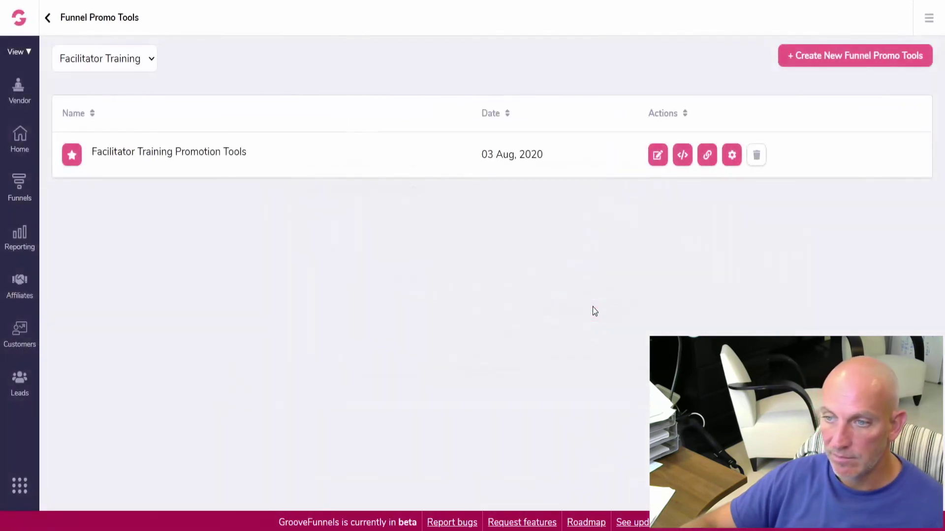
View the promo tools embed code, then load the copied promo tools link in the browser.
left_click(683, 157)
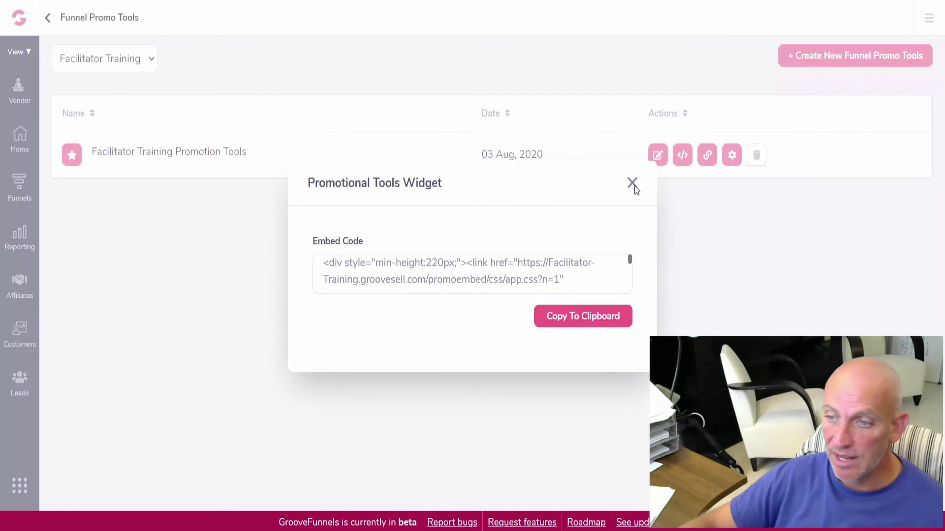
left_click(671, 175)
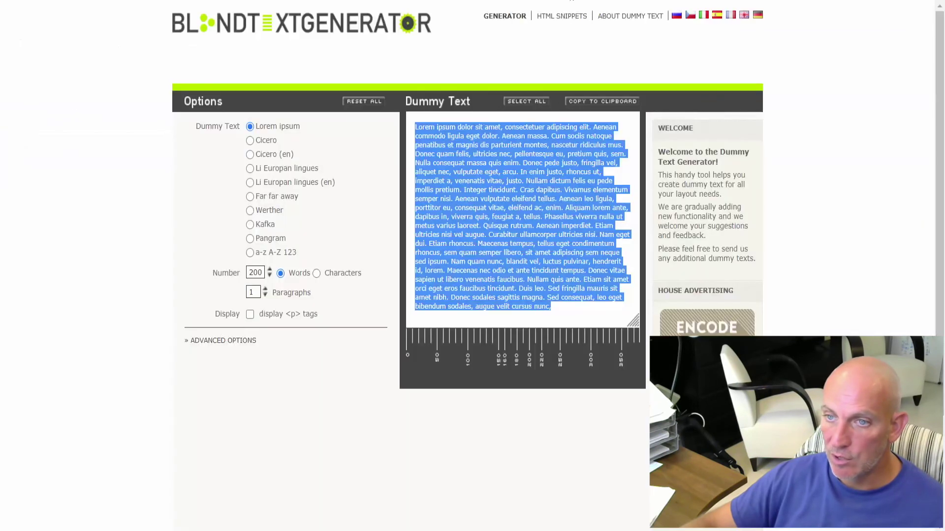
key("ctrl+l")
key("ctrl+v")
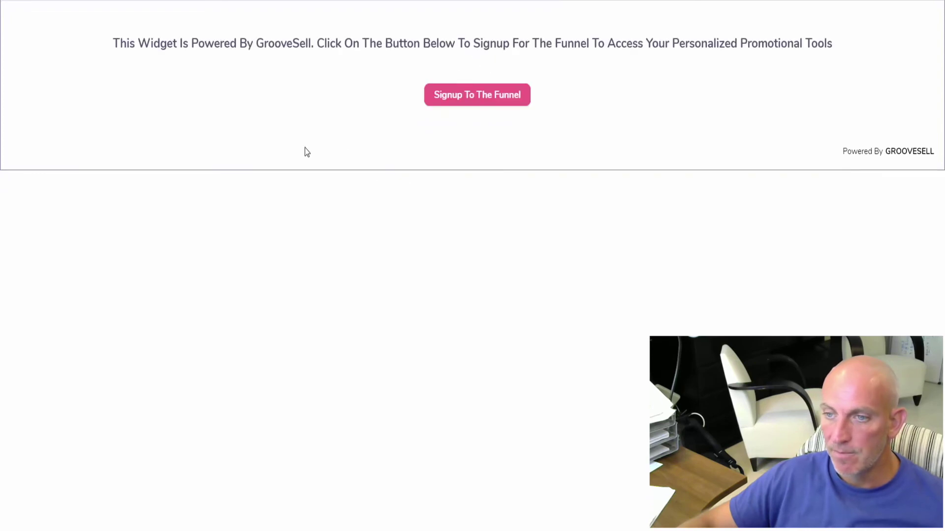
Sign up to the funnel, play, scrub and pause the welcome video, then view affiliate links.
left_click(477, 104)
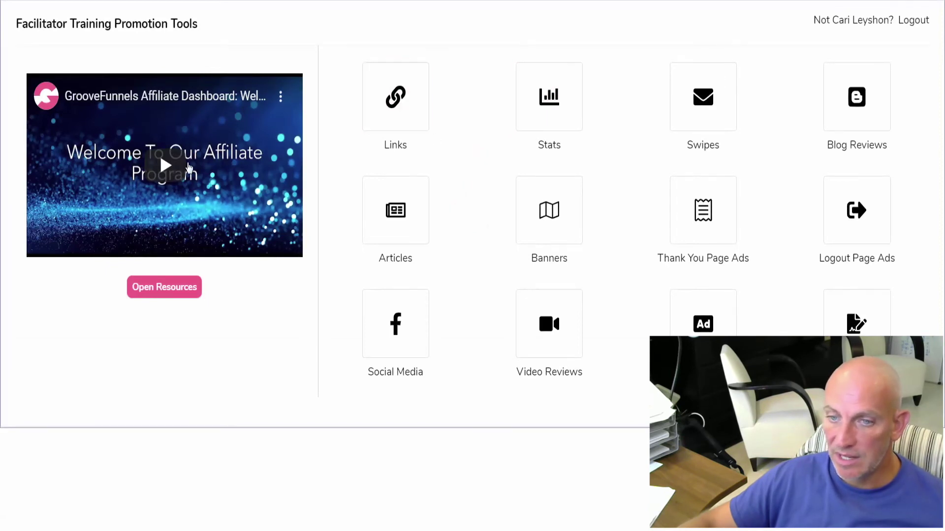
left_click(167, 169)
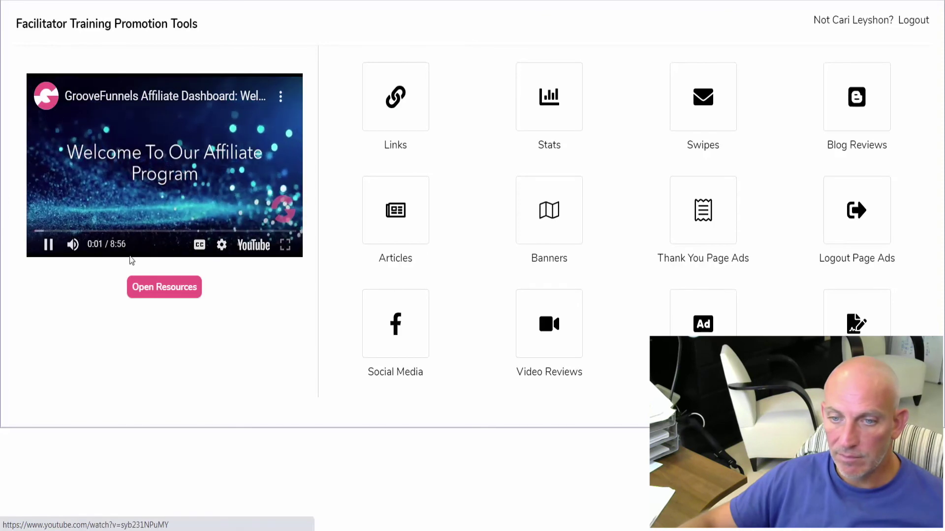
left_click(67, 231)
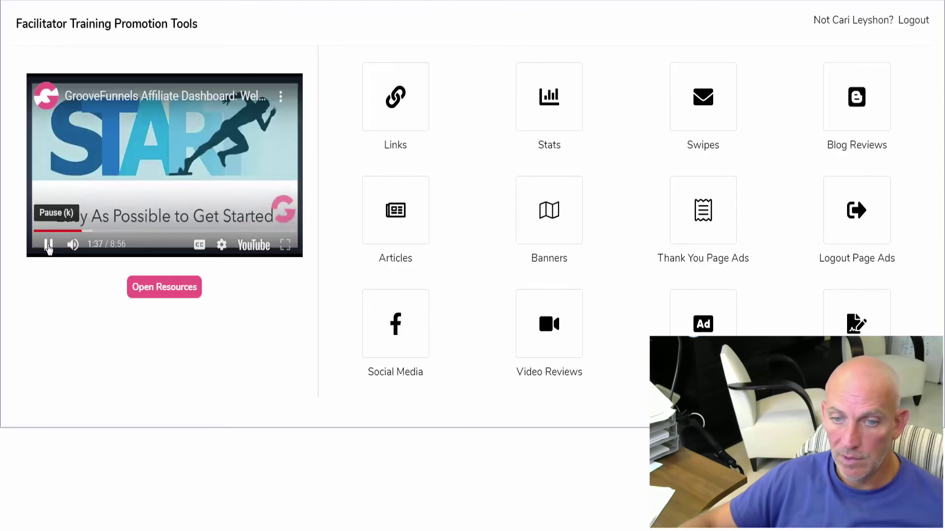
left_click(73, 224)
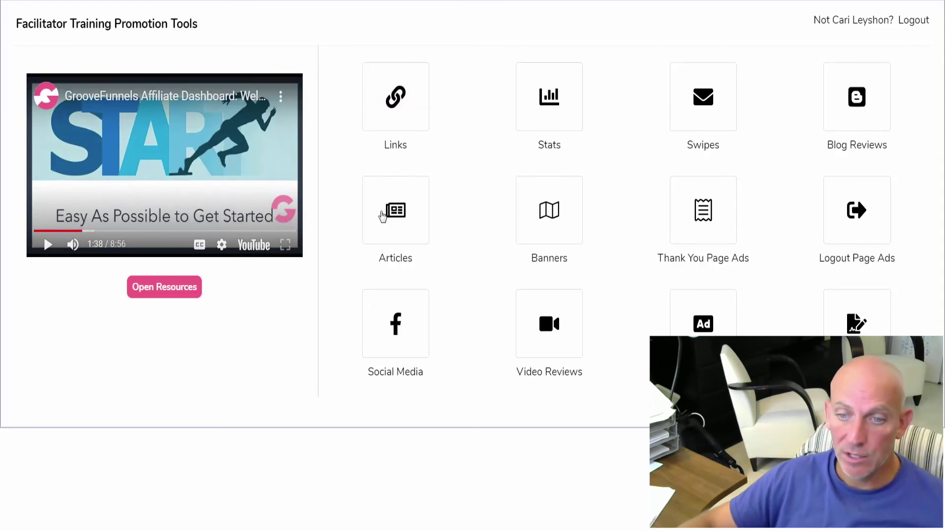
left_click(396, 109)
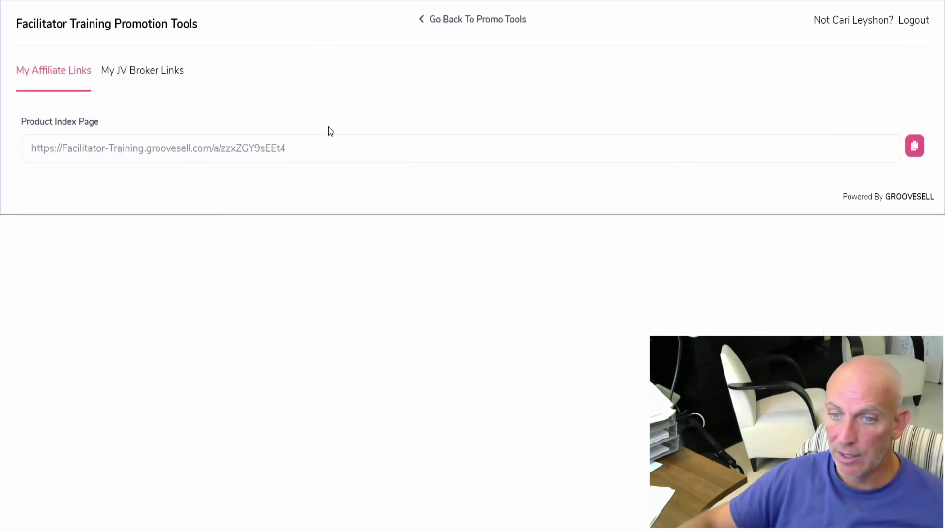
Follow the Product Index Page affiliate link to its SalesPage site, then return to promo tools.
left_click(159, 153)
right_click(159, 153)
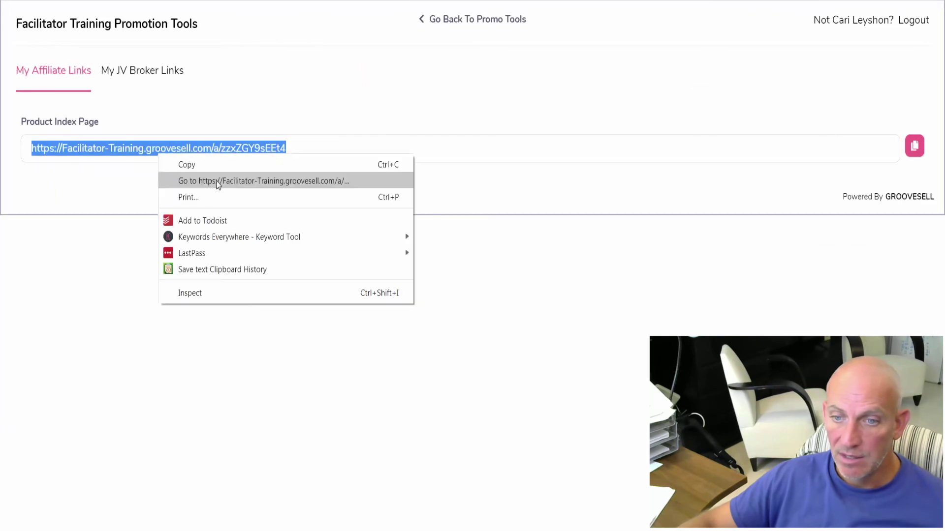
left_click(220, 182)
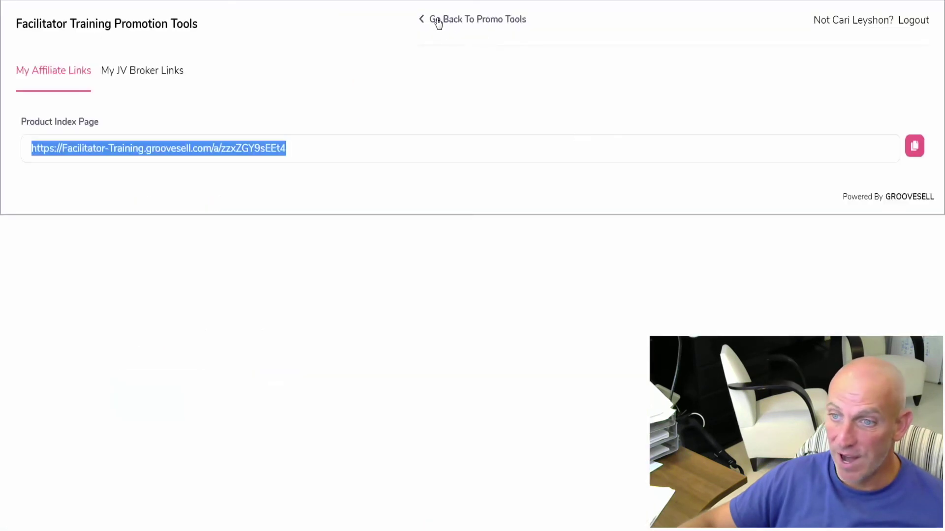
left_click(437, 22)
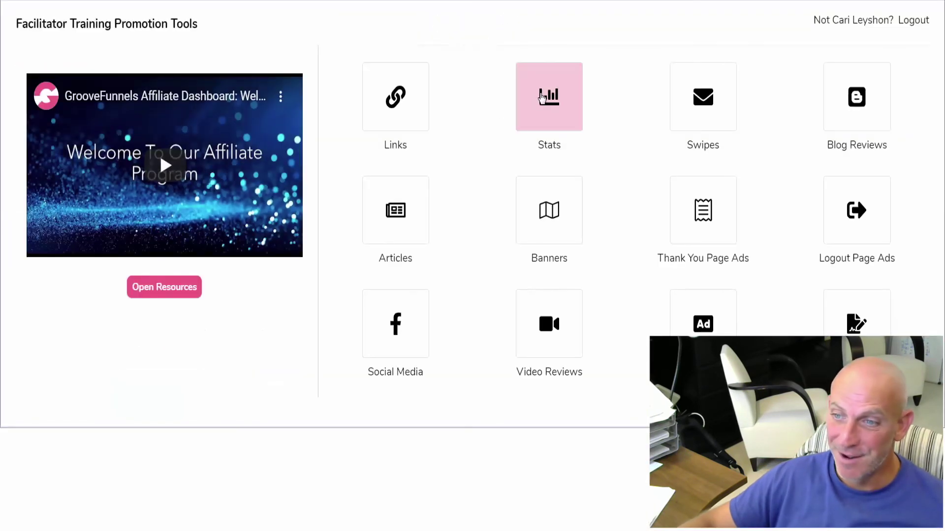
View the affiliate stats for the Last 7 Days range.
left_click(547, 97)
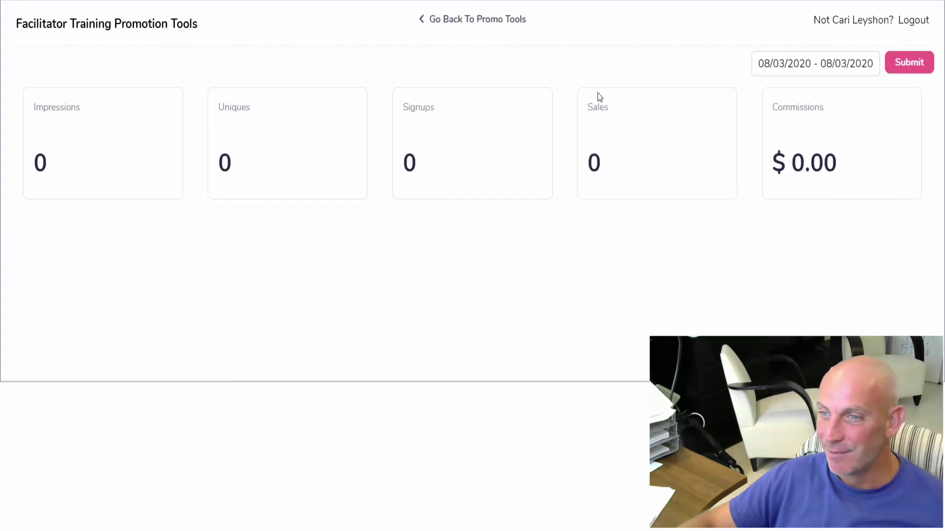
left_click(844, 67)
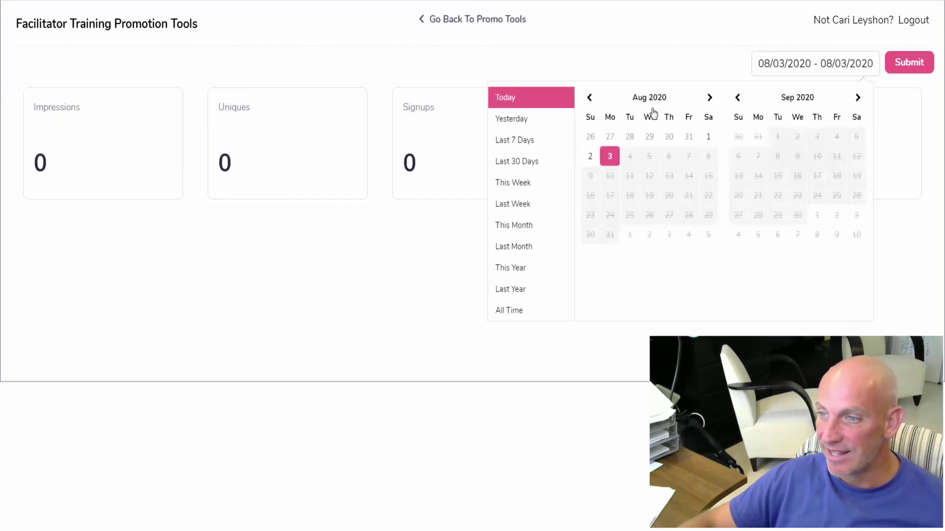
left_click(526, 142)
left_click(915, 65)
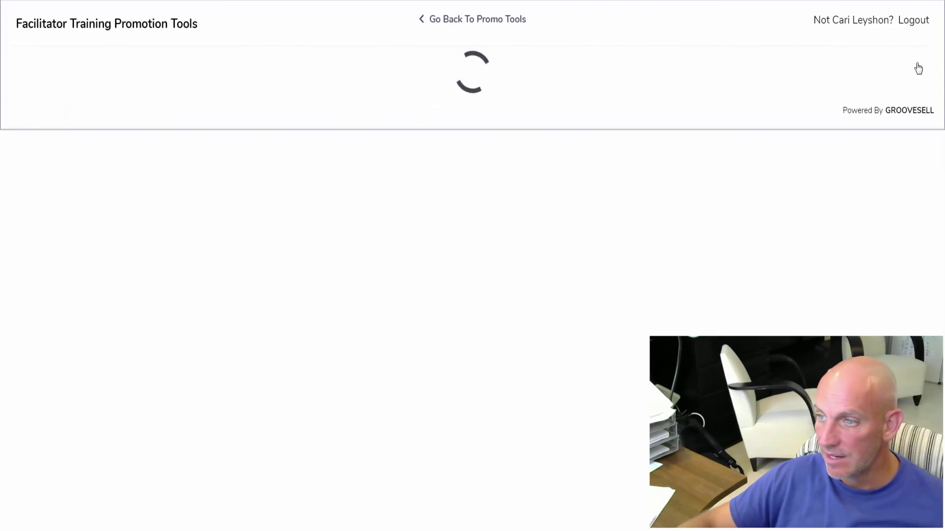
Switch the stats to All Time, showing 1 impression and no sales, then return to promo tools.
left_click(787, 68)
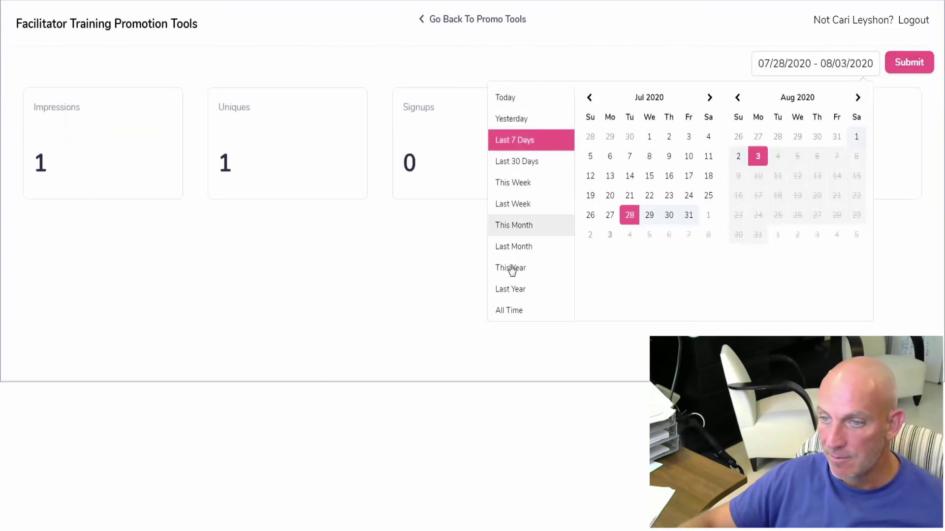
left_click(515, 311)
left_click(910, 66)
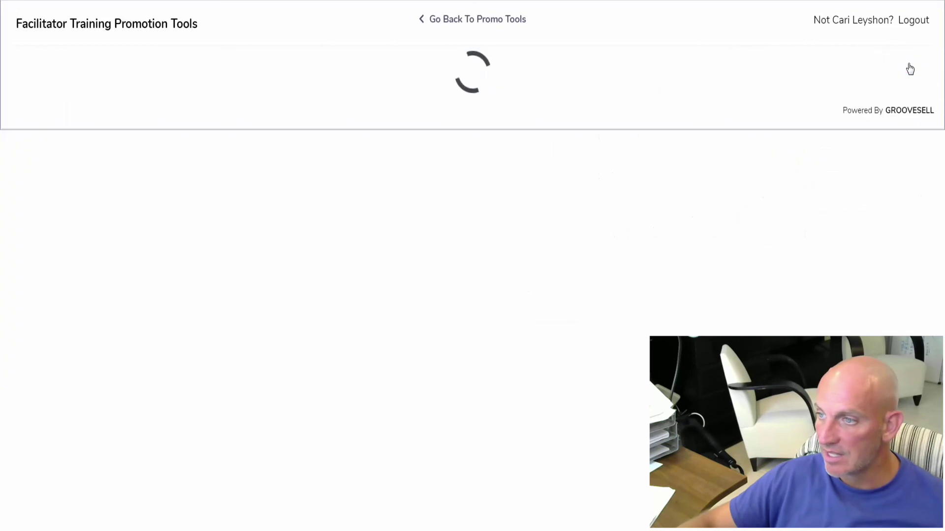
left_click(422, 22)
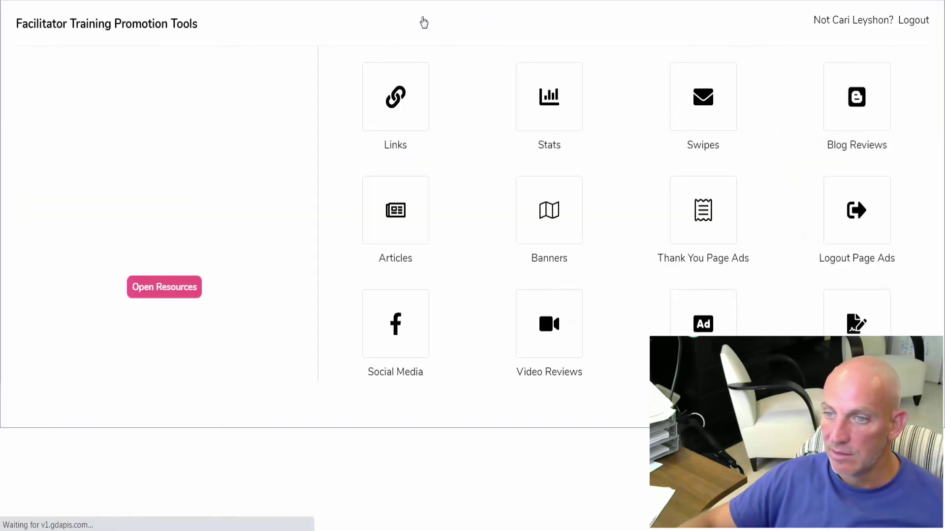
left_click(564, 98)
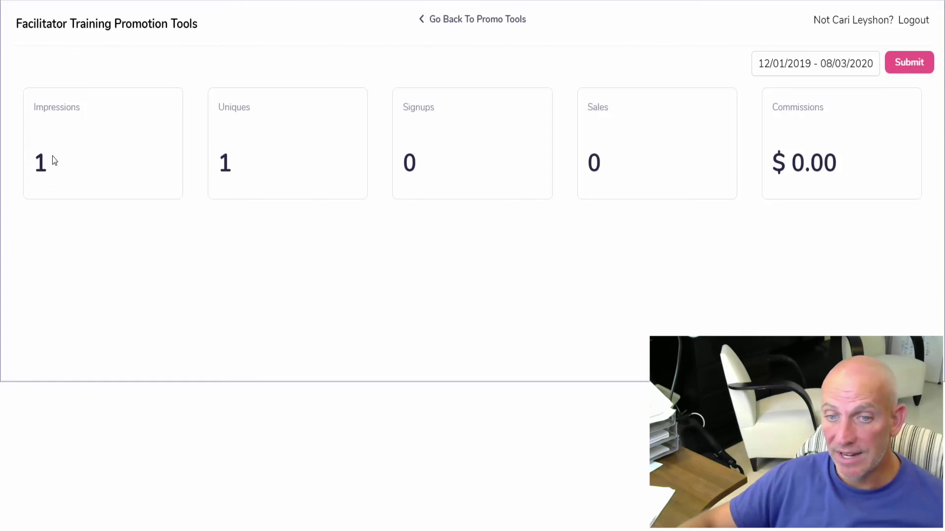
left_click(447, 26)
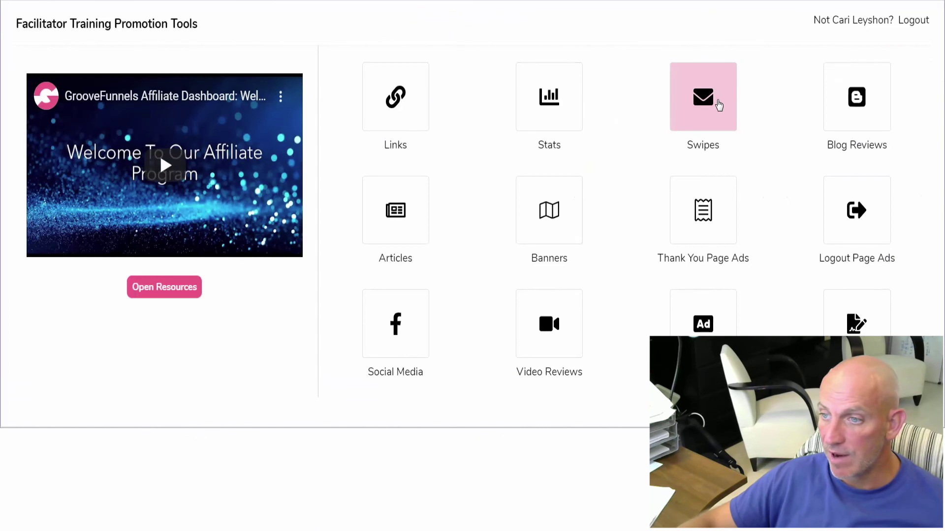
Review both email swipes, mark them completed, and check the empty blog reviews.
left_click(718, 106)
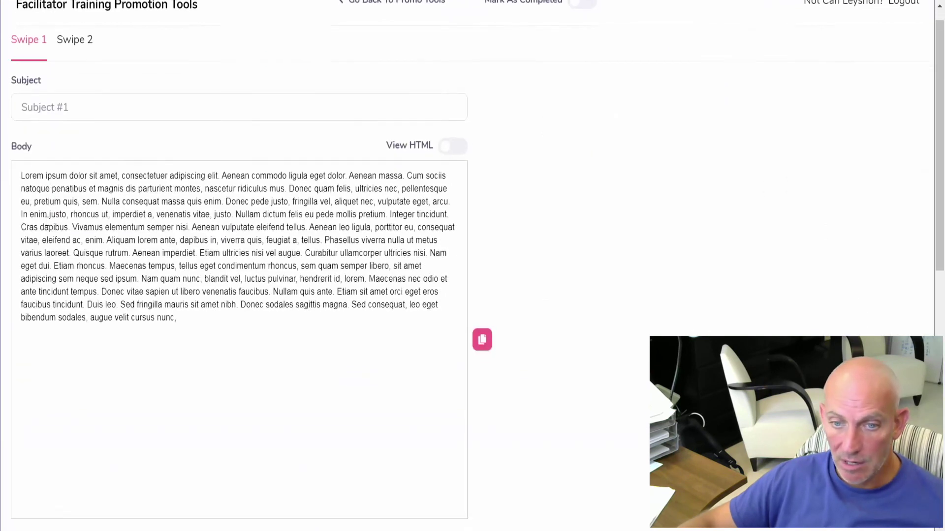
scroll(46, 221, "down", 1)
scroll(53, 151, "up", 2)
left_click(84, 65)
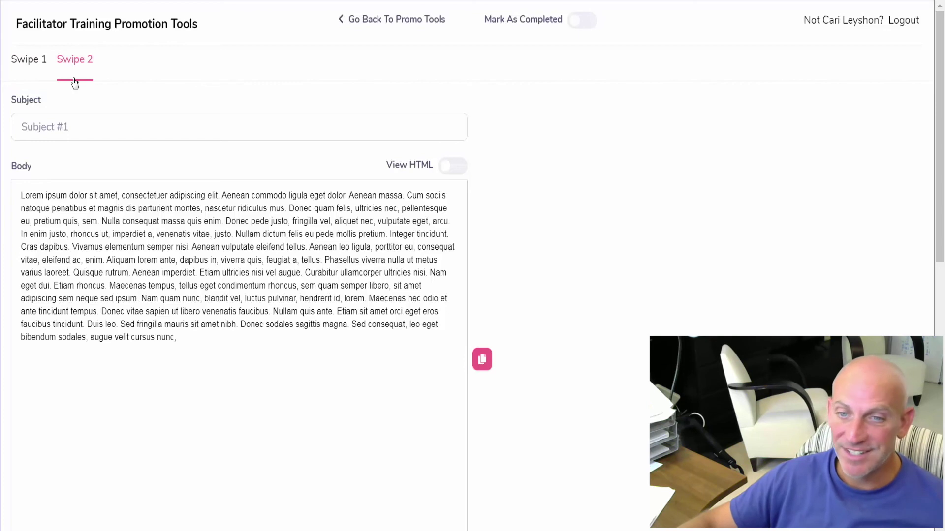
left_click(586, 25)
left_click(371, 22)
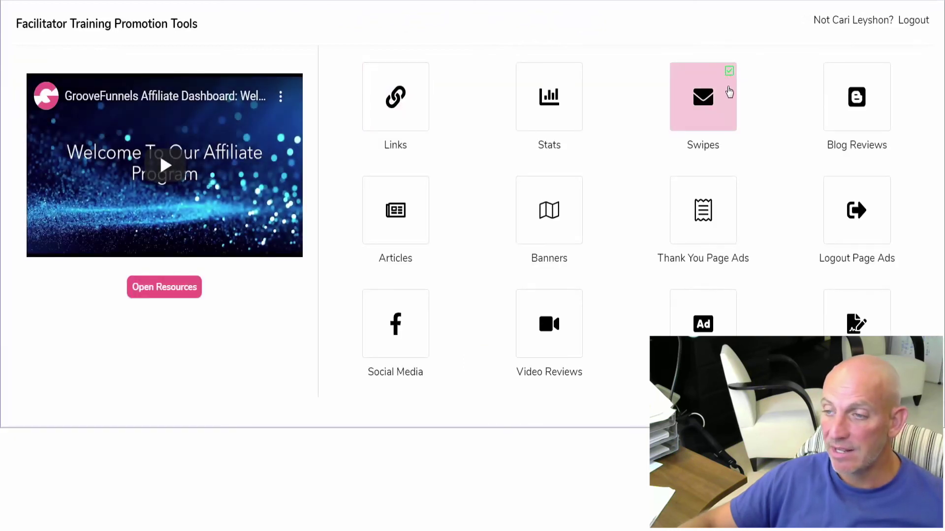
left_click(863, 95)
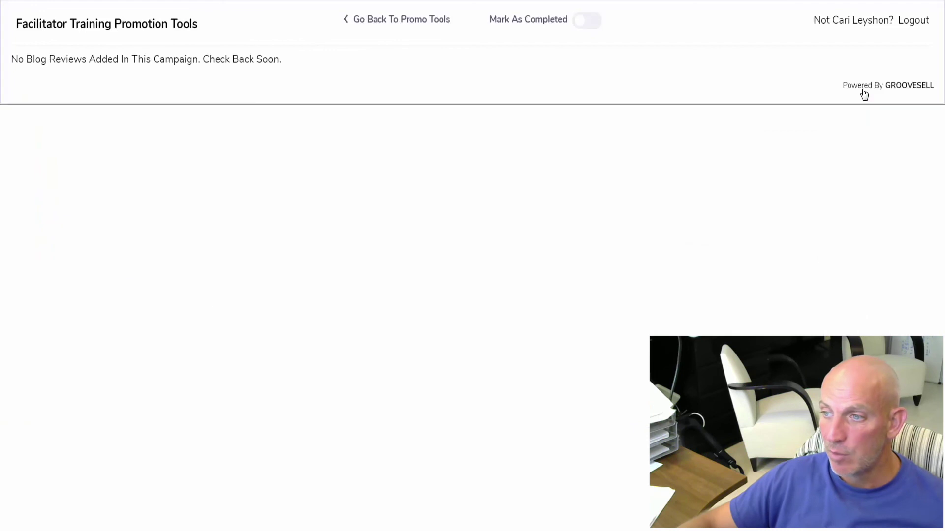
left_click(367, 24)
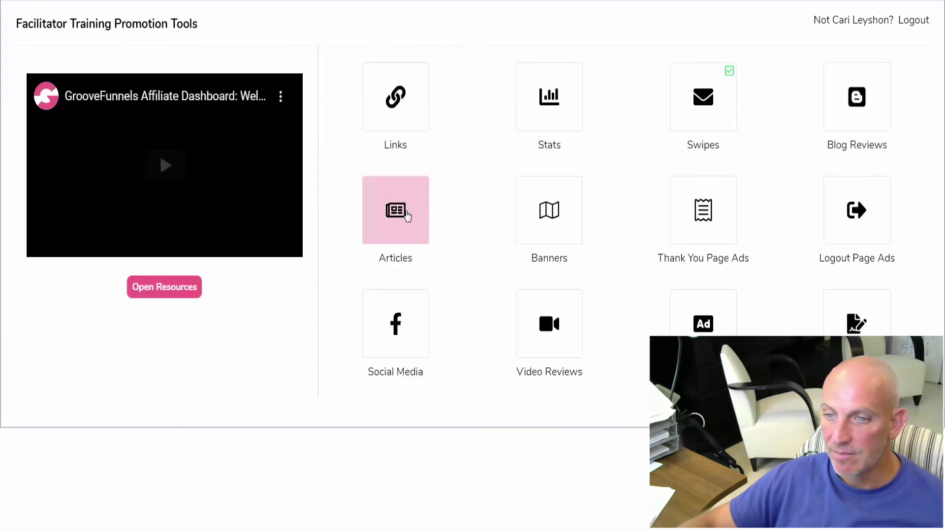
Copy the course banner's embed code, enlarge its code box, and return to promo tools.
left_click(547, 214)
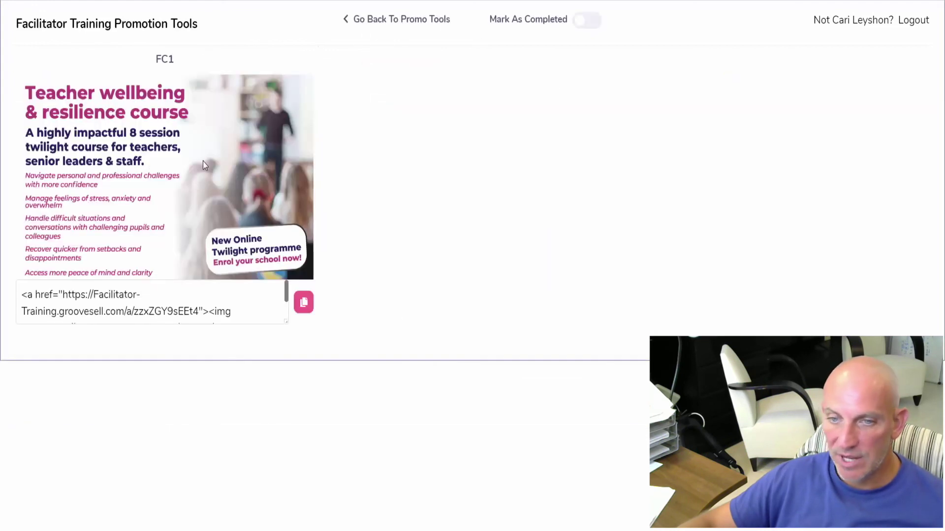
left_click(303, 302)
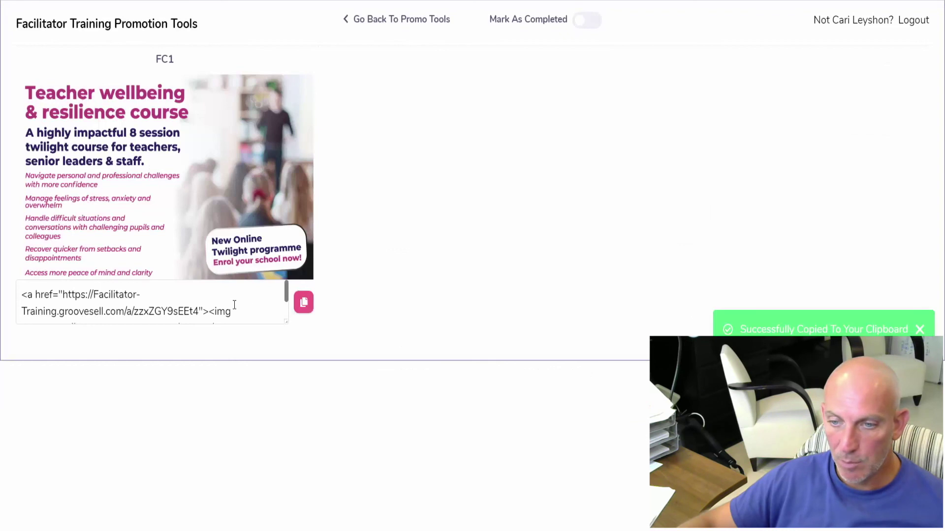
left_click_drag(286, 323, 287, 414)
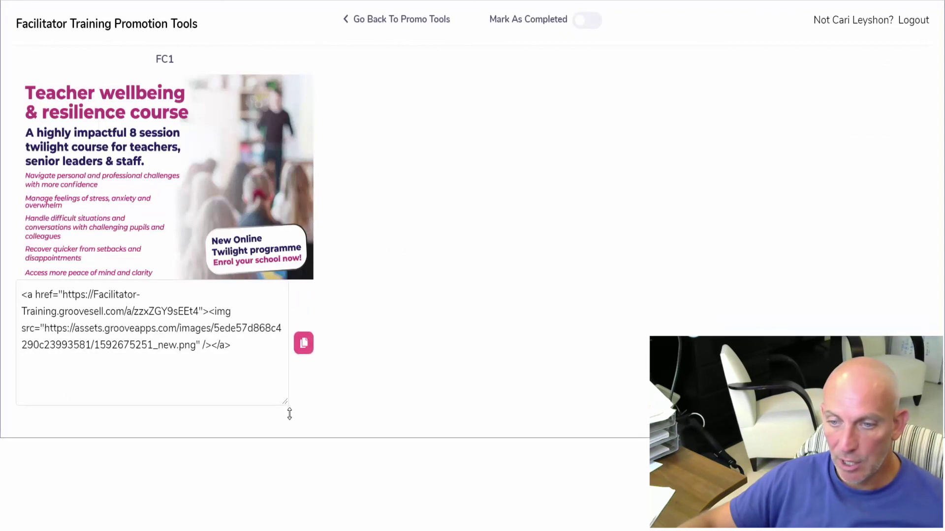
left_click(404, 22)
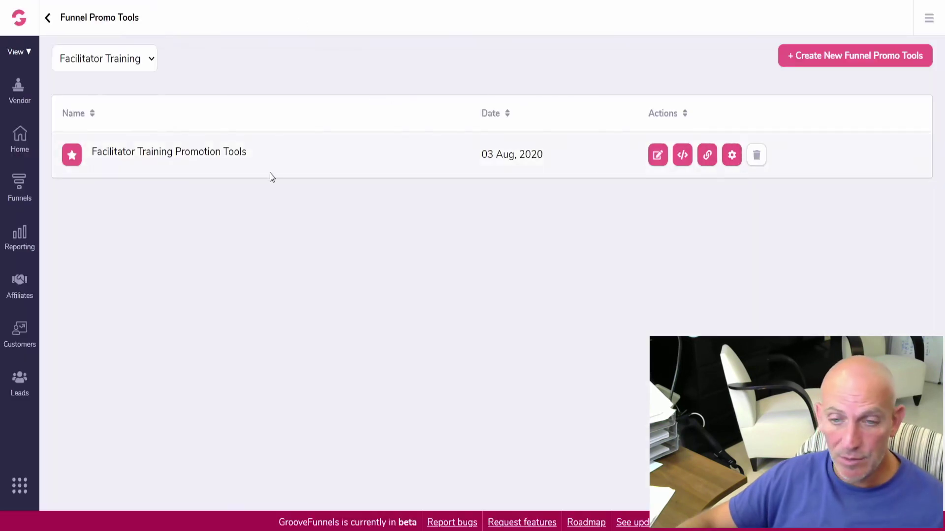
left_click(684, 157)
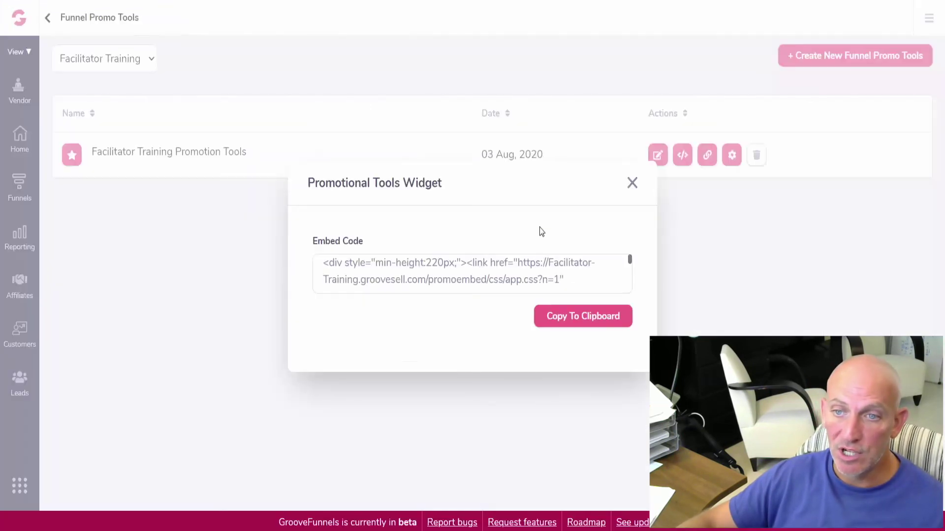
left_click(632, 184)
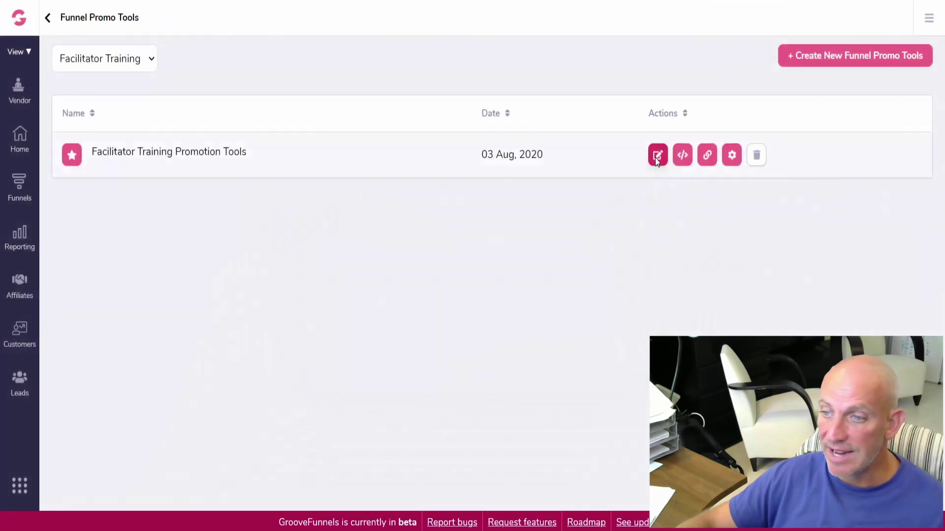